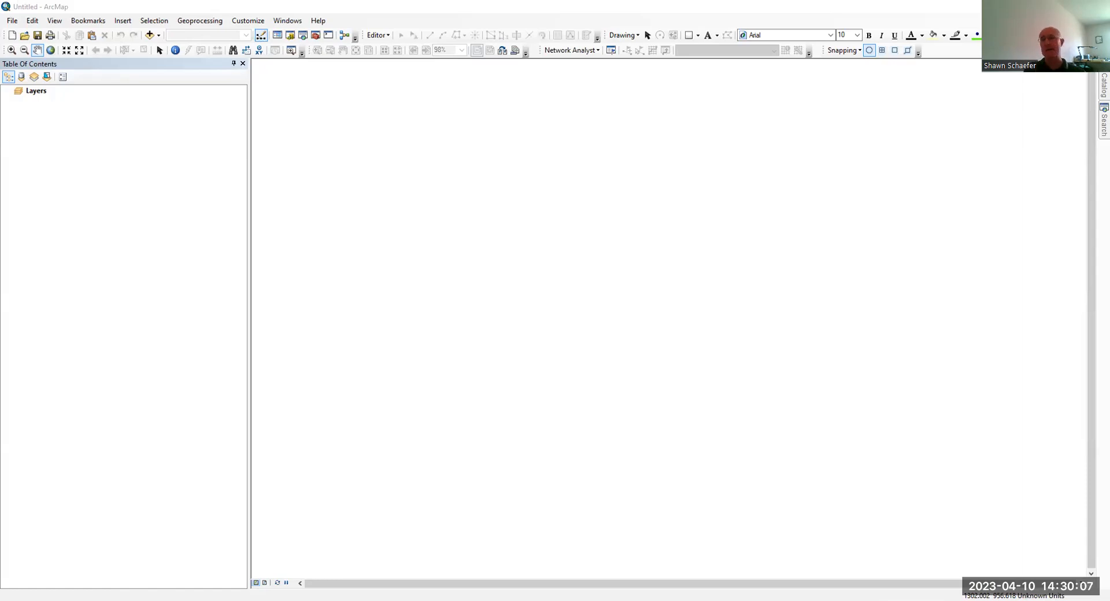
Step: Show the contents of the Ex14aData folder under C:\Workspace\GTKArcGIS\Chapter14 in the catalog
left_click(1104, 85)
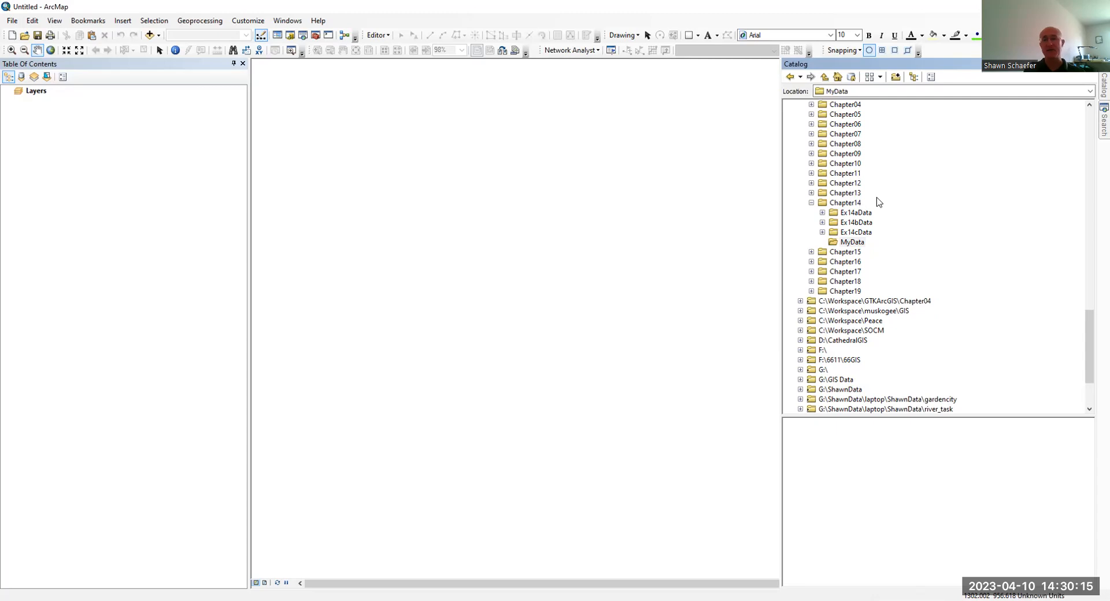
scroll(877, 201, "up", 6)
scroll(877, 201, "down", 5)
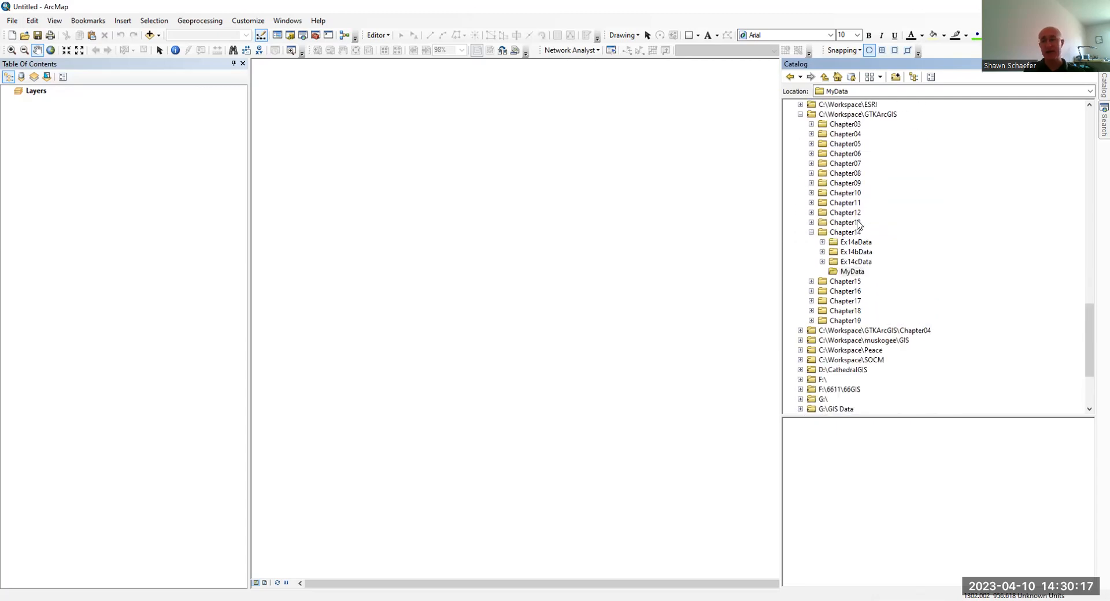
left_click(822, 242)
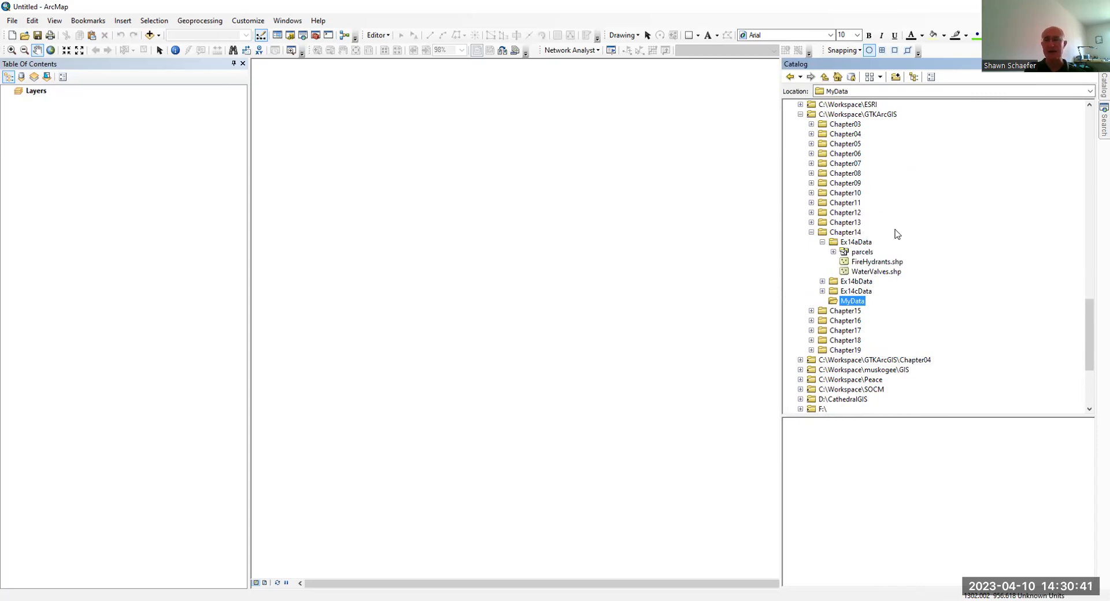
right_click(851, 302)
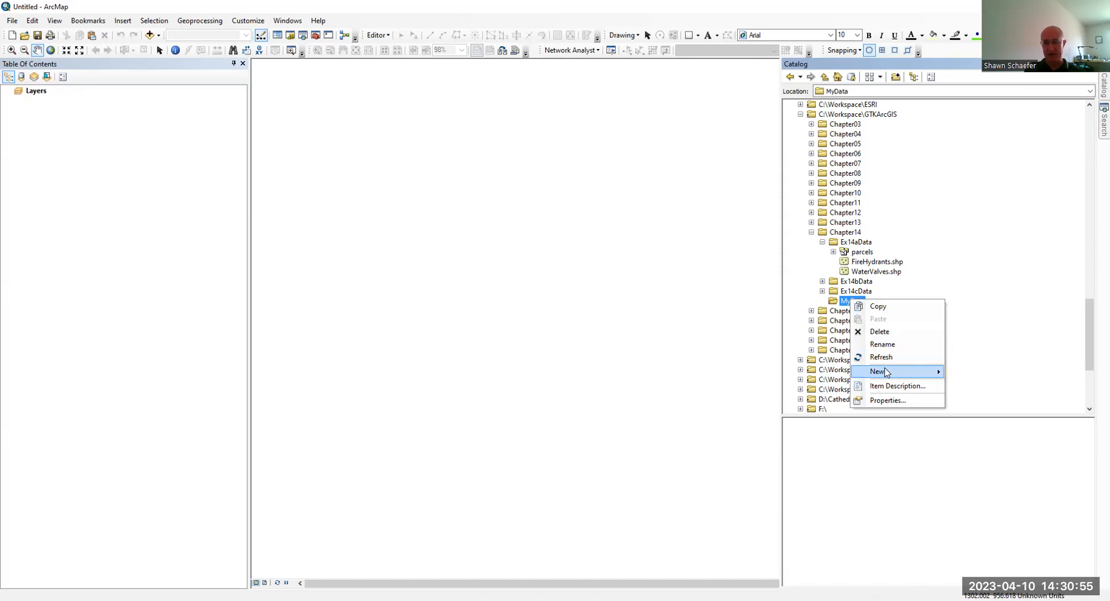
mouse_move(886, 373)
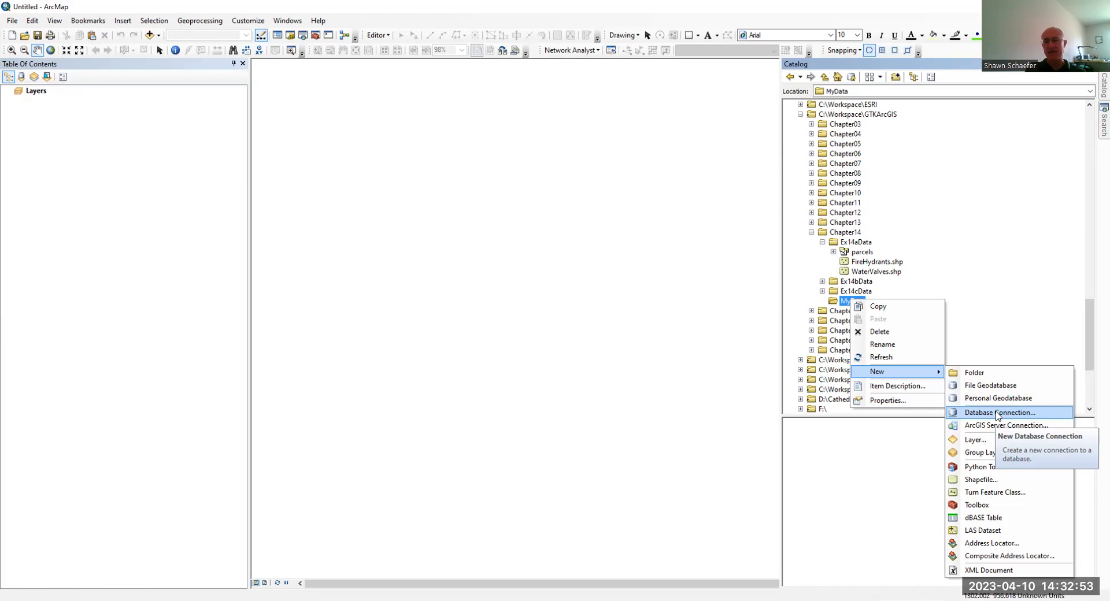
left_click(997, 413)
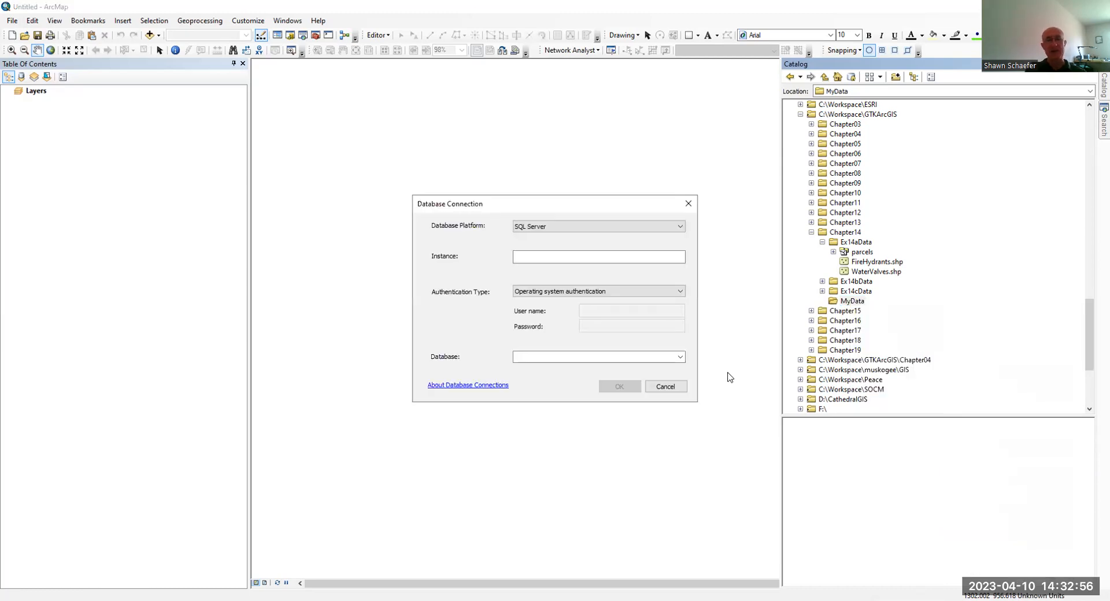
left_click(665, 386)
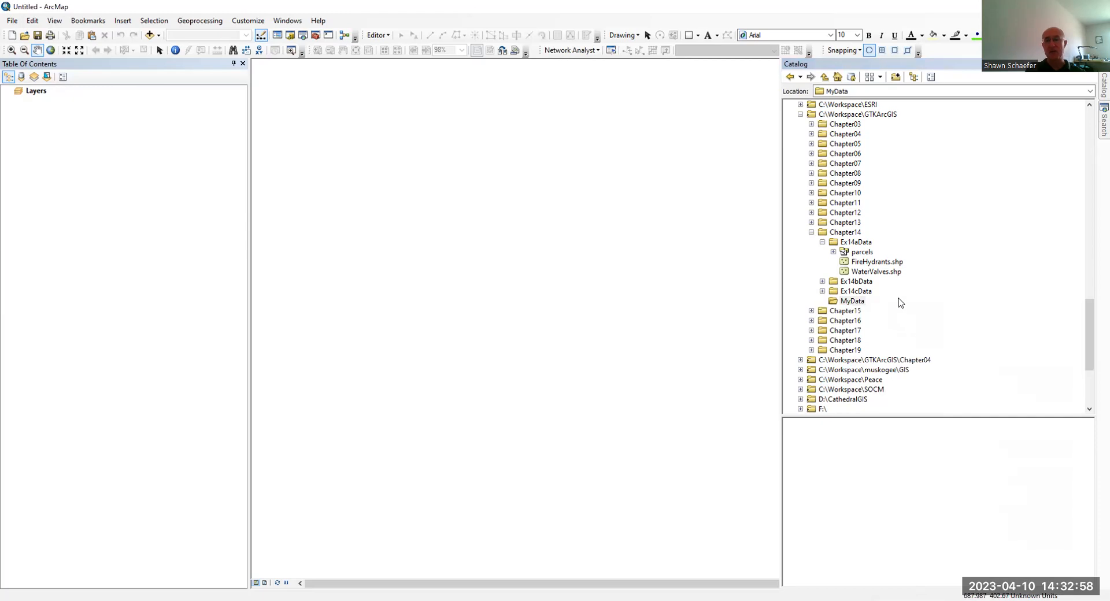
Step: Create a new file geodatabase in Chapter14's MyData folder
left_click(854, 302)
right_click(854, 302)
mouse_move(884, 375)
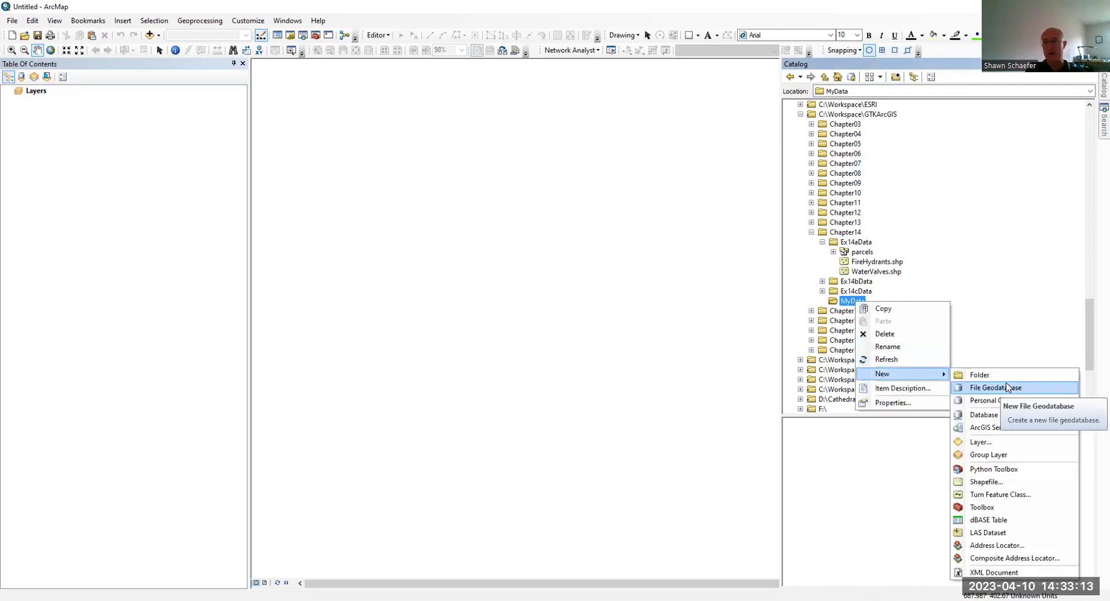
left_click(1007, 387)
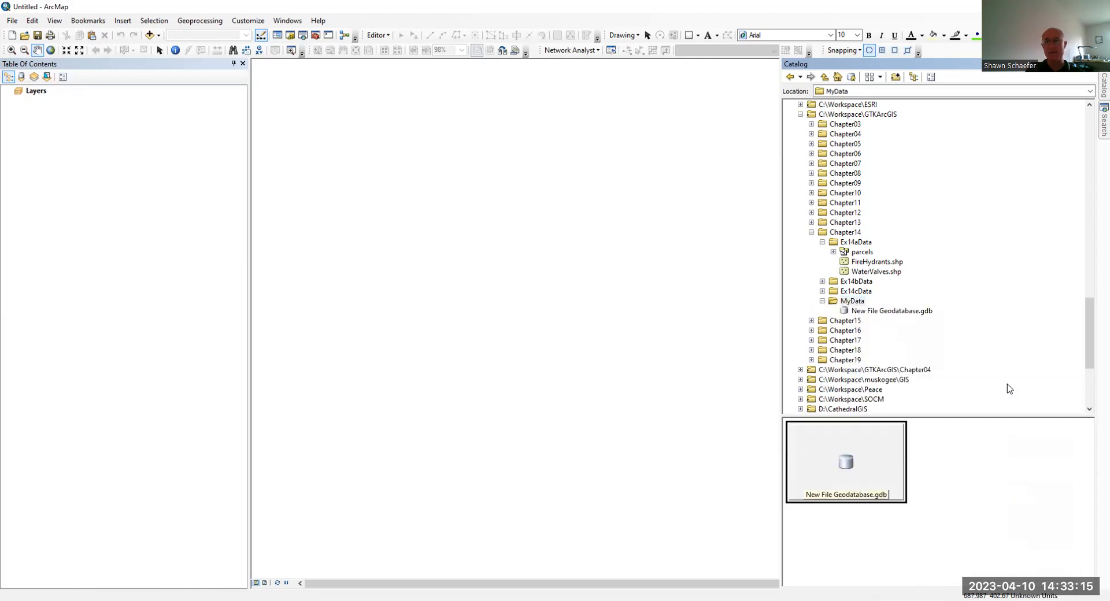
Step: Rename the new file geodatabase in MyData as CityData
left_click(861, 312)
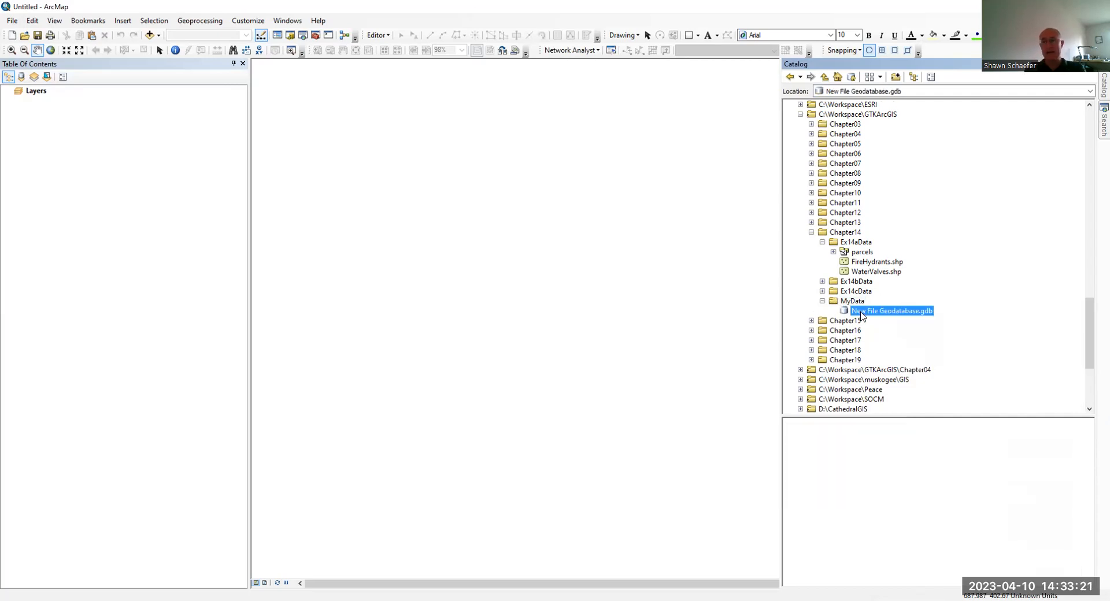
right_click(861, 312)
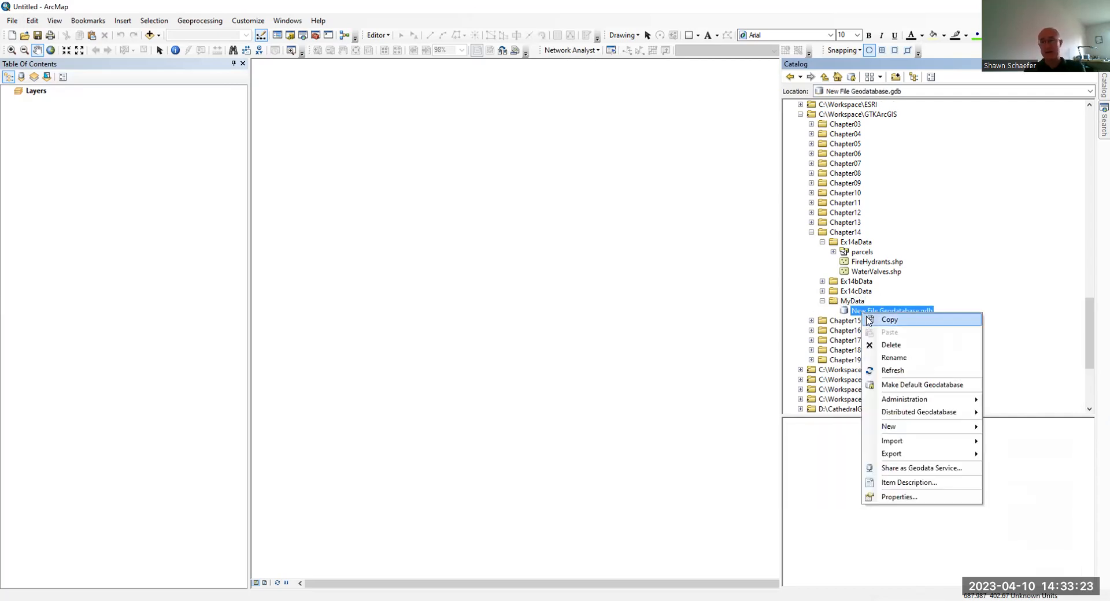
left_click(900, 358)
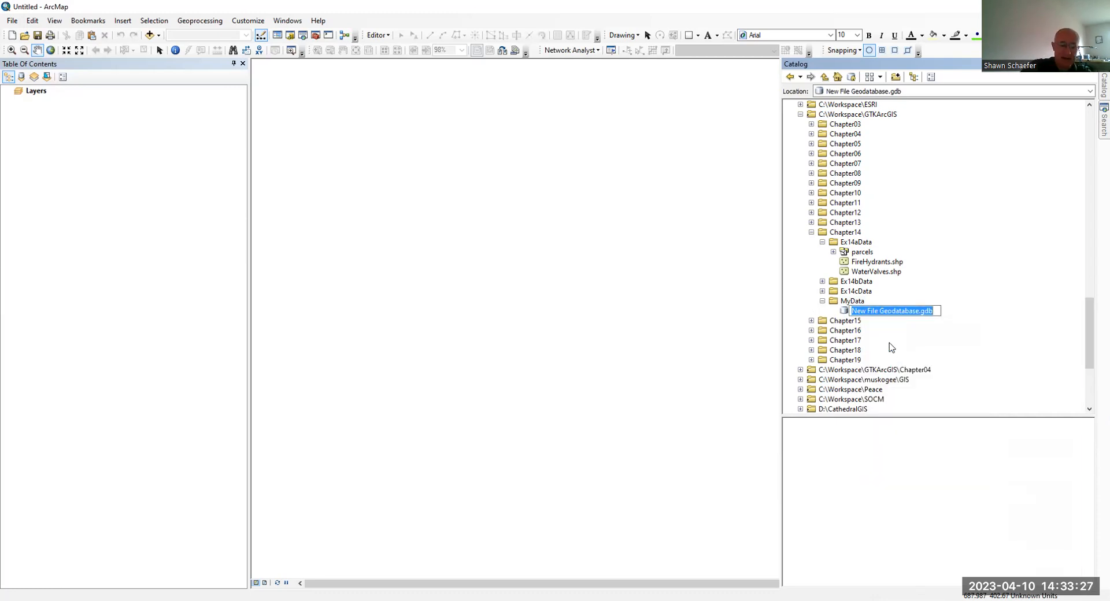
type("CityDa")
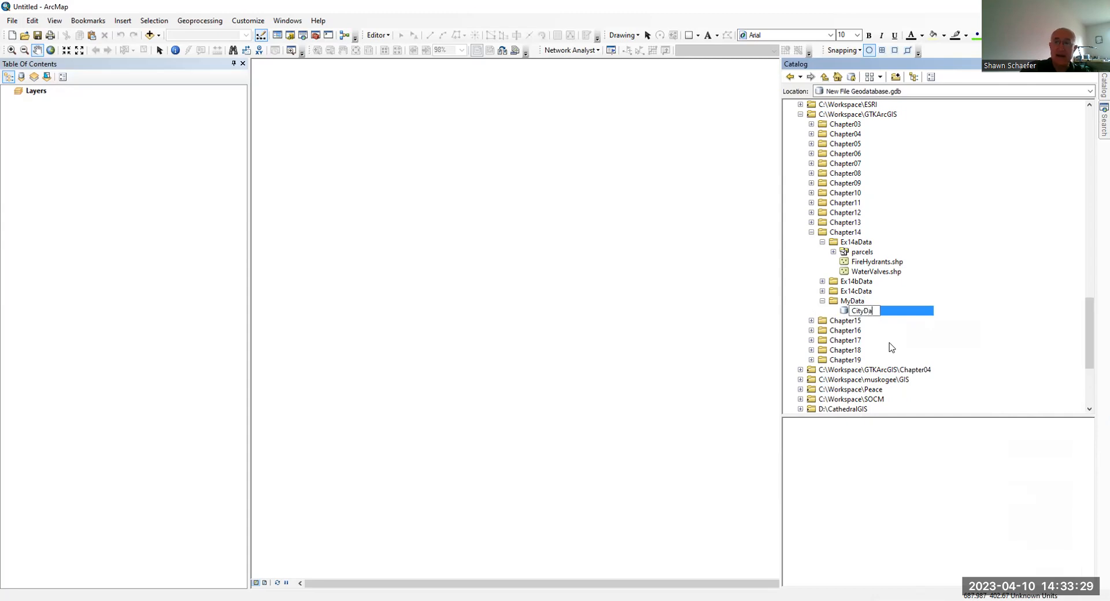
type("ta")
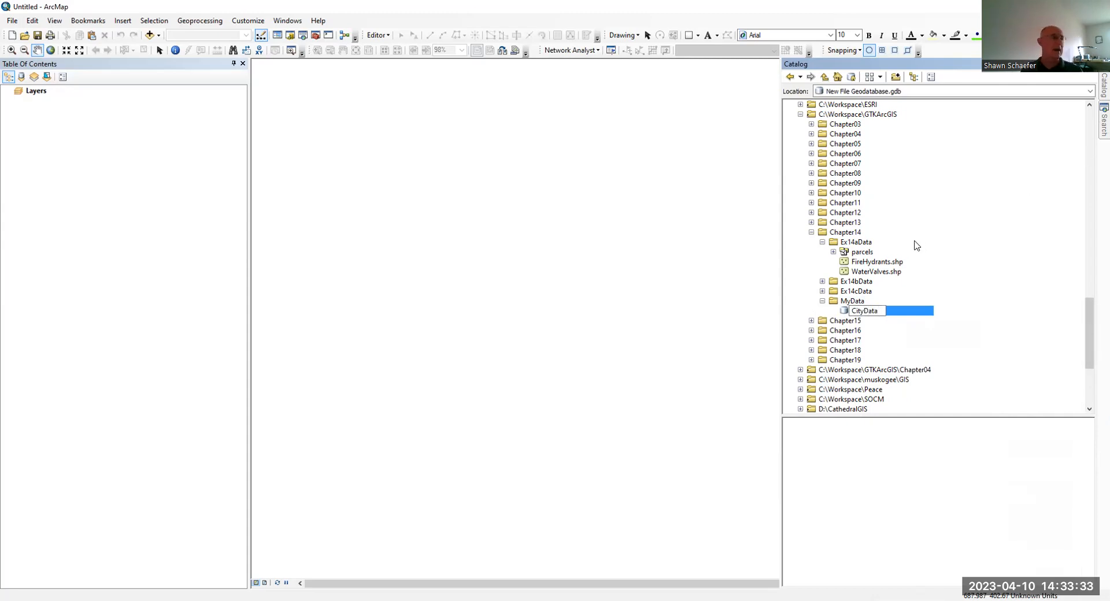
key("Return")
left_click(844, 321)
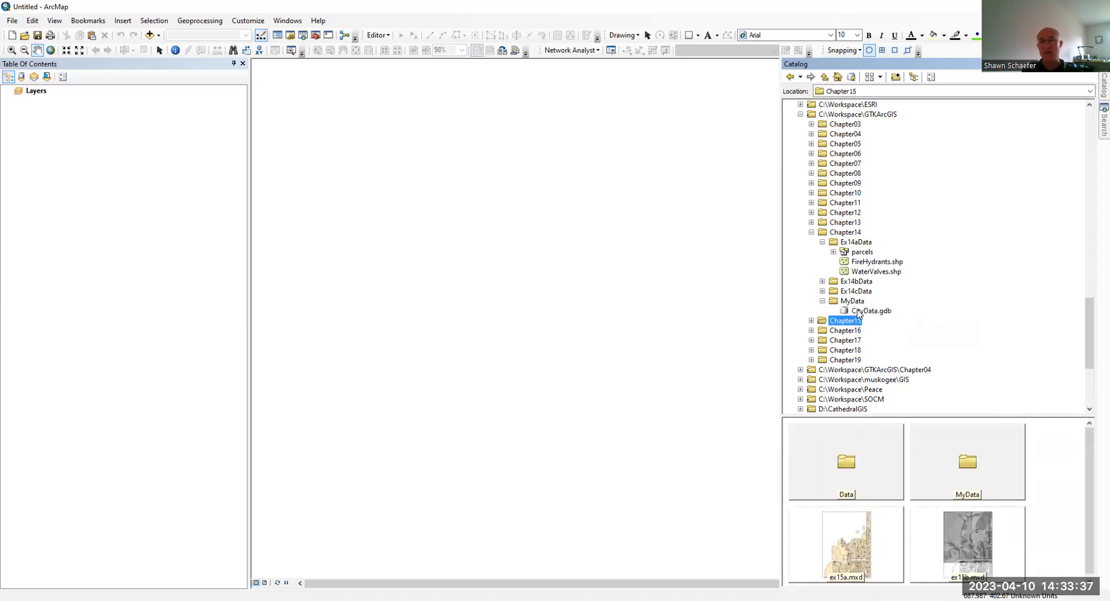
Step: Set up a single feature class import into CityData.gdb, using the polygon feature class of Ex14aData's parcels coverage as input features
left_click(858, 313)
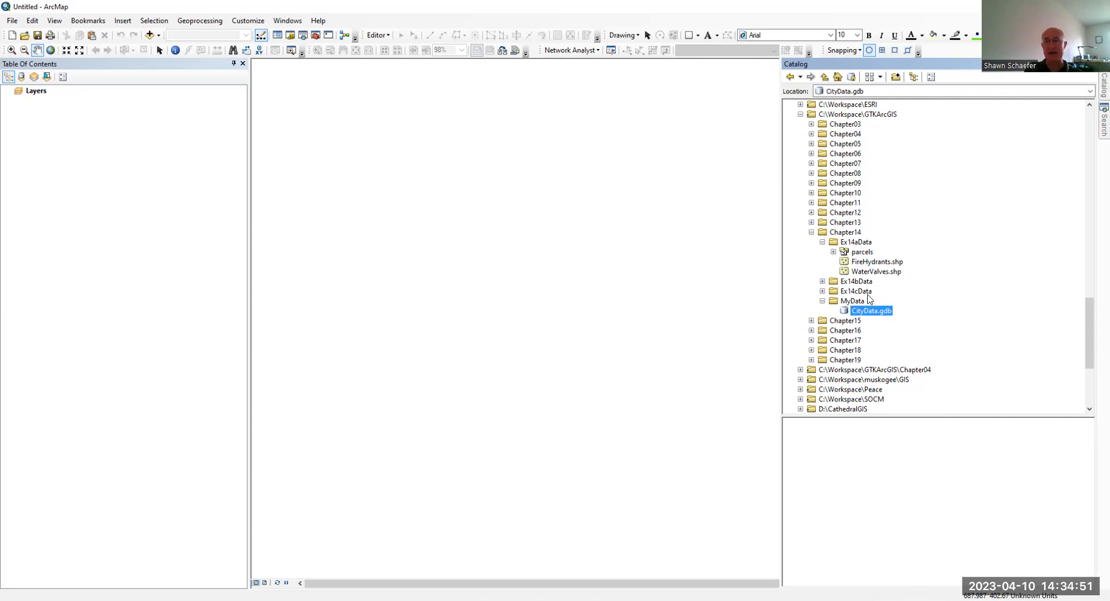
right_click(878, 313)
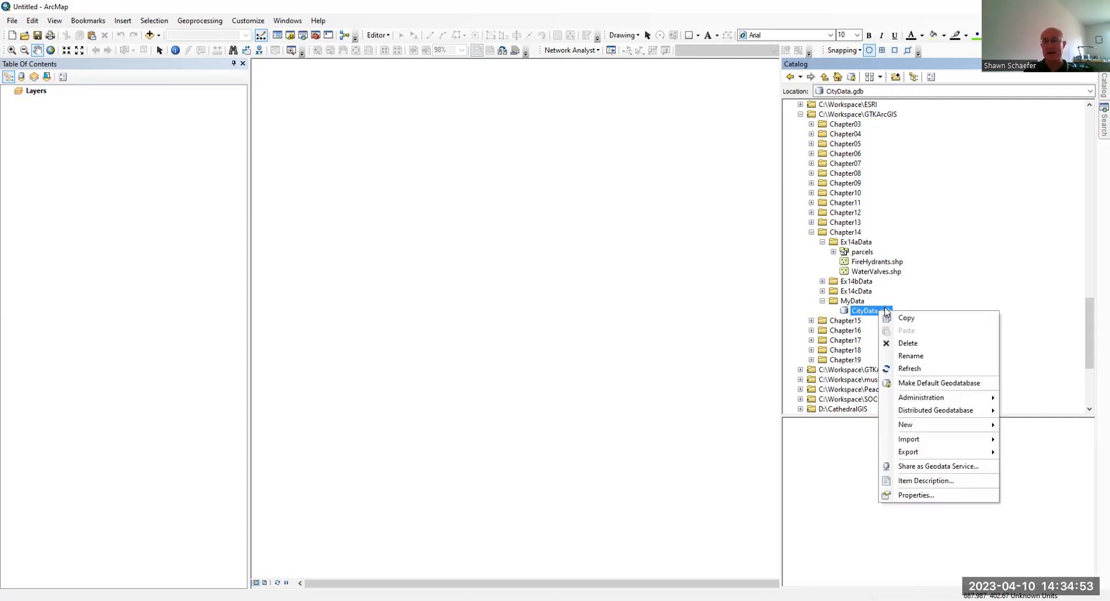
mouse_move(921, 443)
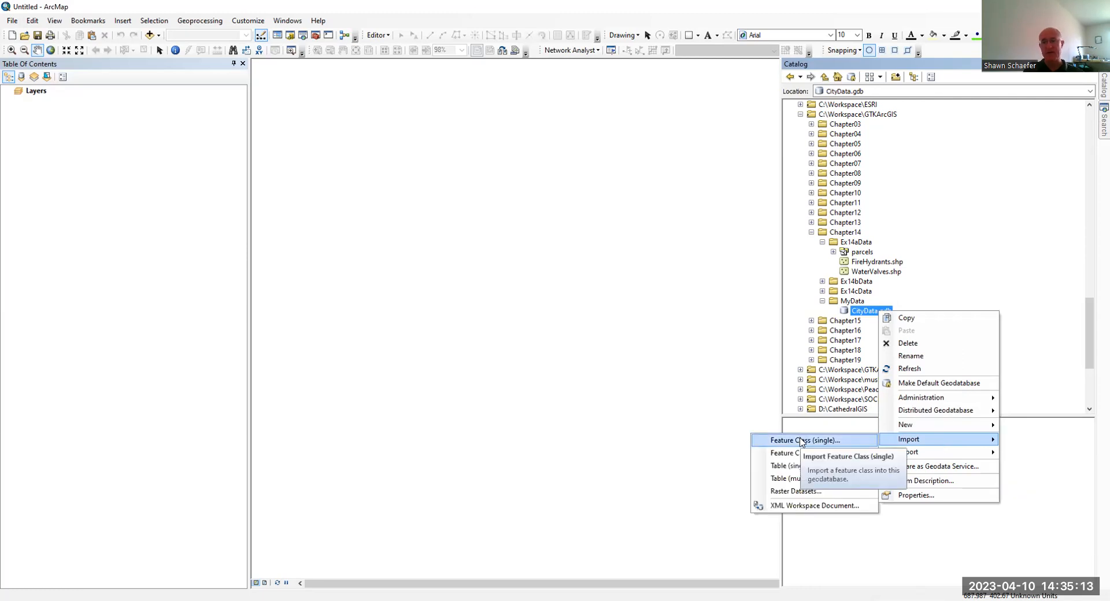
left_click(801, 440)
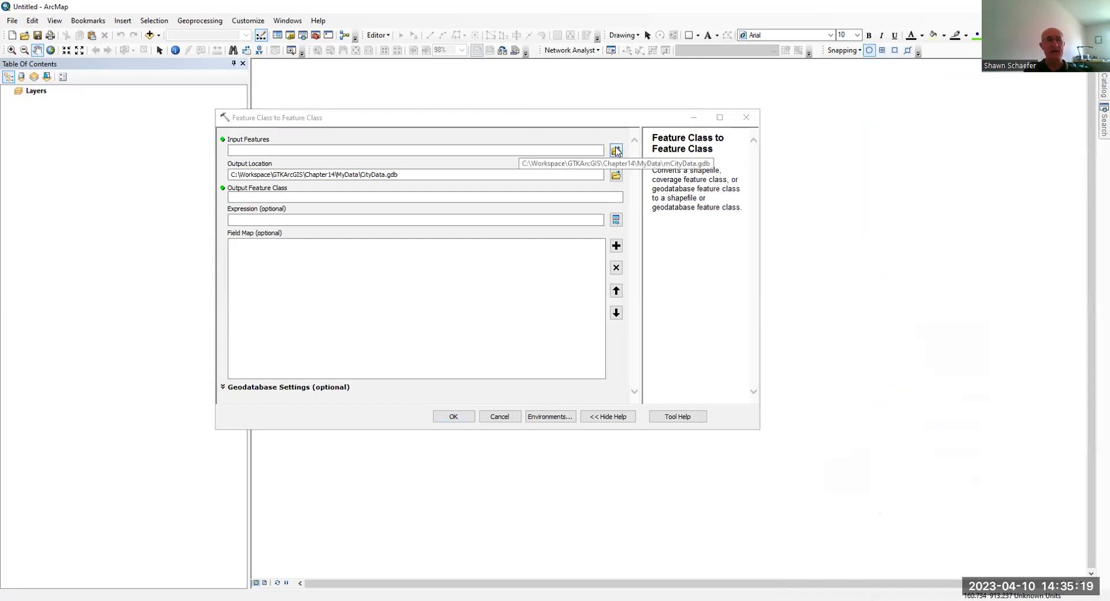
left_click(616, 151)
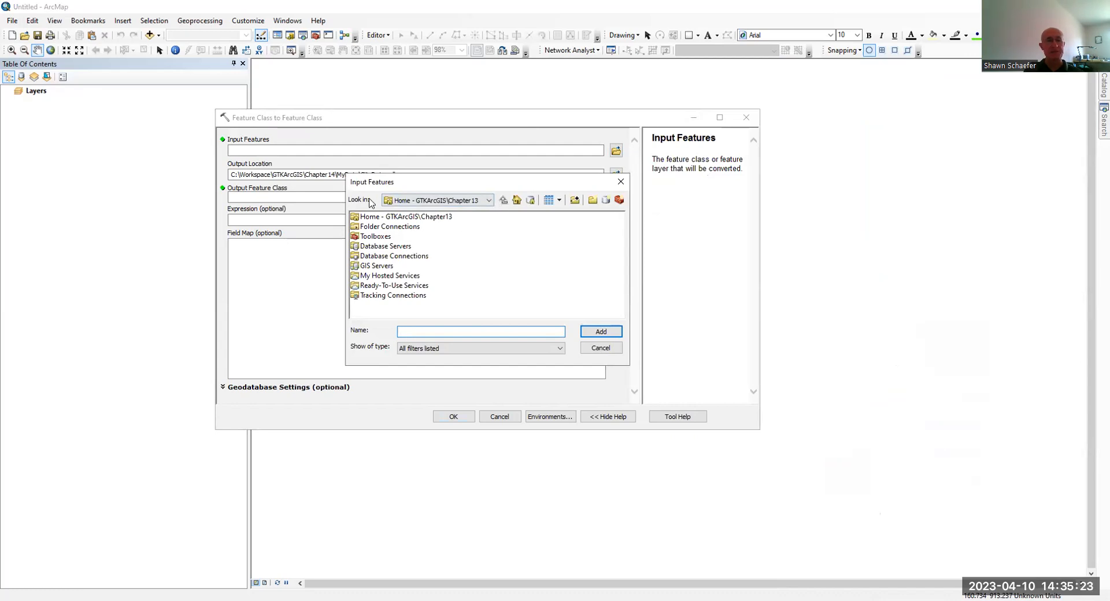
left_click(368, 228)
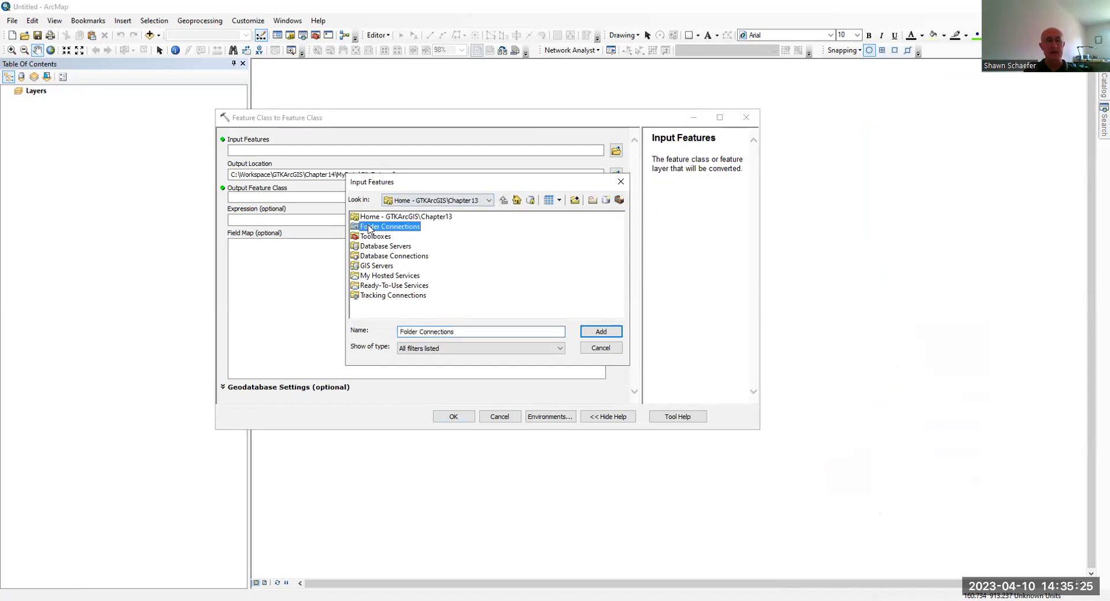
double_click(373, 227)
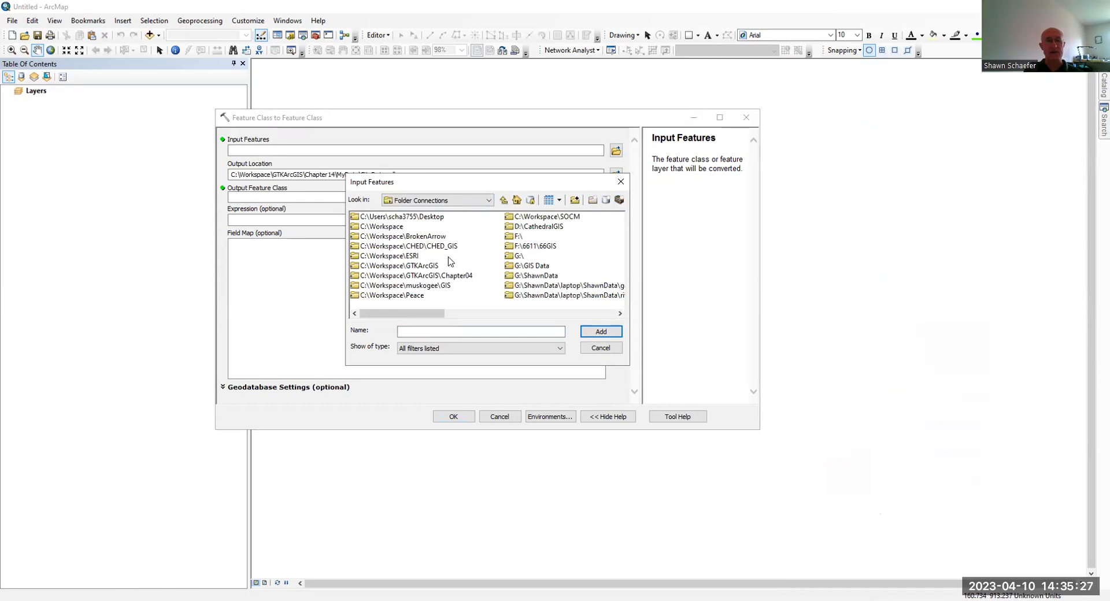
double_click(431, 266)
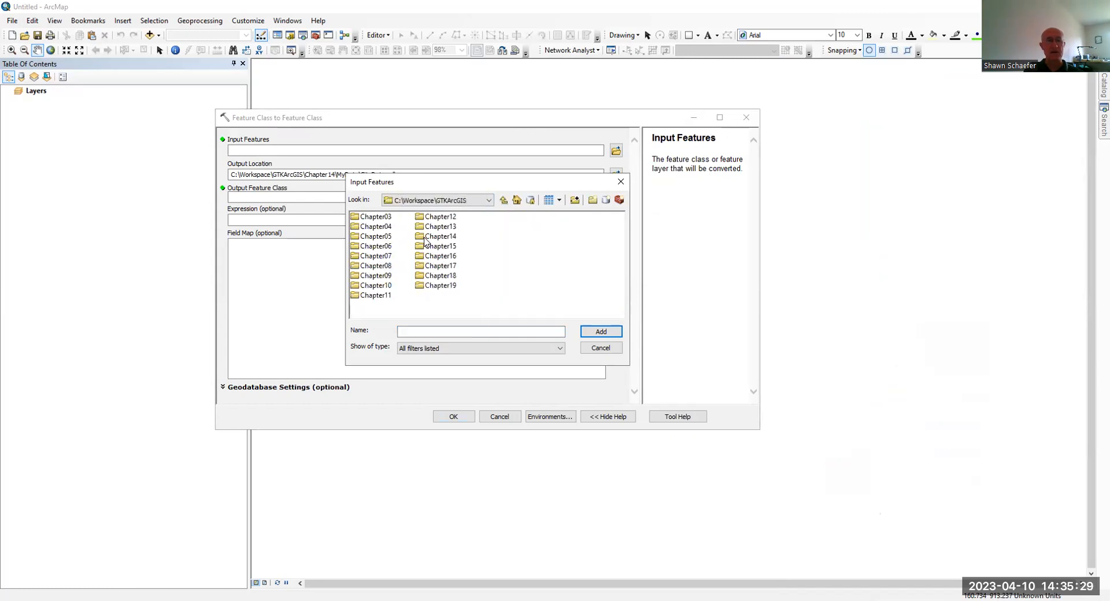
double_click(441, 238)
double_click(370, 218)
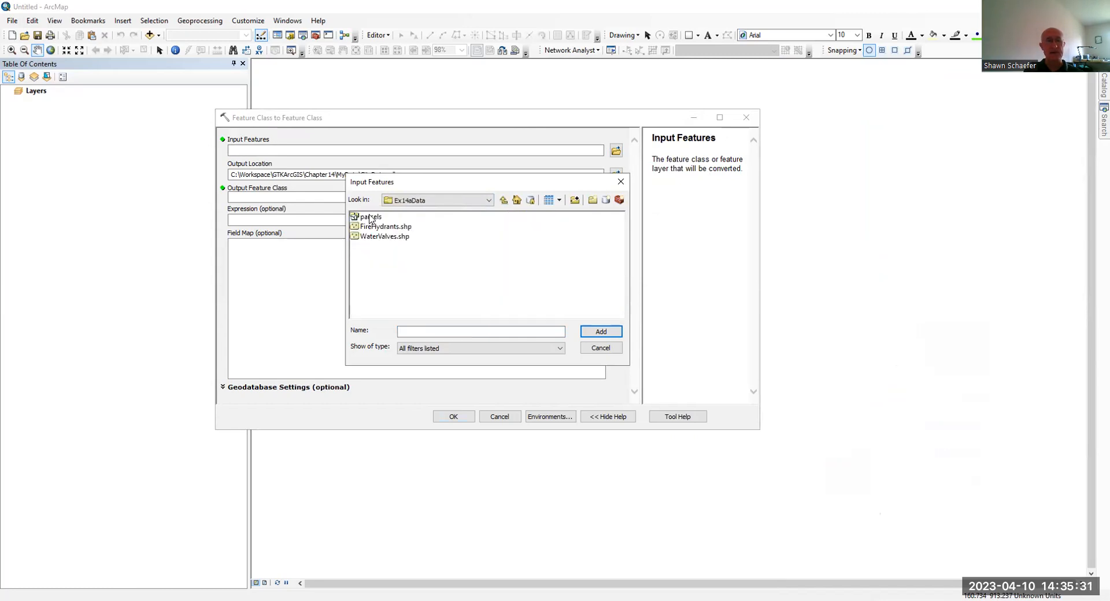
left_click(370, 217)
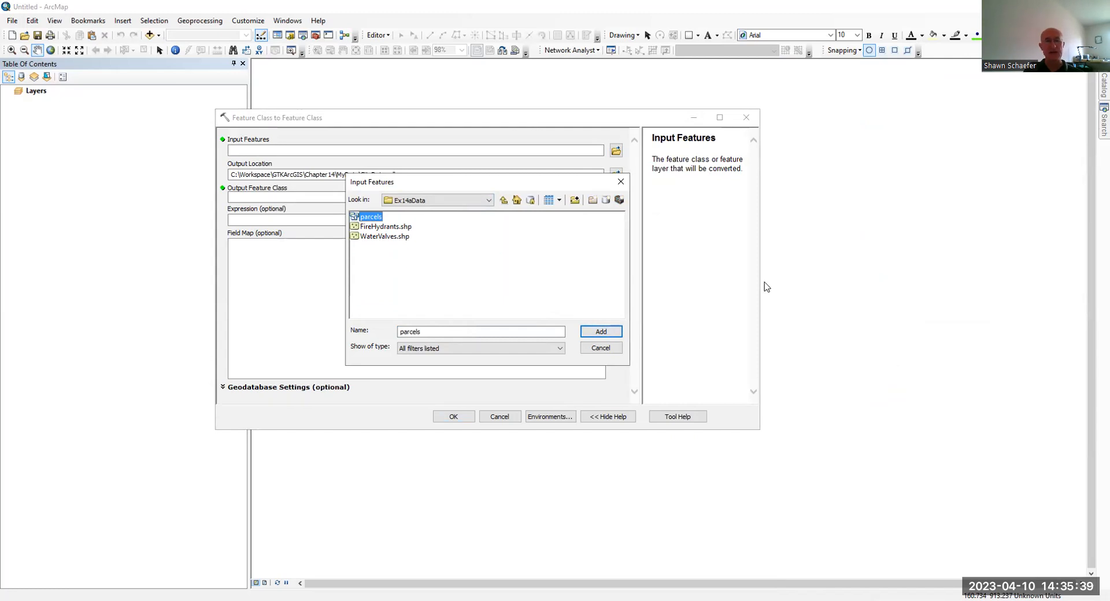
left_click(601, 333)
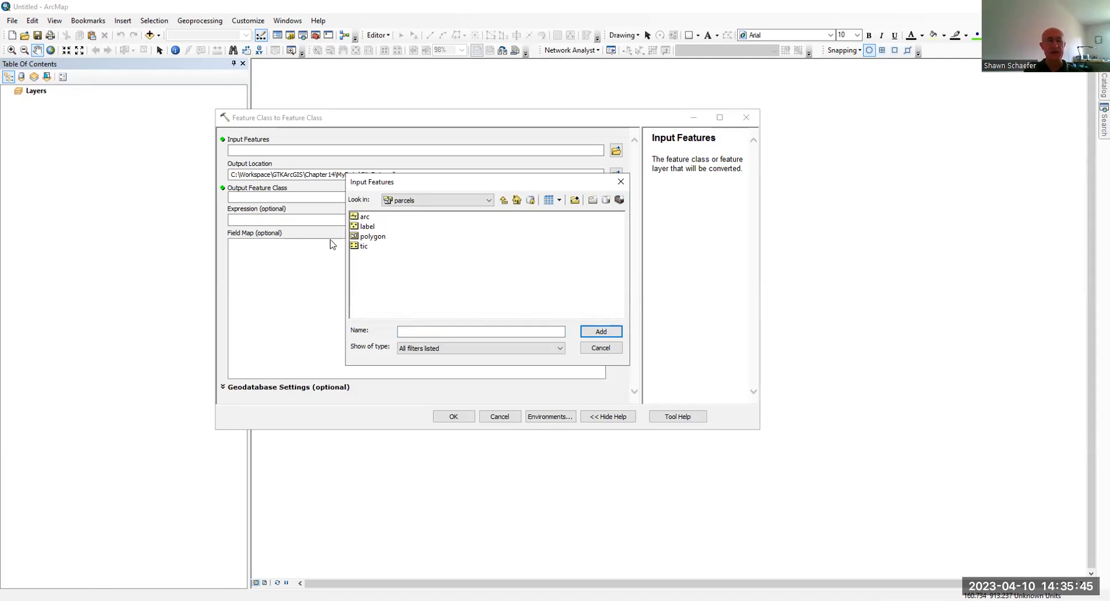
left_click(380, 237)
left_click(591, 333)
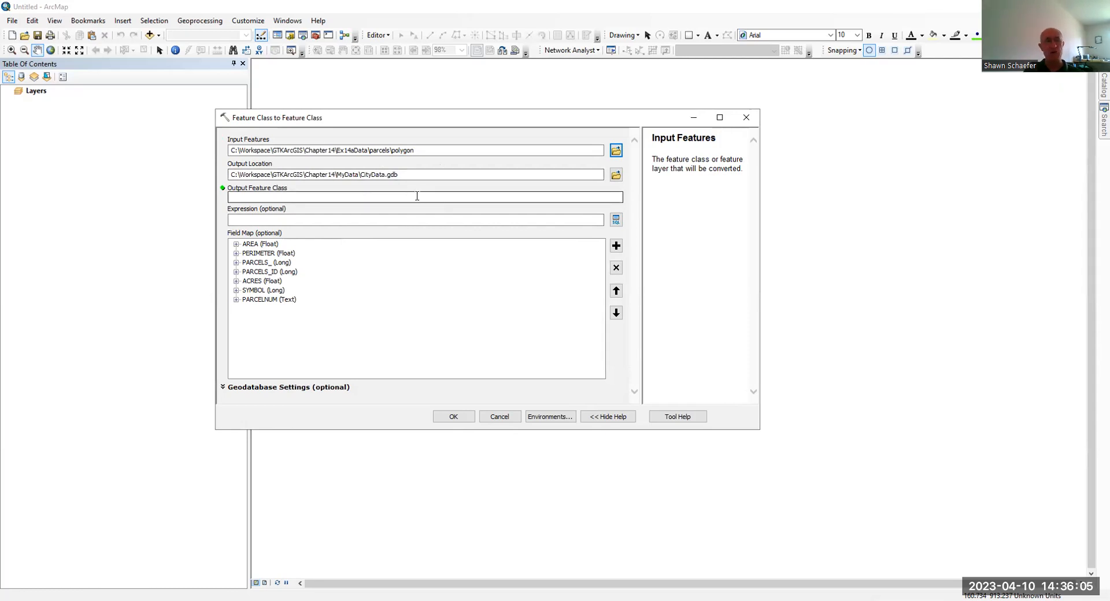
Step: Name the output feature class Parcels and run the import
left_click(335, 196)
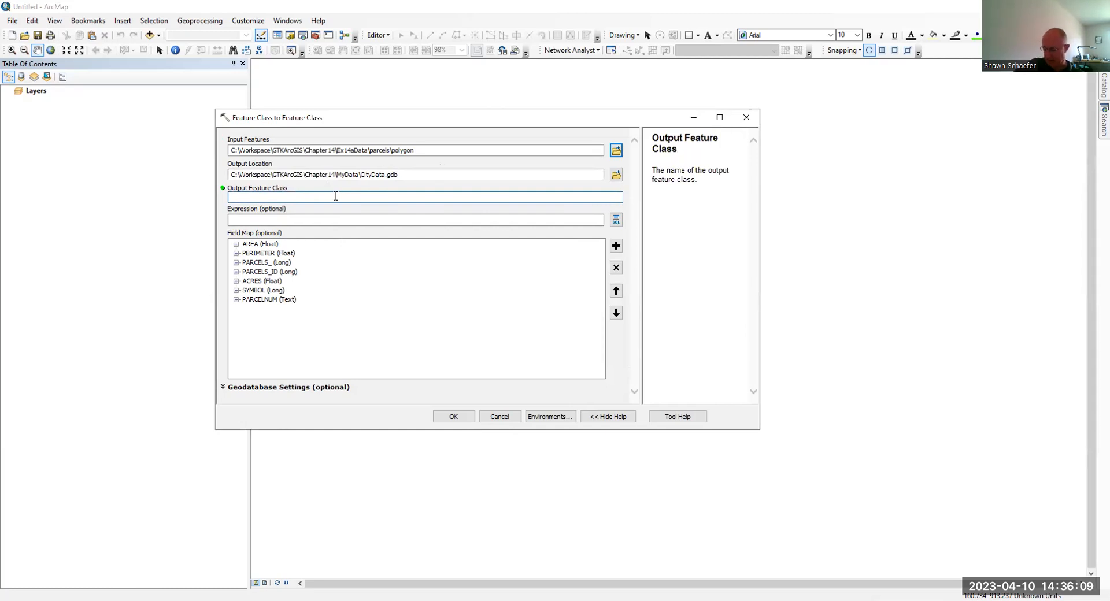
type("Parcels")
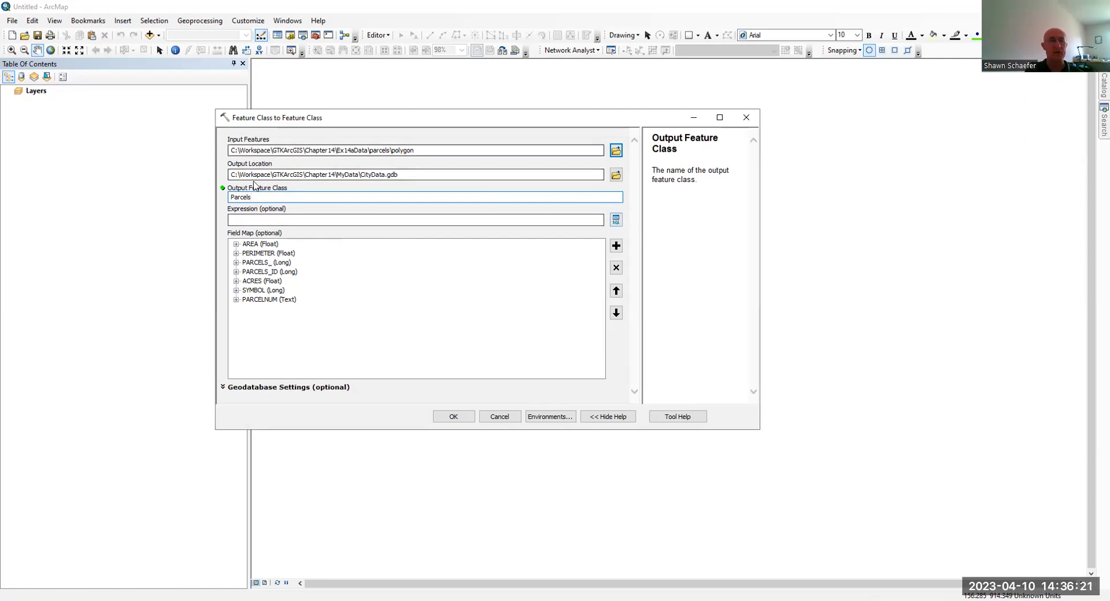
left_click(455, 416)
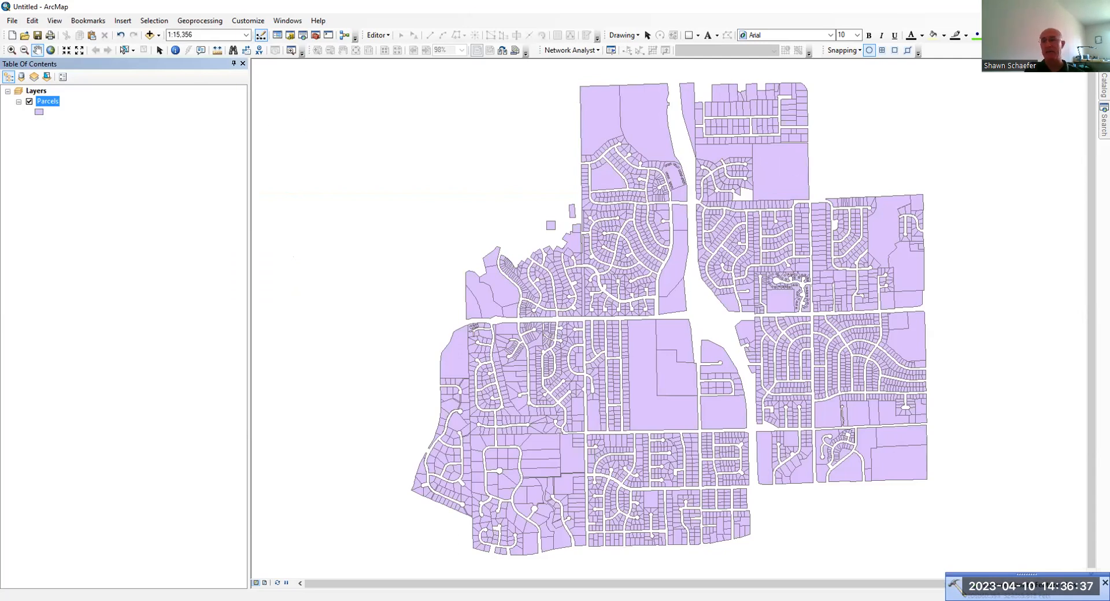
Step: Expand CityData.gdb in the catalog and inspect its Parcels feature class
mouse_move(1104, 86)
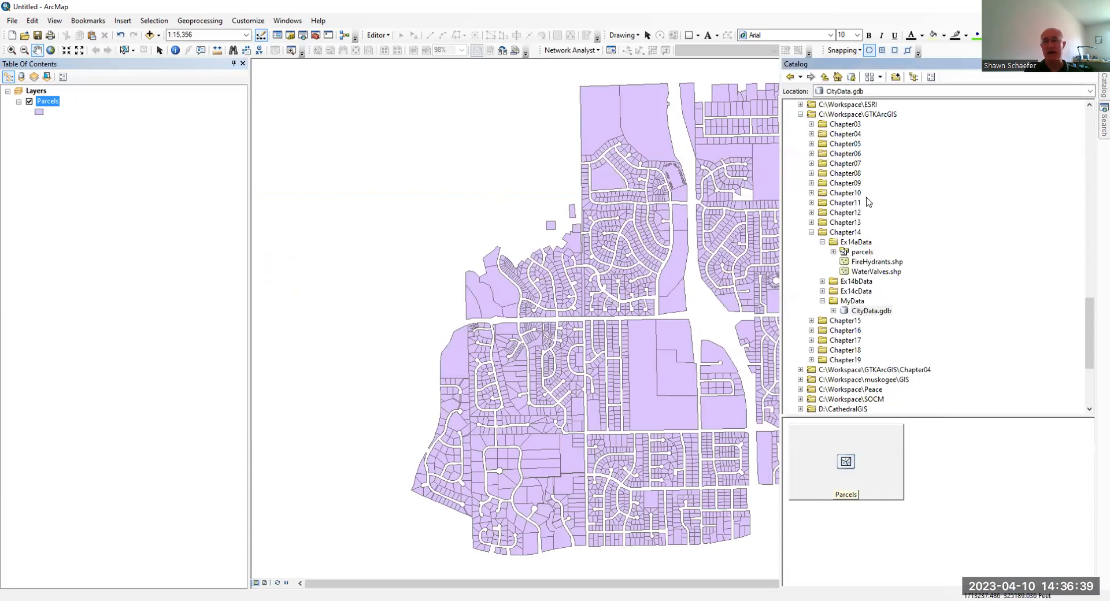
left_click(833, 311)
left_click(870, 322)
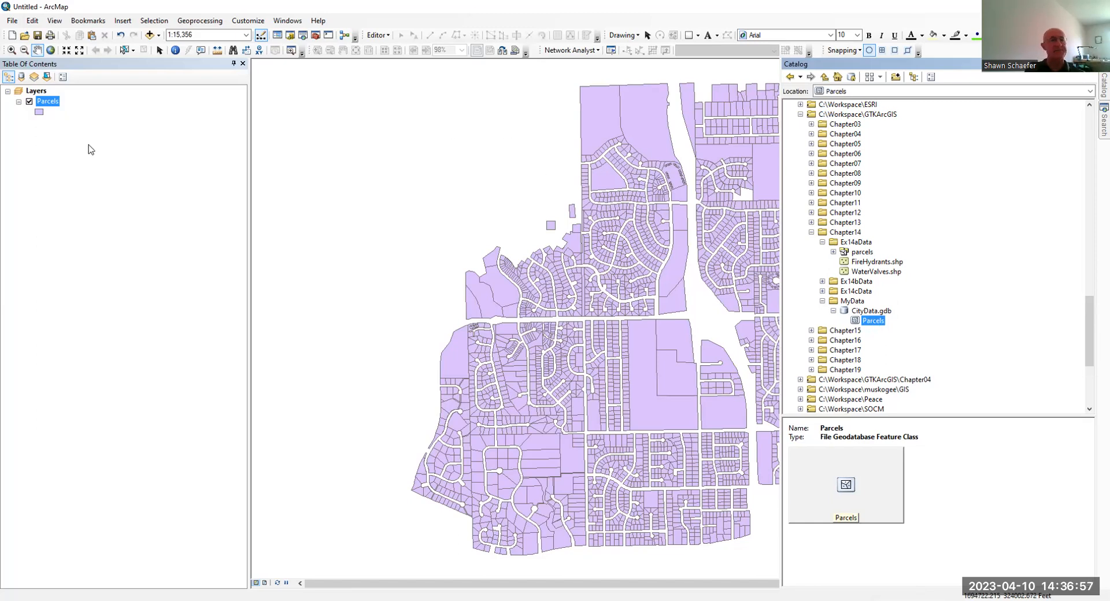
Step: View the attribute table of the Parcels layer, and close it
left_click(48, 101)
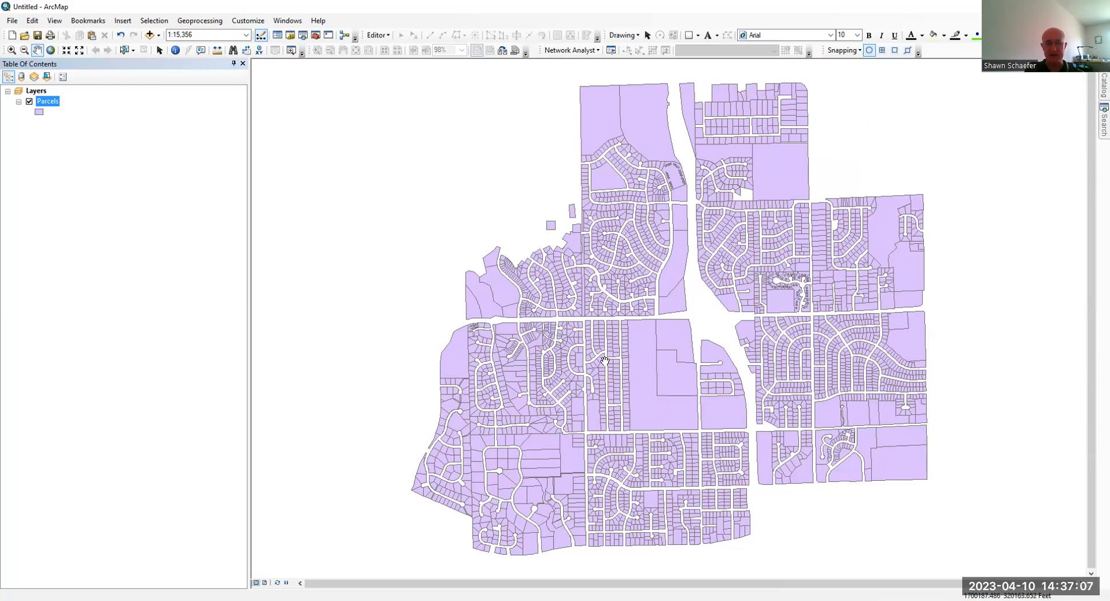
right_click(55, 100)
left_click(72, 132)
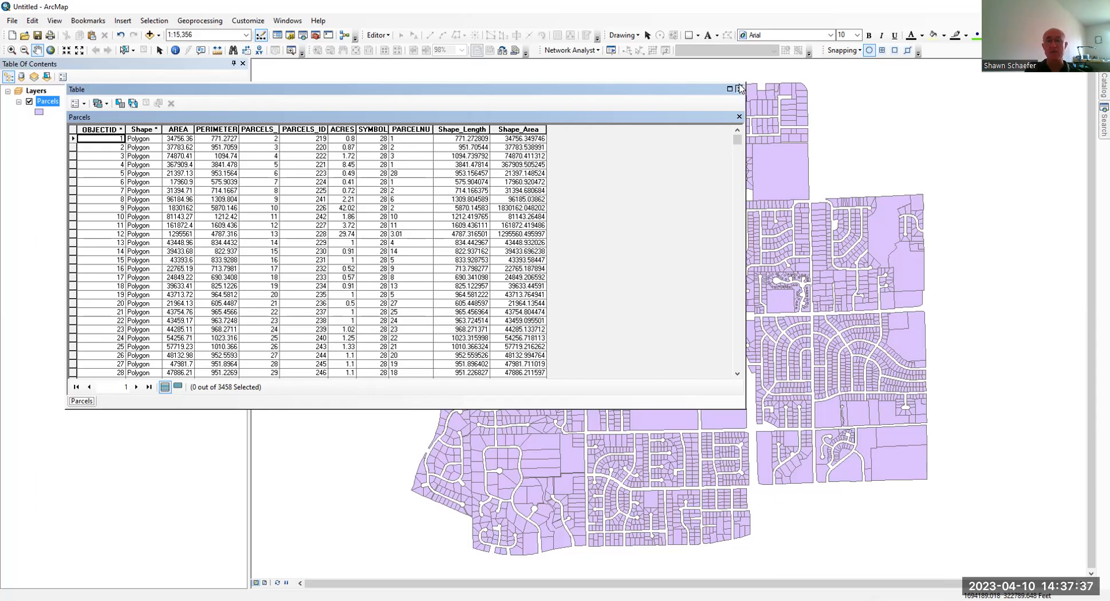
left_click(738, 89)
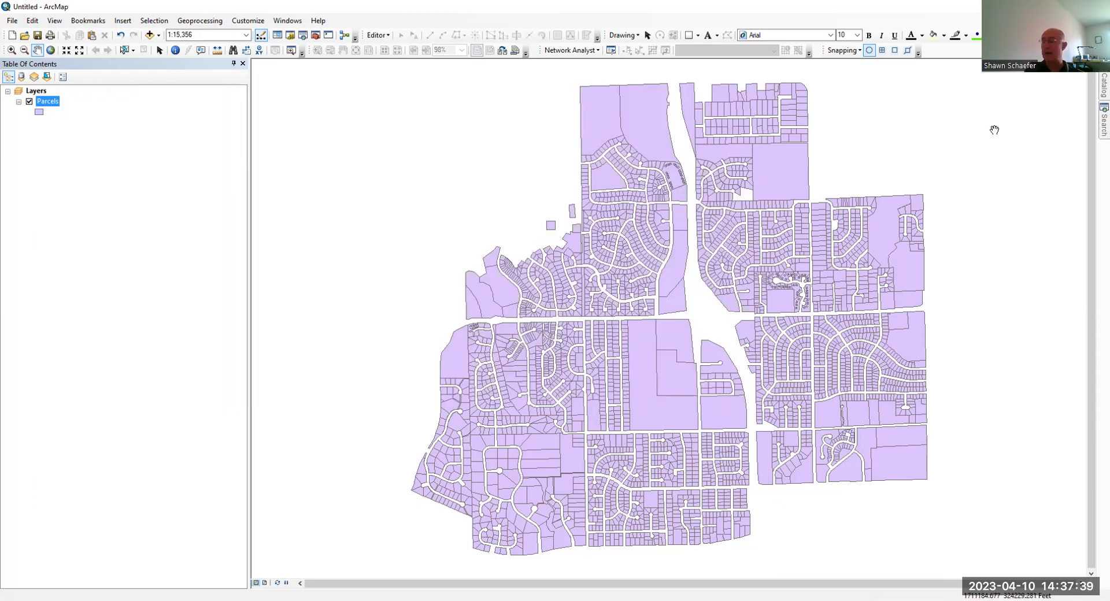
Step: Set up a multiple feature class import into CityData.gdb, using FireHydrants.shp and WaterValves.shp from Ex14aData as input features
mouse_move(1104, 85)
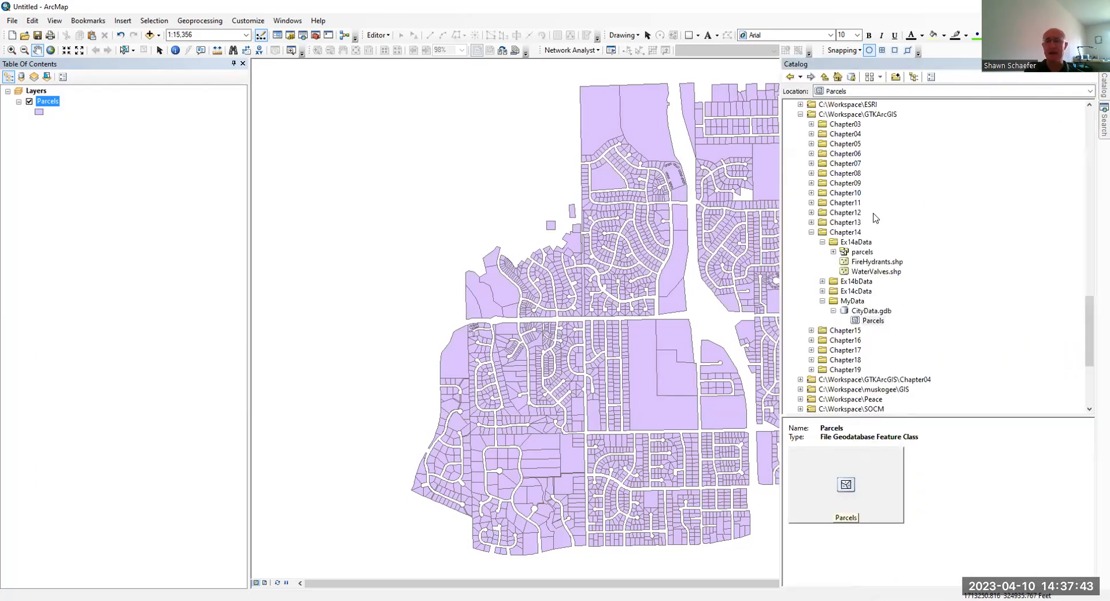
left_click(871, 312)
right_click(871, 313)
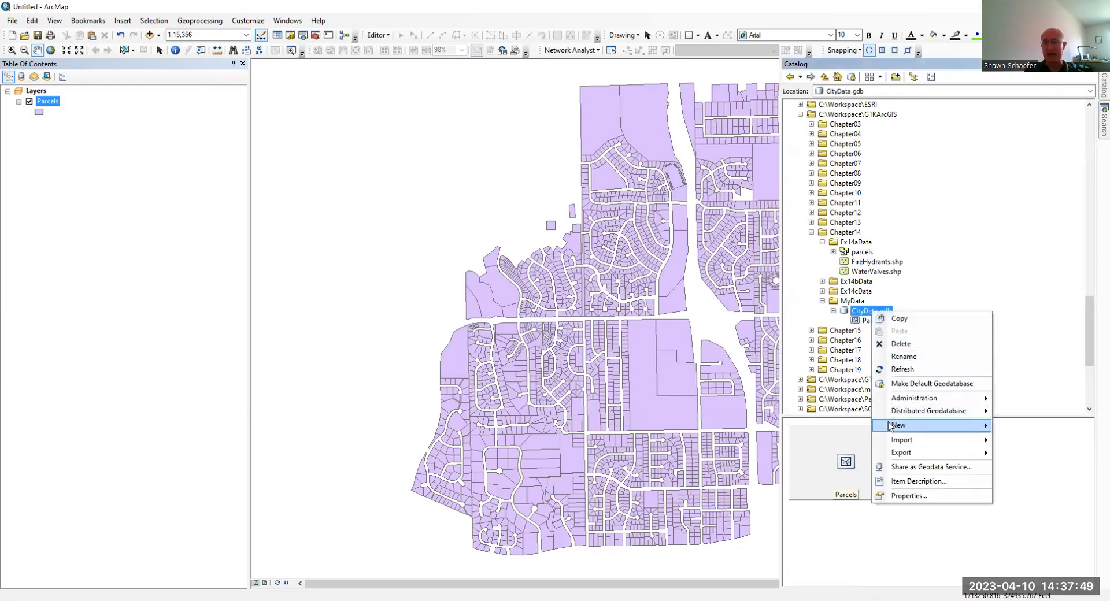
mouse_move(896, 440)
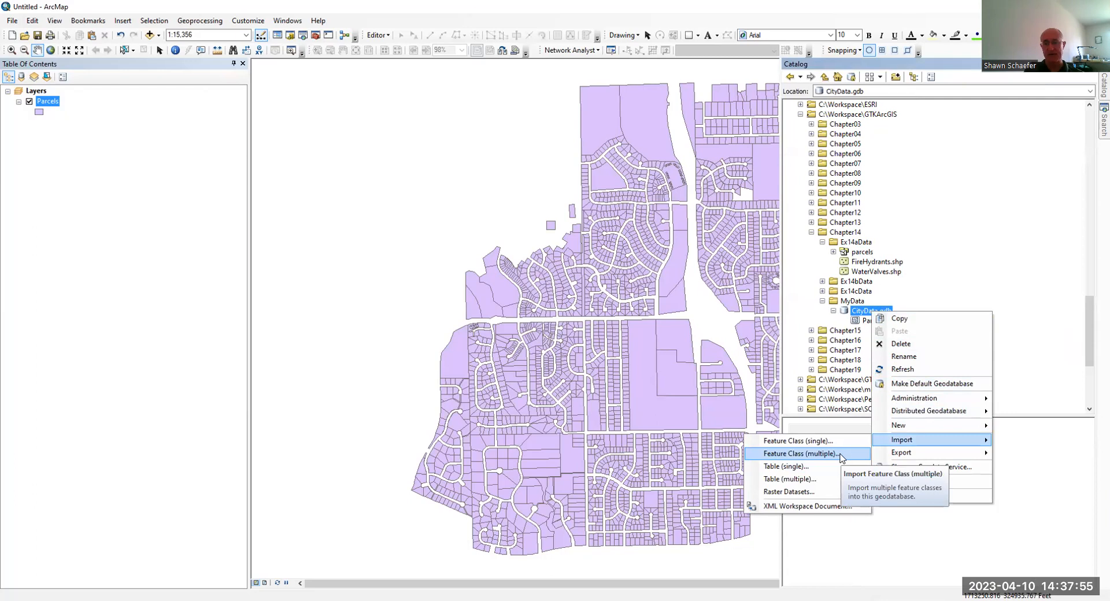
left_click(840, 456)
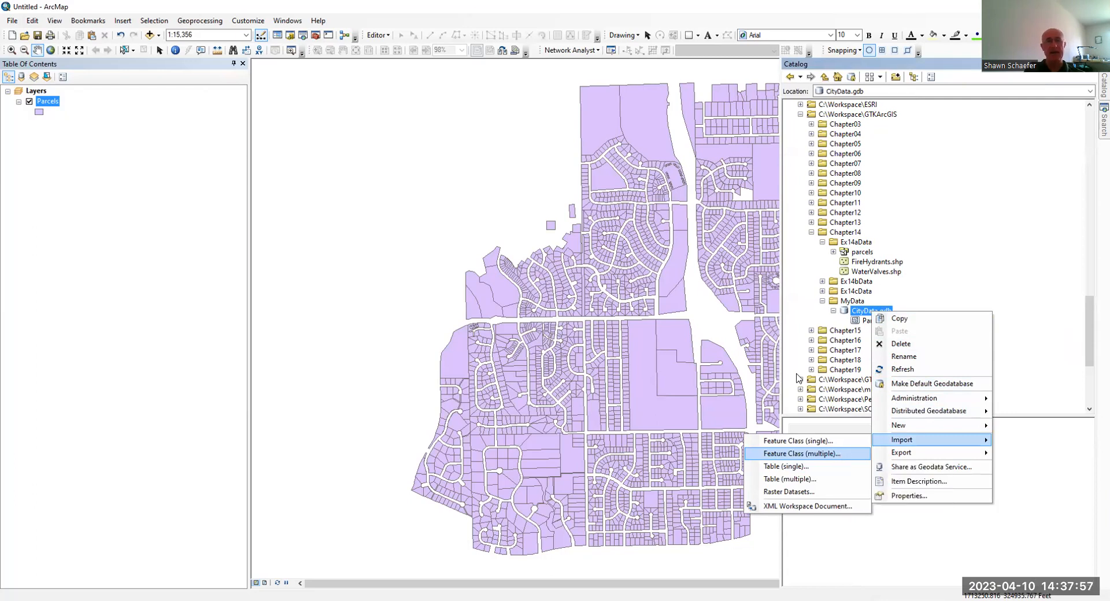
left_click(598, 150)
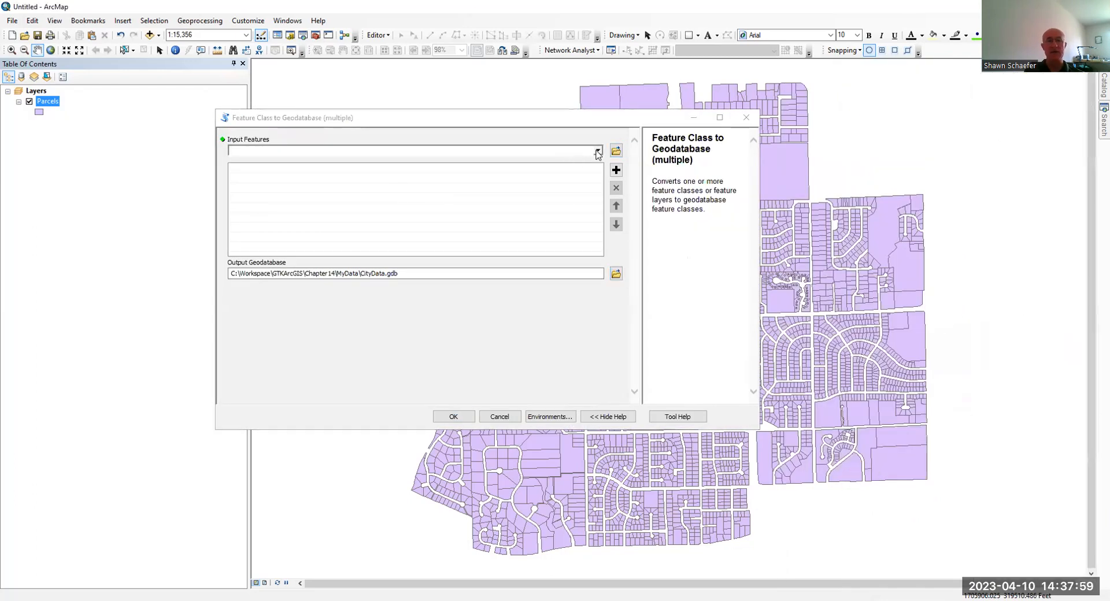
left_click(317, 162)
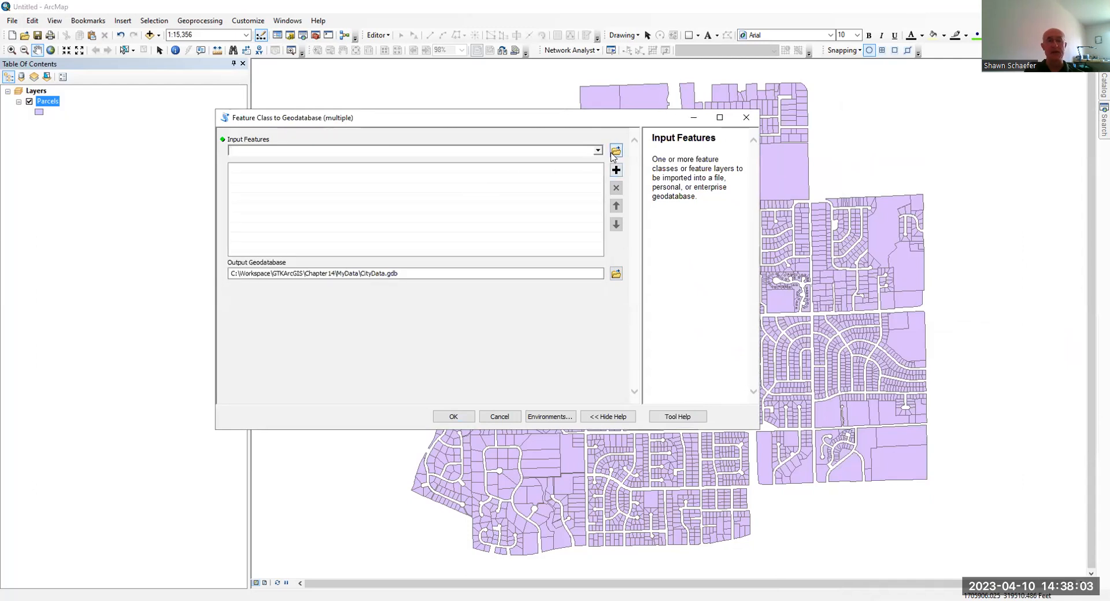
left_click(615, 151)
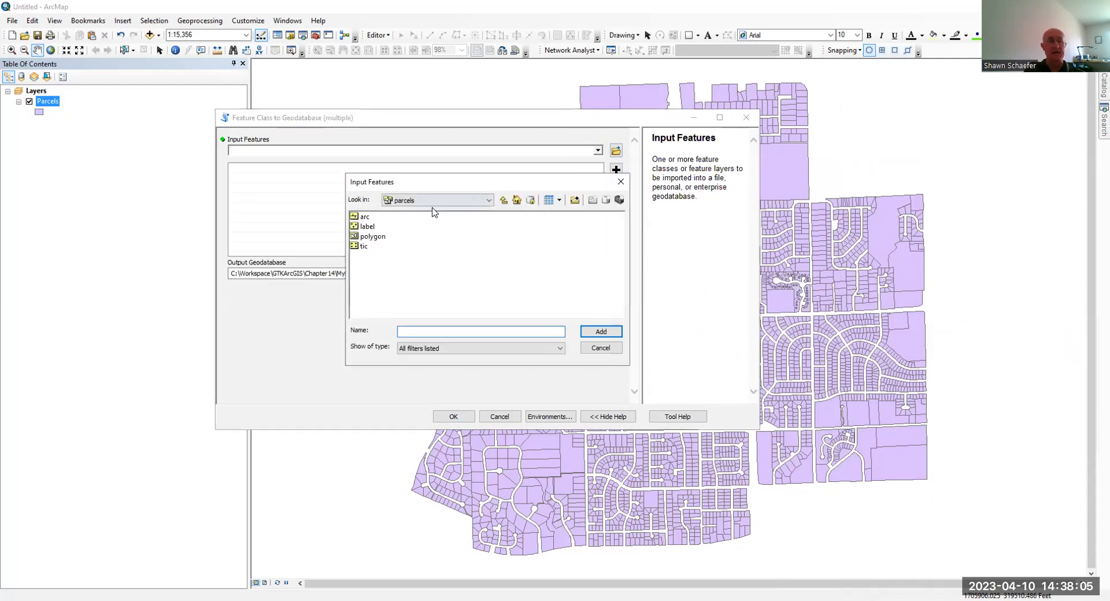
left_click(501, 200)
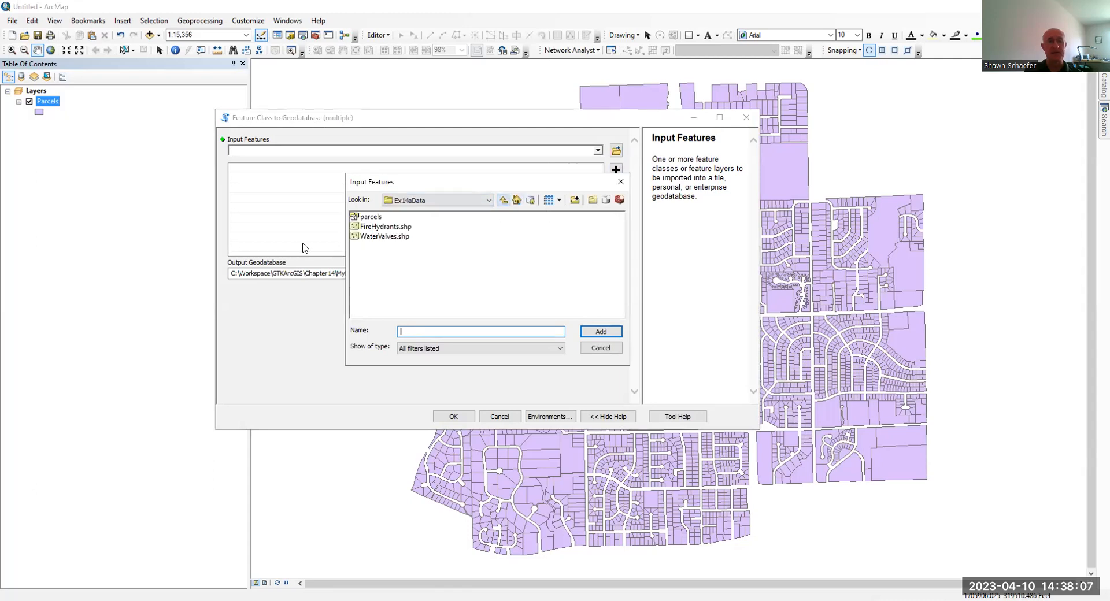
left_click(387, 227)
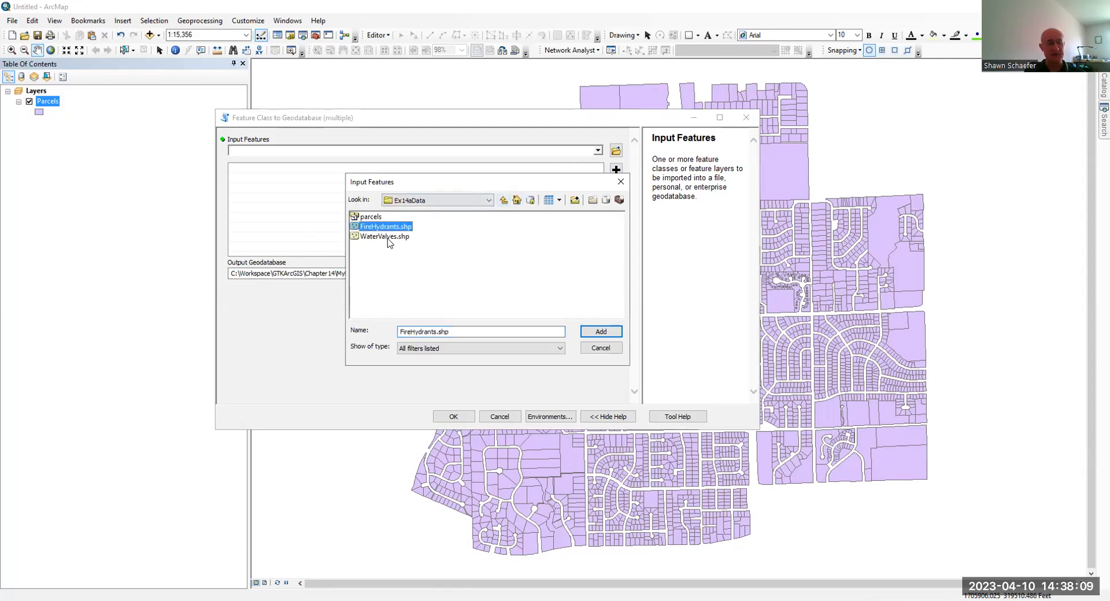
left_click(389, 238, "shift")
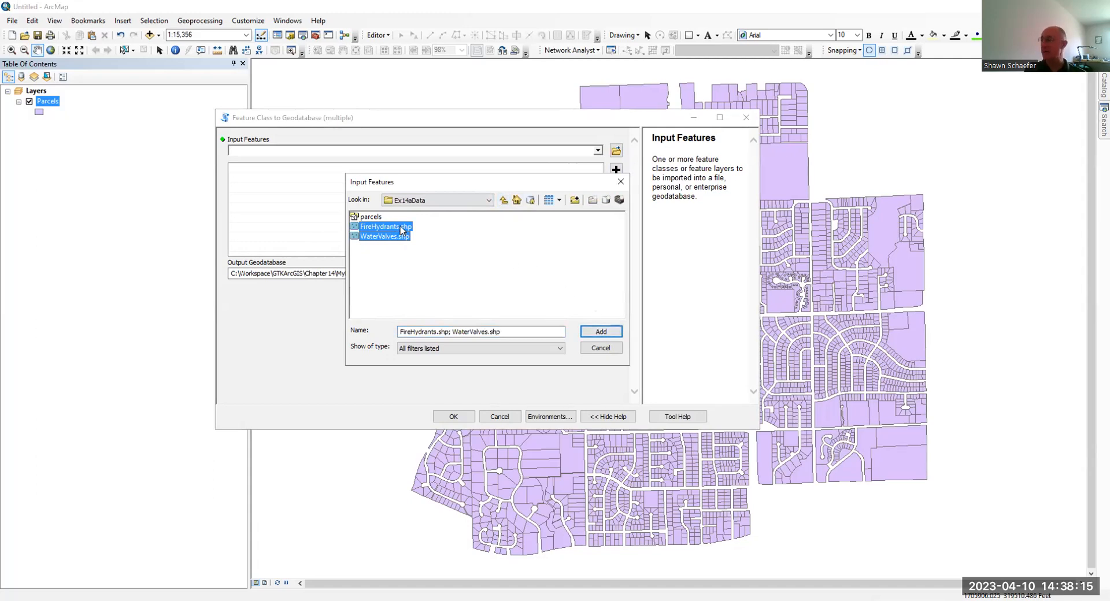
left_click(612, 333)
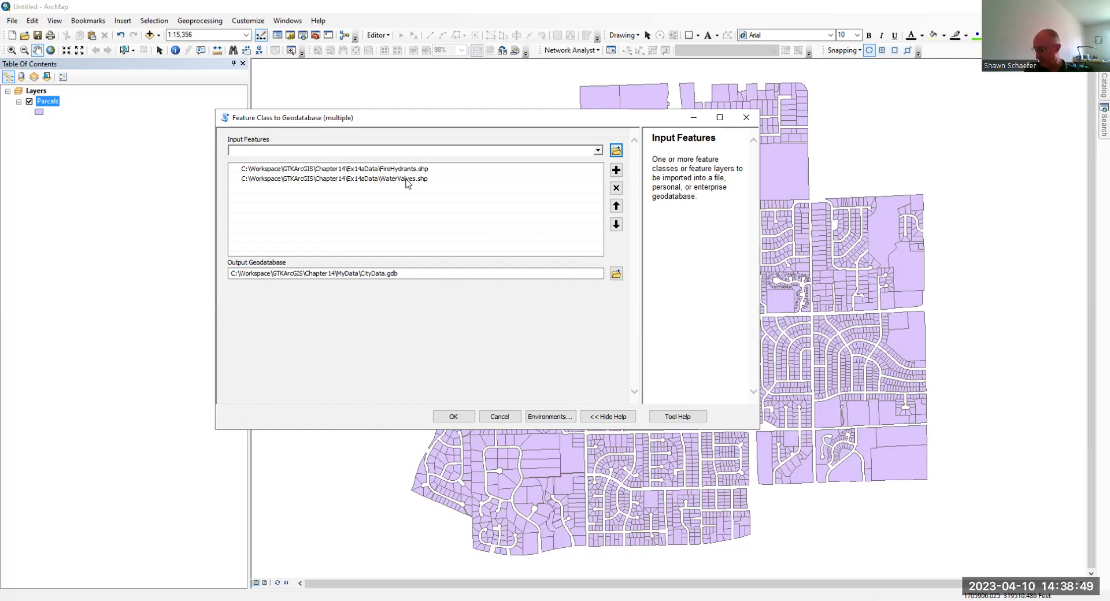
Step: Run the multiple feature class import, review its messages in the results, and close them
left_click(453, 416)
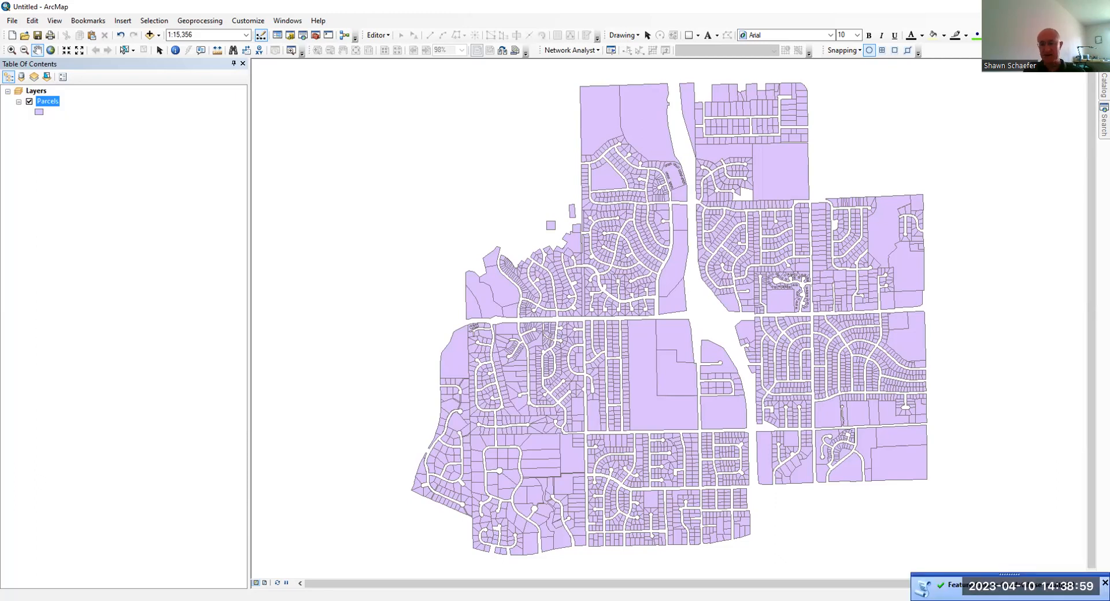
left_click(955, 585)
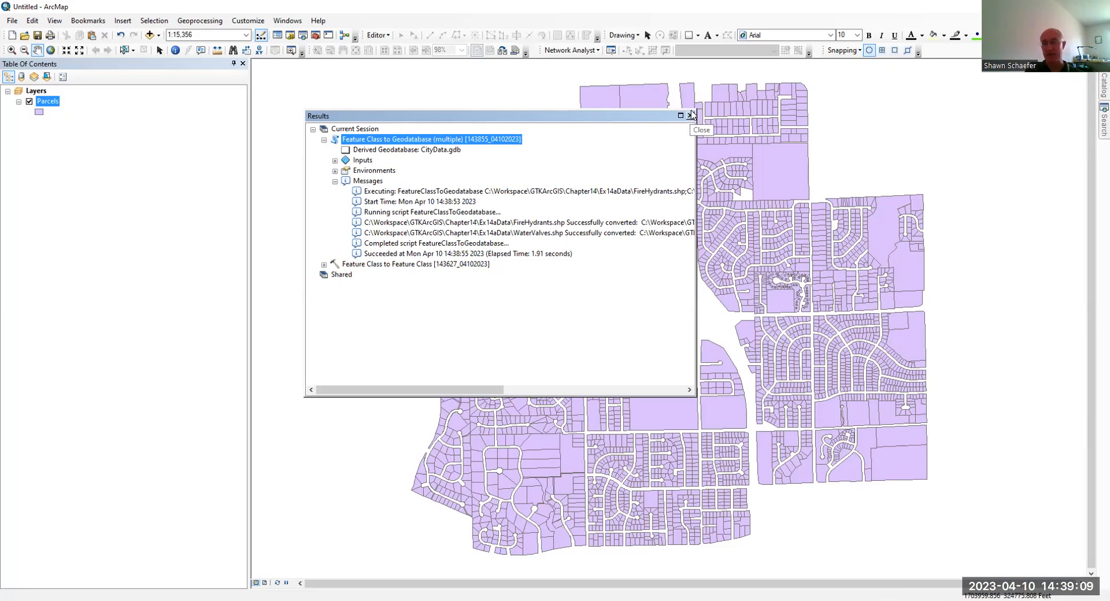
left_click(691, 115)
Step: Add the FireHydrants and WaterValves feature classes from CityData.gdb to the map and move the Parcels layer beneath them
left_click(1104, 85)
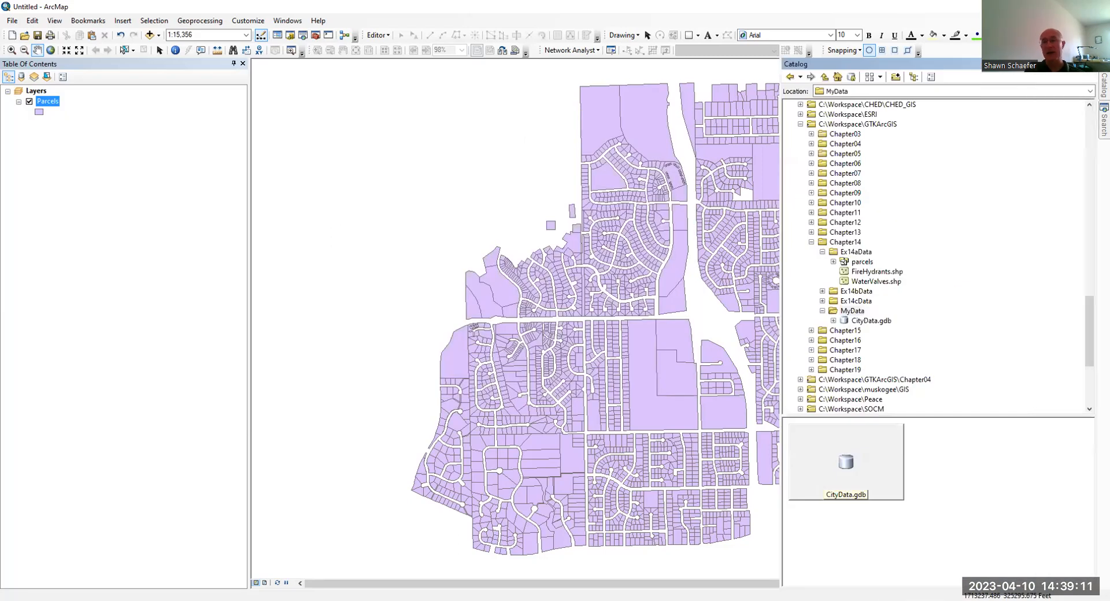
left_click(833, 321)
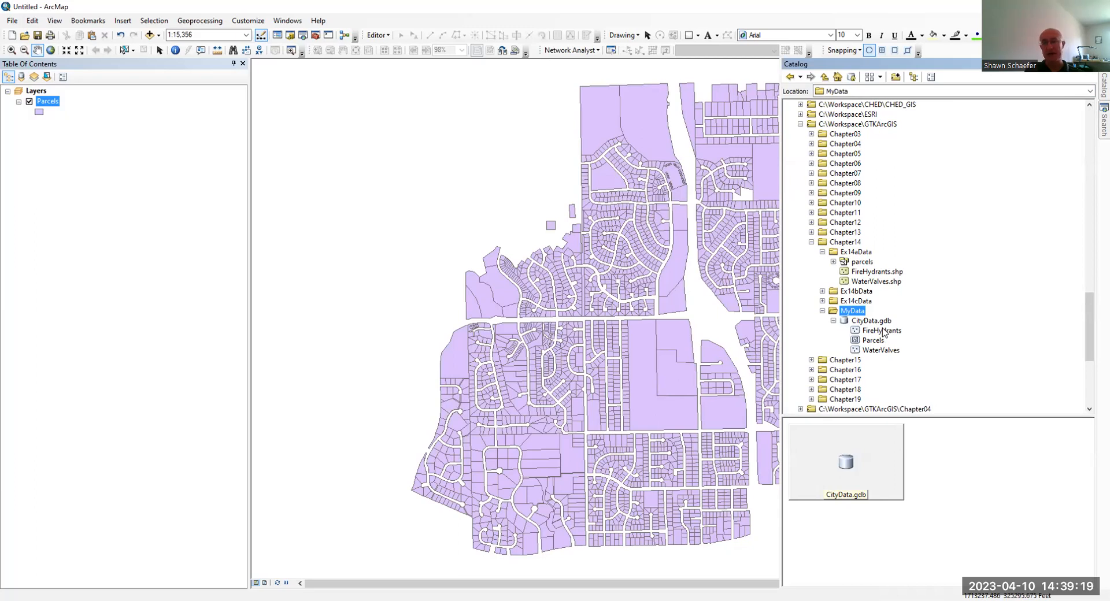
left_click_drag(882, 331, 124, 148)
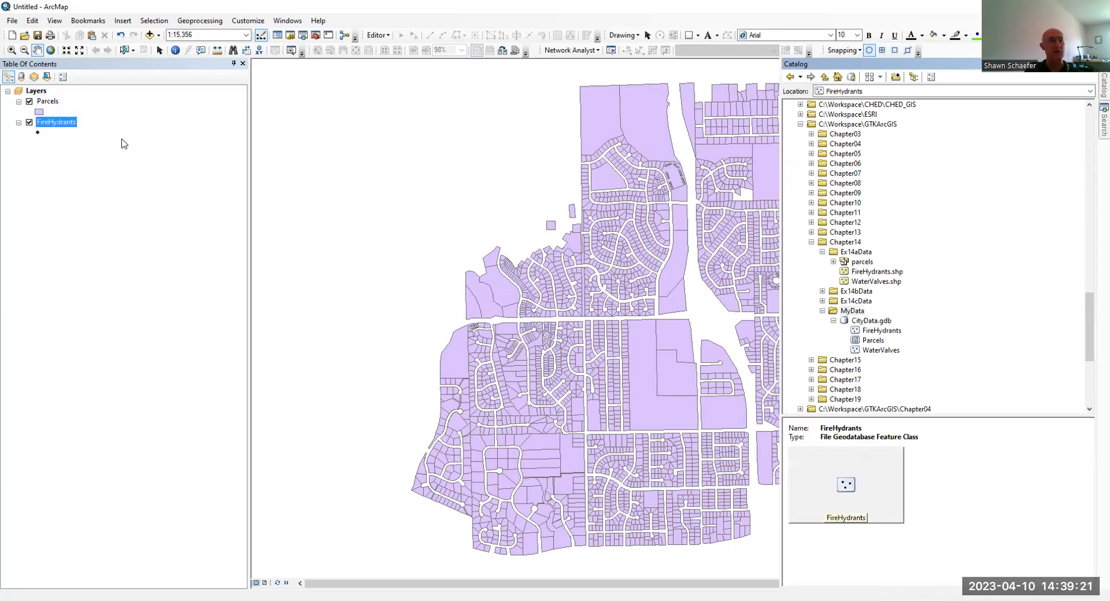
left_click(881, 350)
mouse_move(887, 352)
left_mouse_down()
mouse_move(863, 355)
mouse_move(132, 166)
mouse_move(116, 152)
left_mouse_up()
left_click_drag(58, 105, 62, 159)
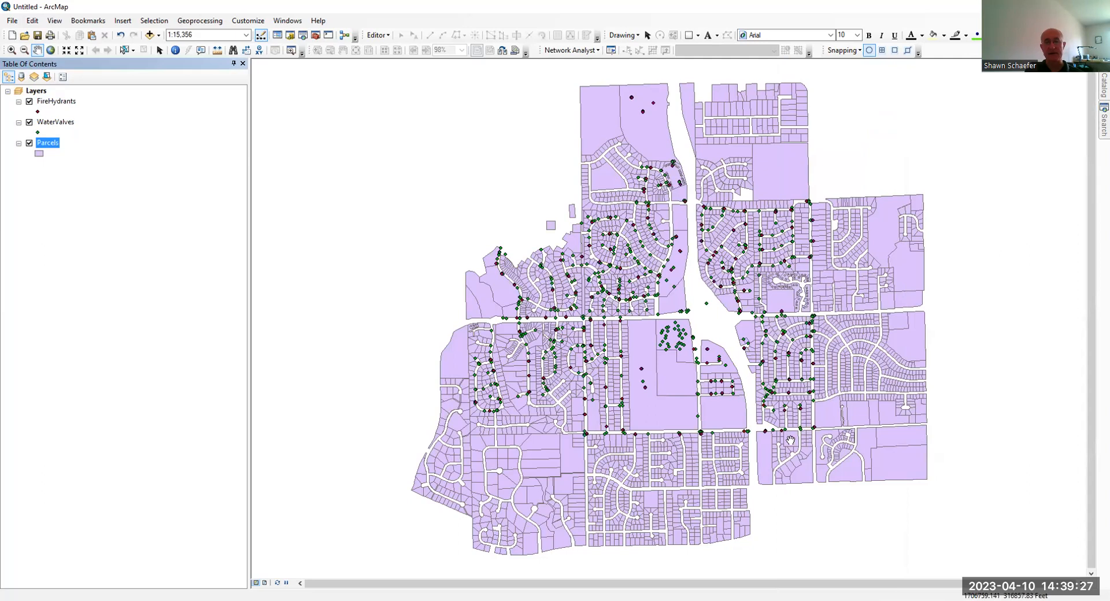
Step: Turn the FireHydrants and WaterValves layers off and on in turn to examine each one's points
left_click(29, 101)
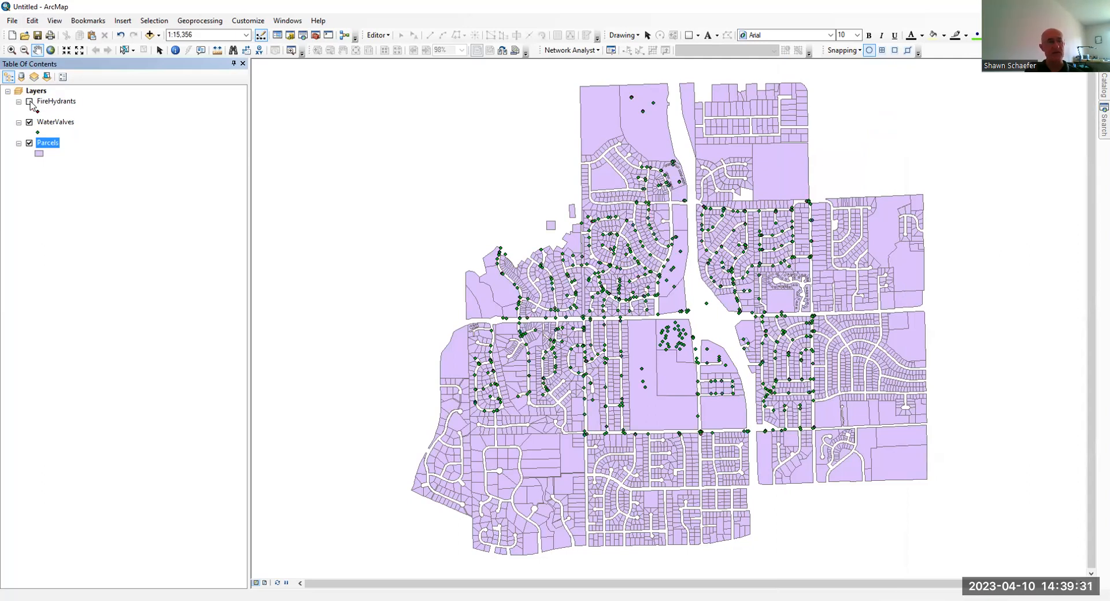
left_click(29, 102)
left_click(29, 123)
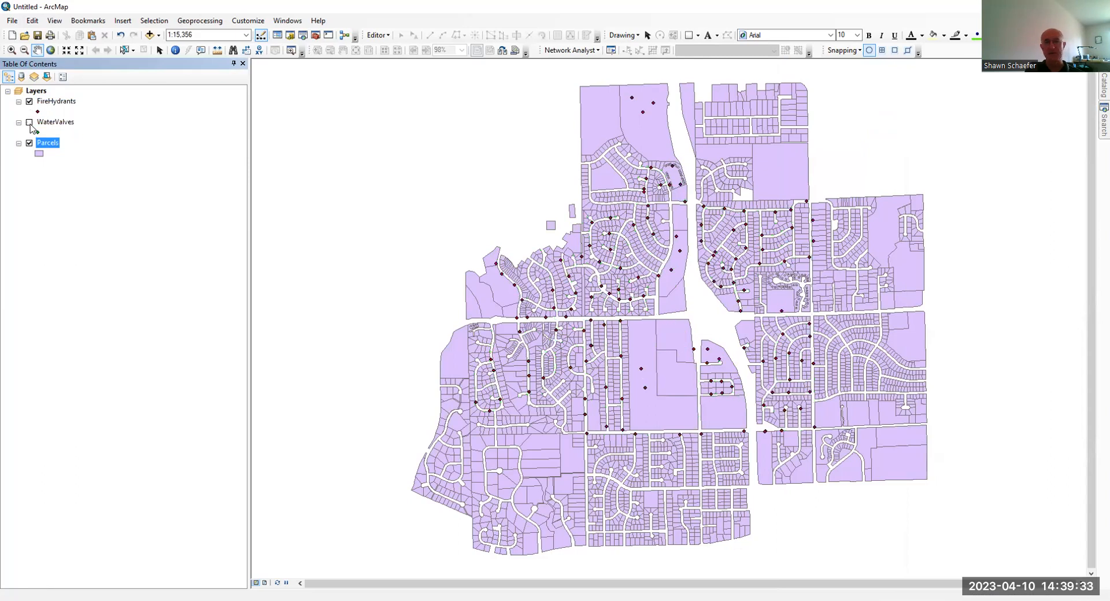
left_click(30, 122)
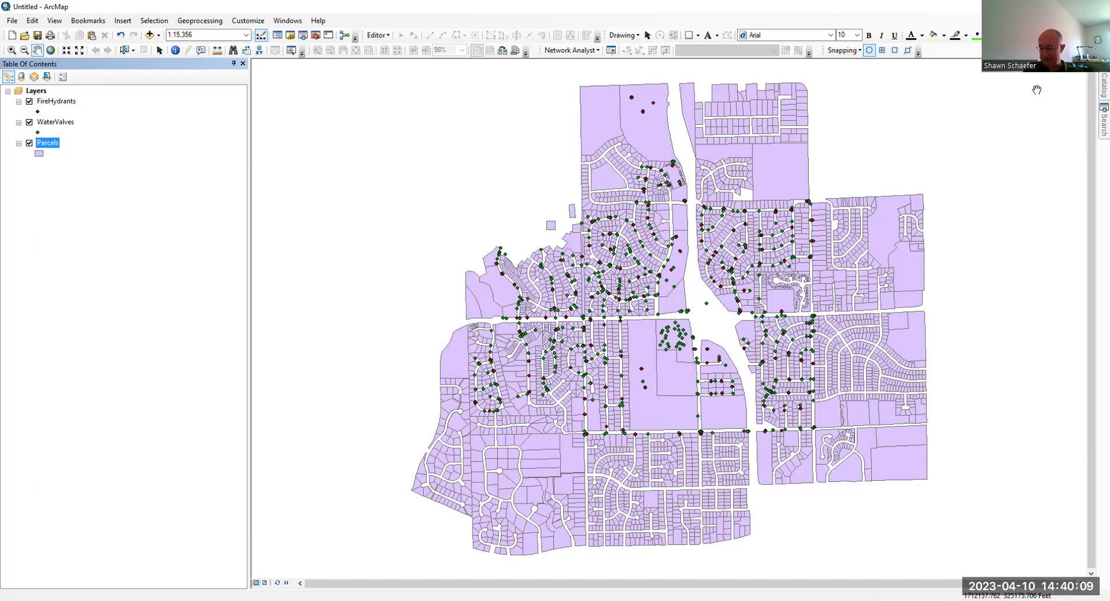
Step: Begin a new feature class in CityData.gdb, name it Waterlines, and set its type to Line Features
mouse_move(1104, 86)
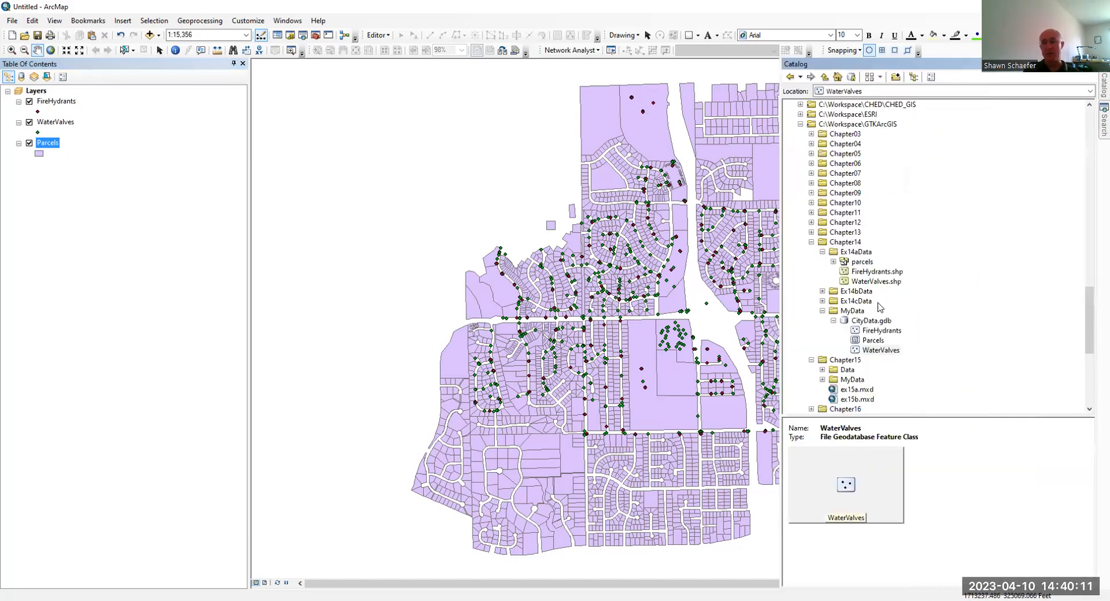
left_click(860, 322)
right_click(861, 323)
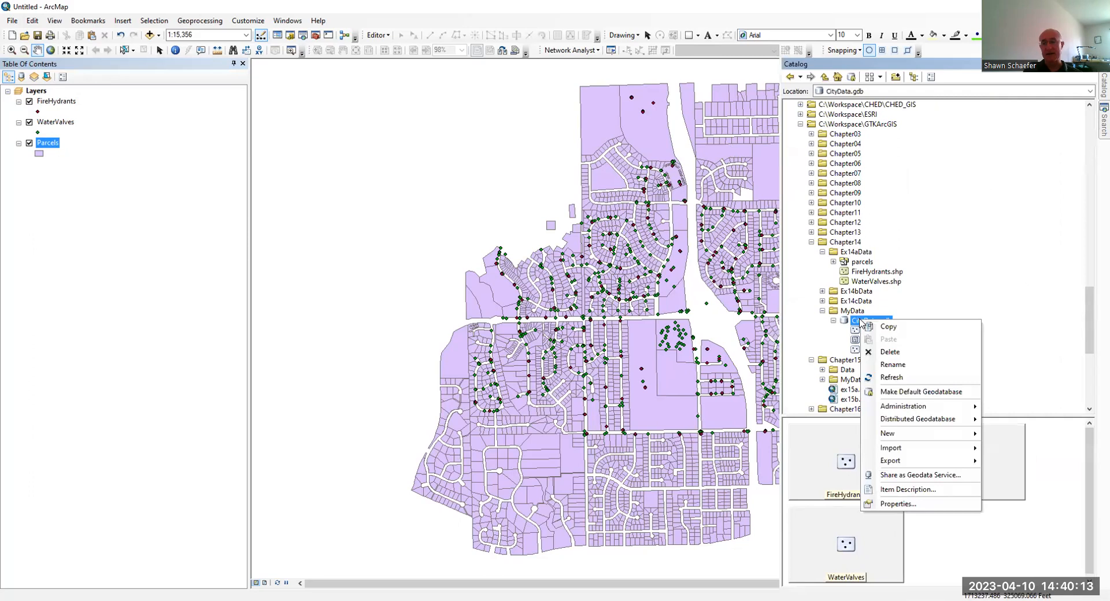
mouse_move(888, 435)
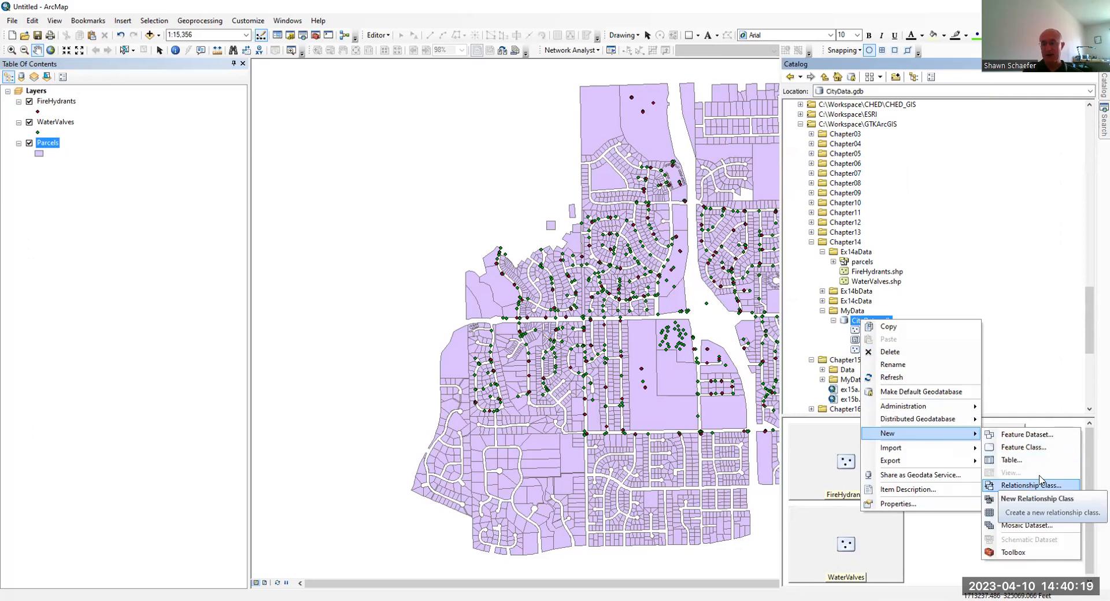
left_click(1024, 448)
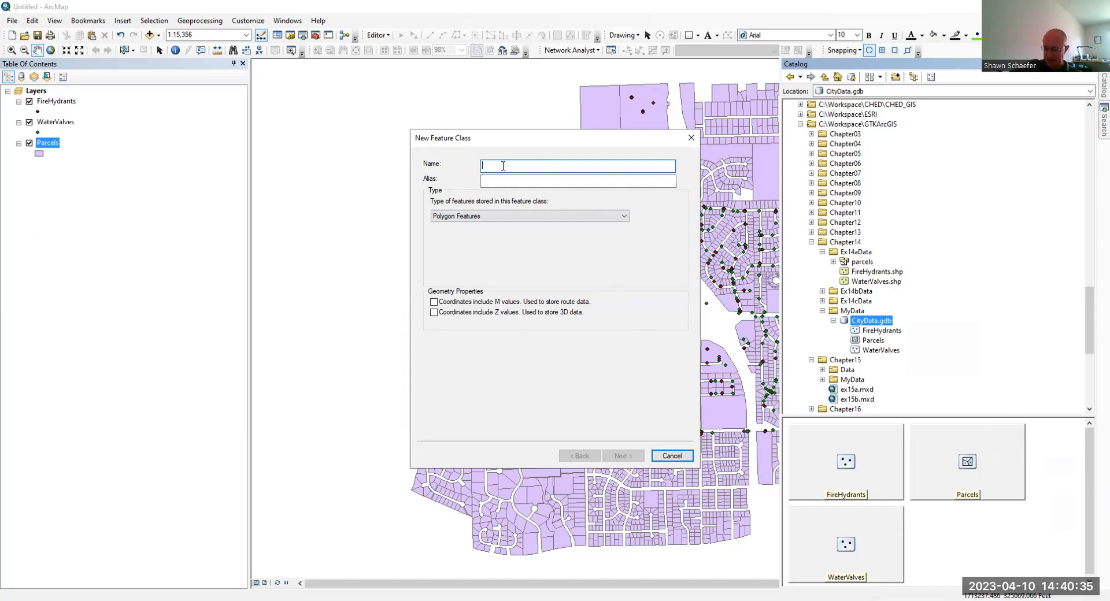
type("Wate")
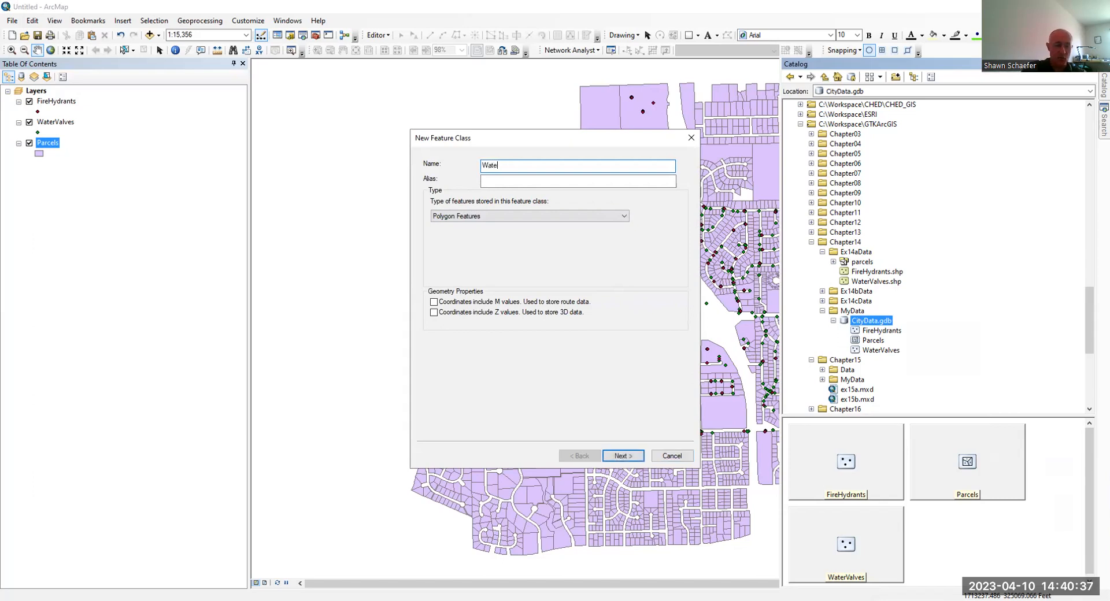
type("rlines")
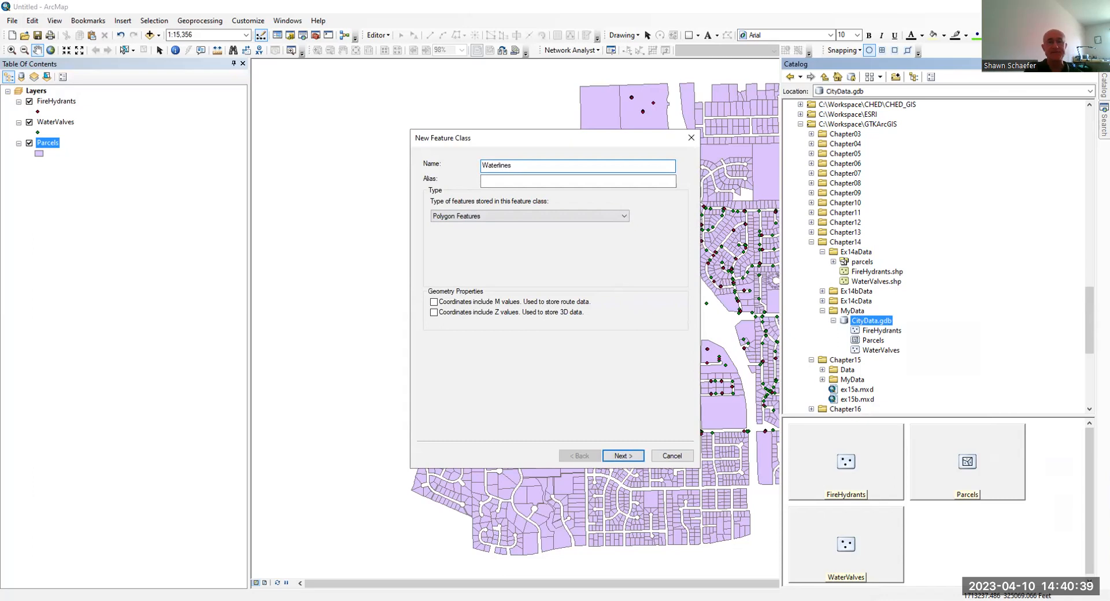
left_click(511, 178)
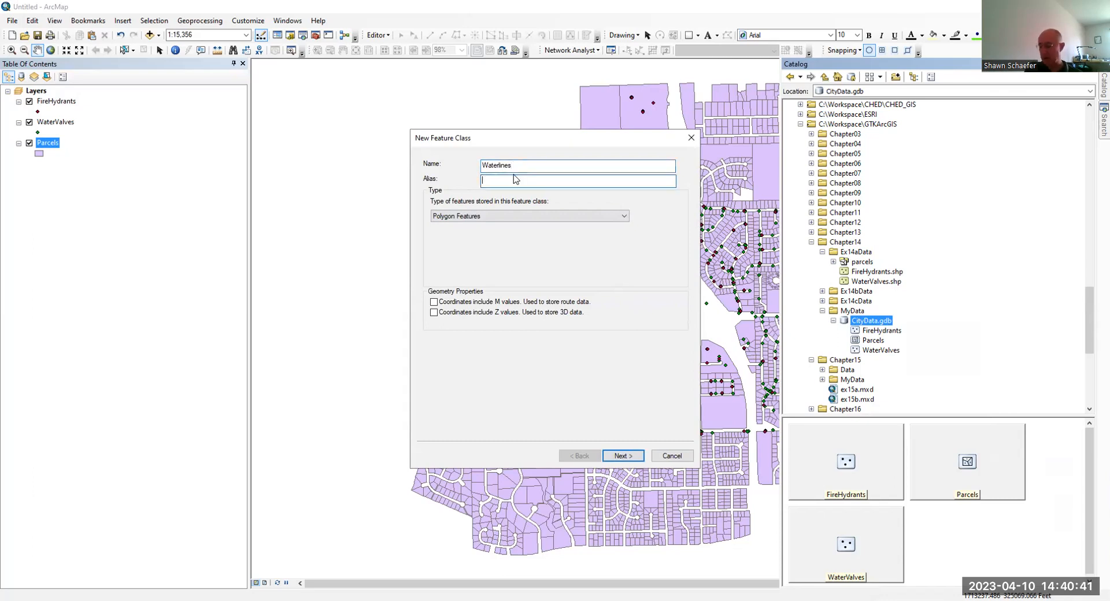
left_click(501, 218)
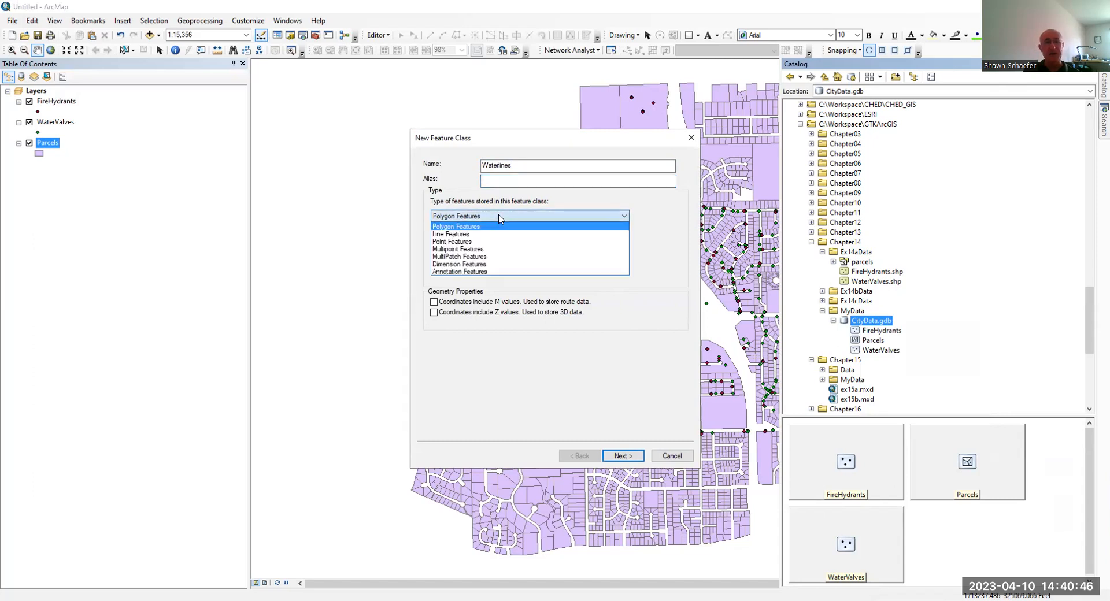
left_click(469, 236)
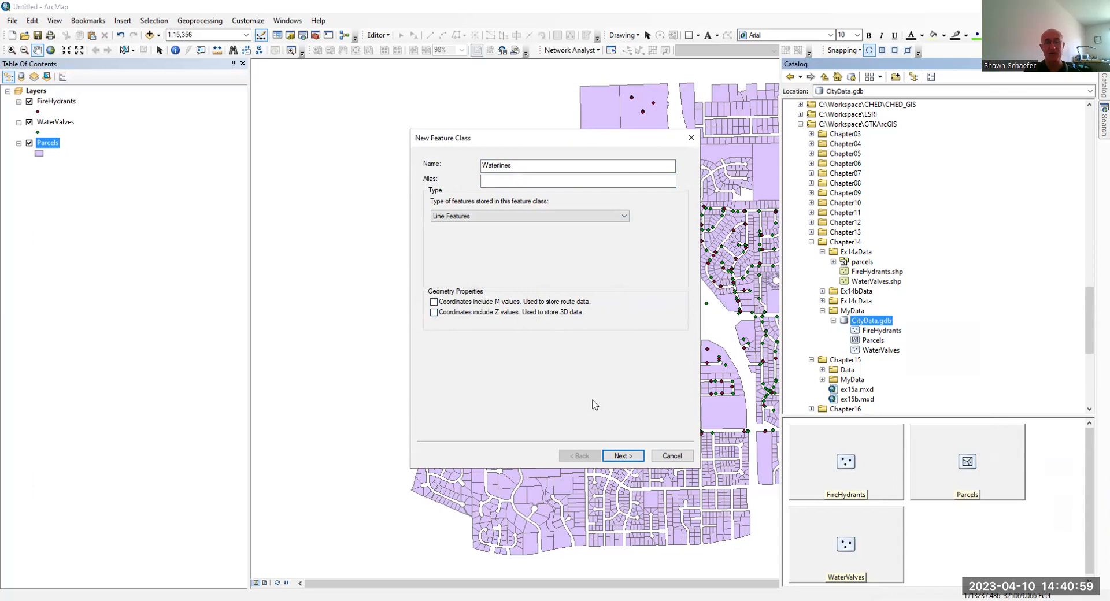
Step: Import the new feature class's coordinate system from the Parcels feature class in MyData's CityData.gdb
left_click(628, 452)
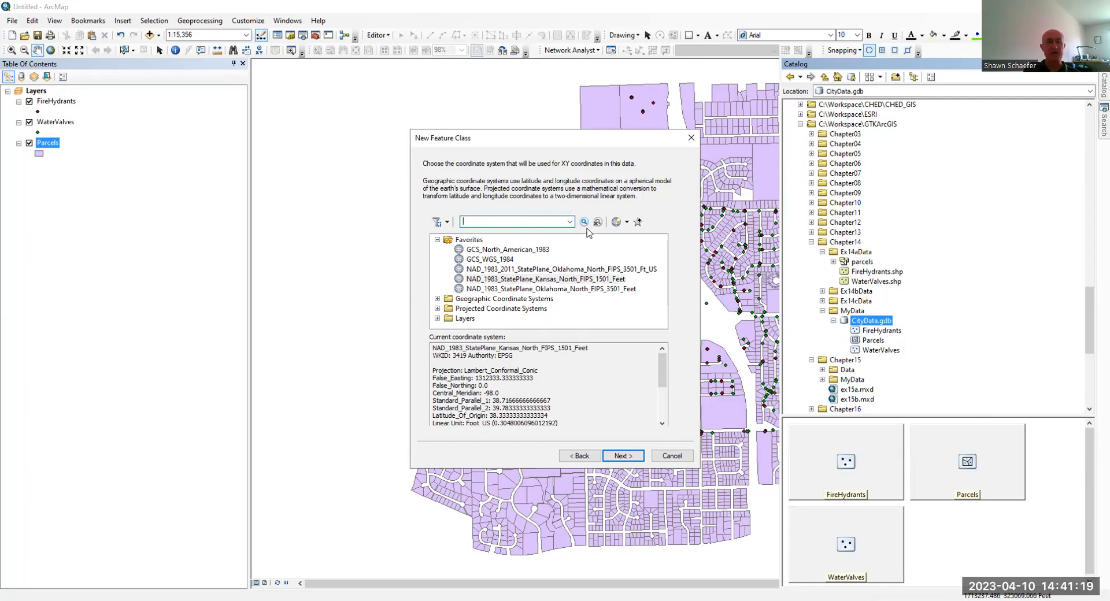
left_click(627, 223)
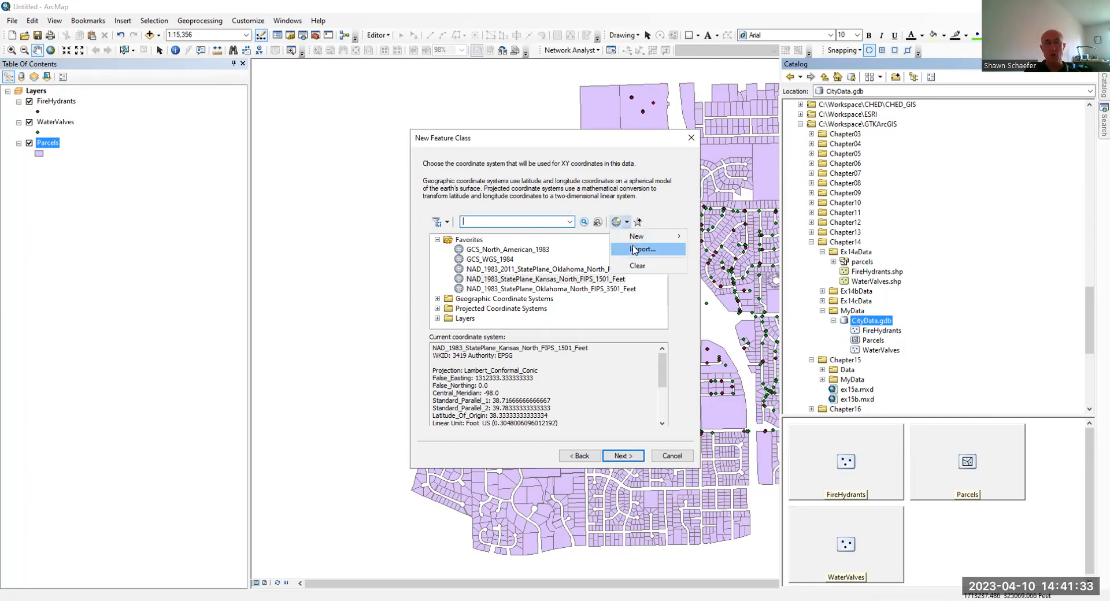
left_click(634, 249)
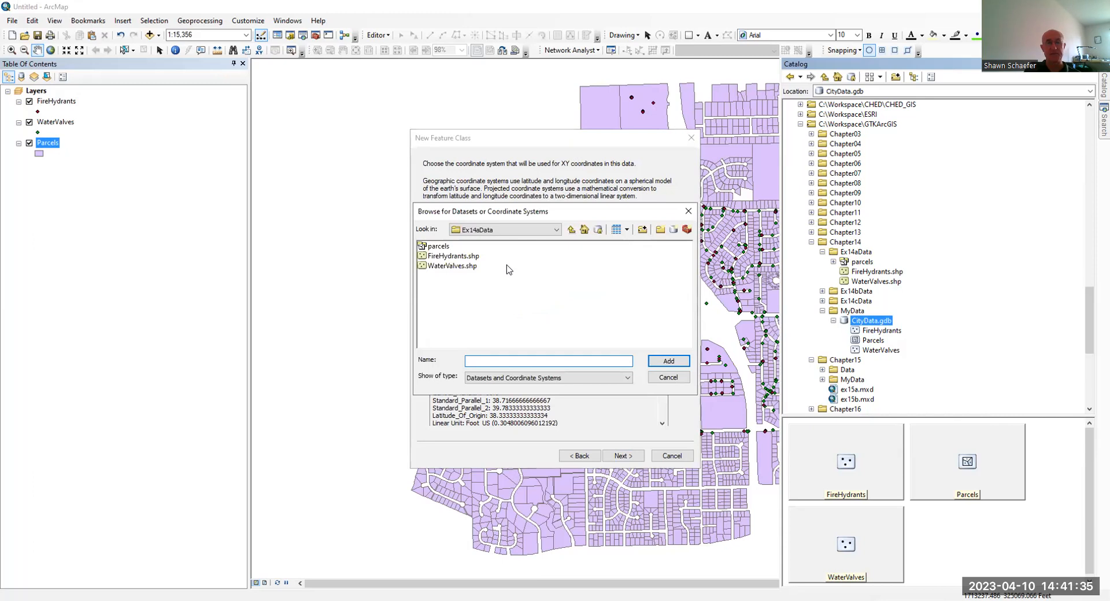
left_click(558, 230)
scroll(514, 283, "up", 3)
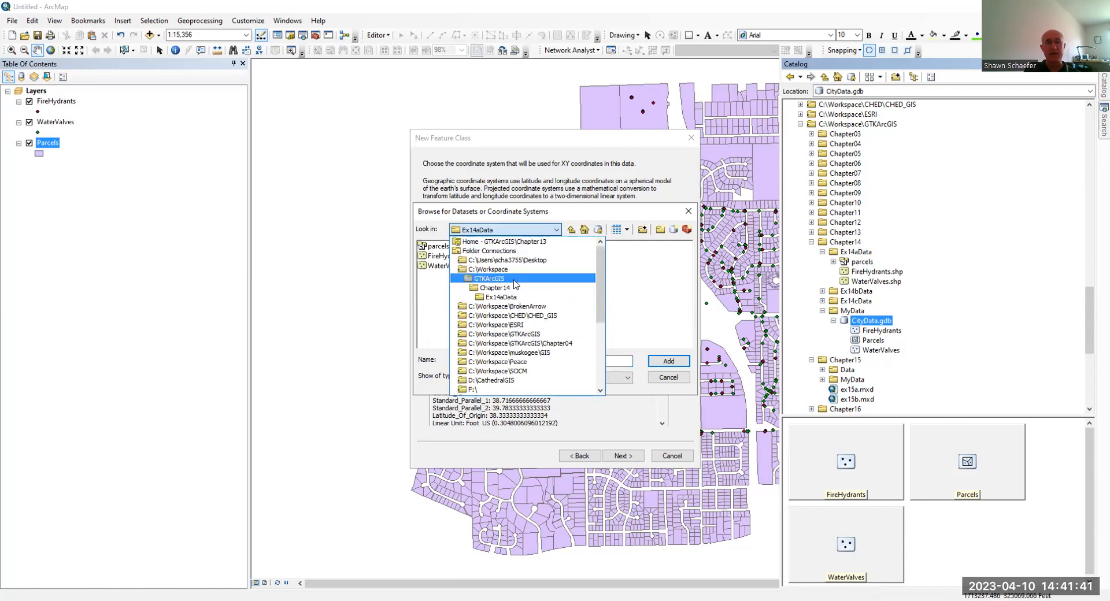
left_click(496, 288)
double_click(437, 277)
double_click(446, 246)
left_click(443, 255)
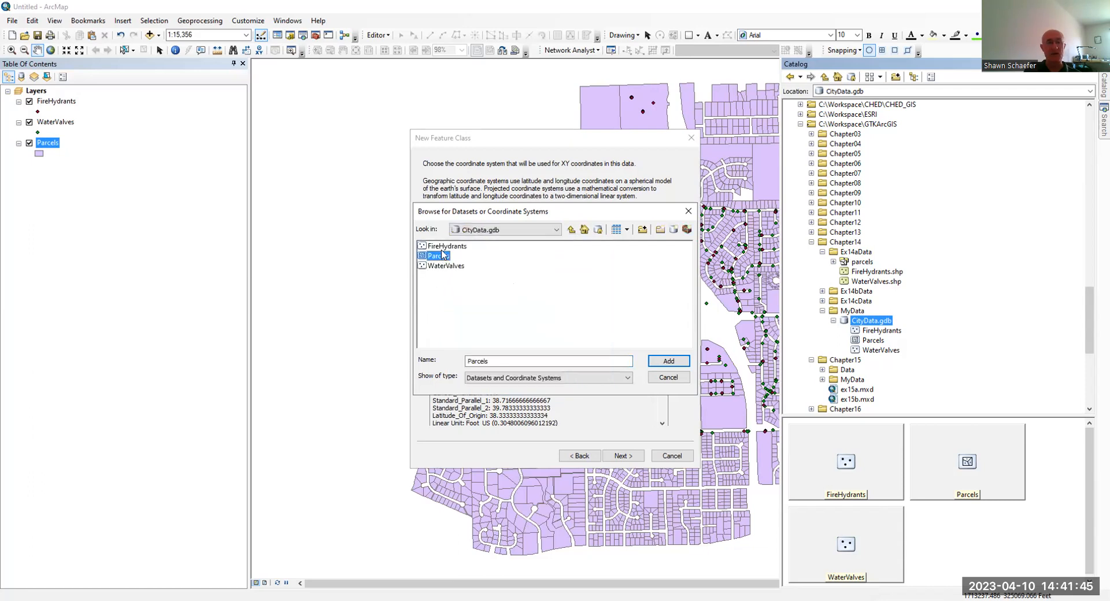
double_click(442, 255)
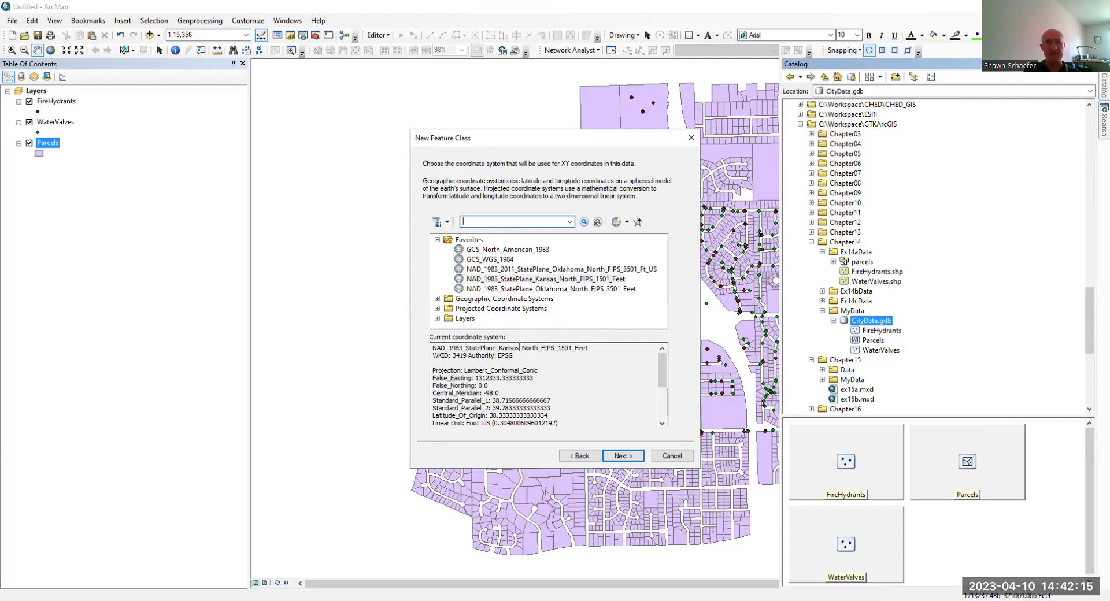
Step: Create the Waterlines feature class with the default XY tolerance, default resolution and Default storage configuration
left_click(620, 457)
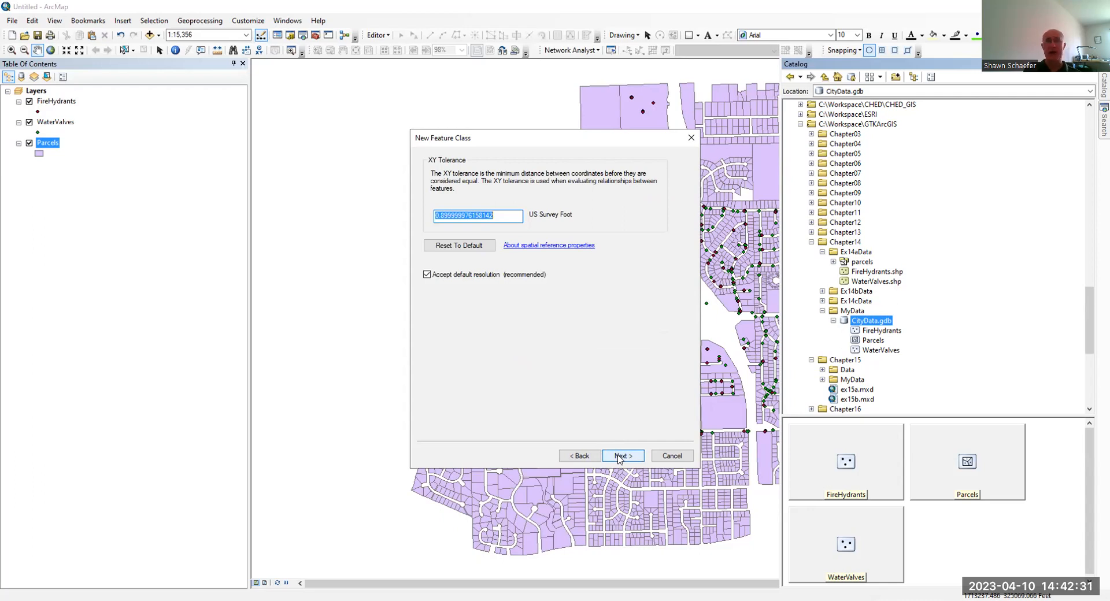
left_click(621, 457)
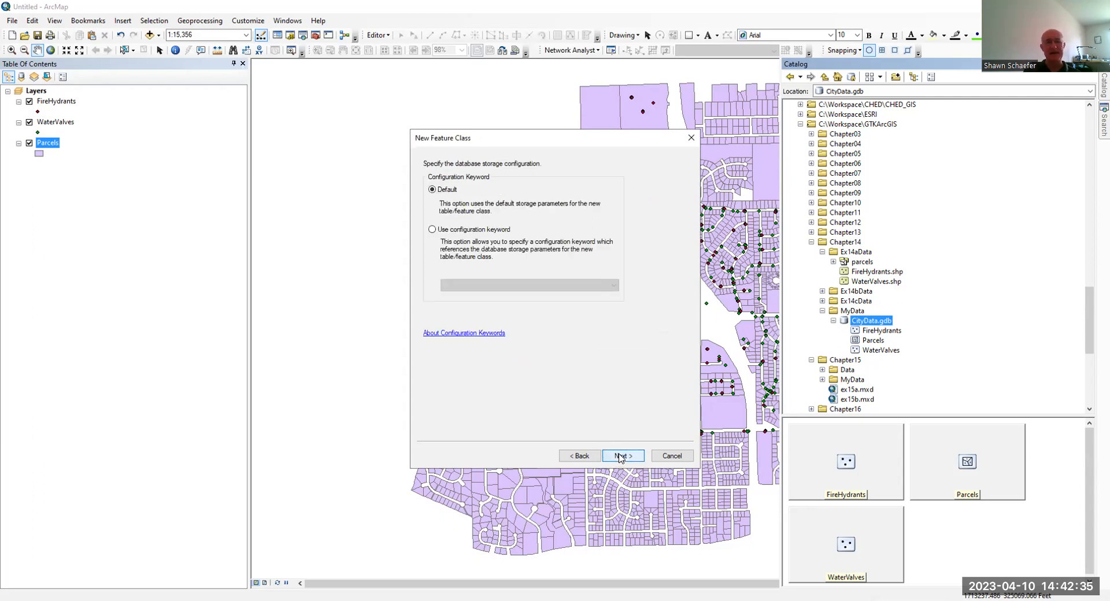
left_click(620, 457)
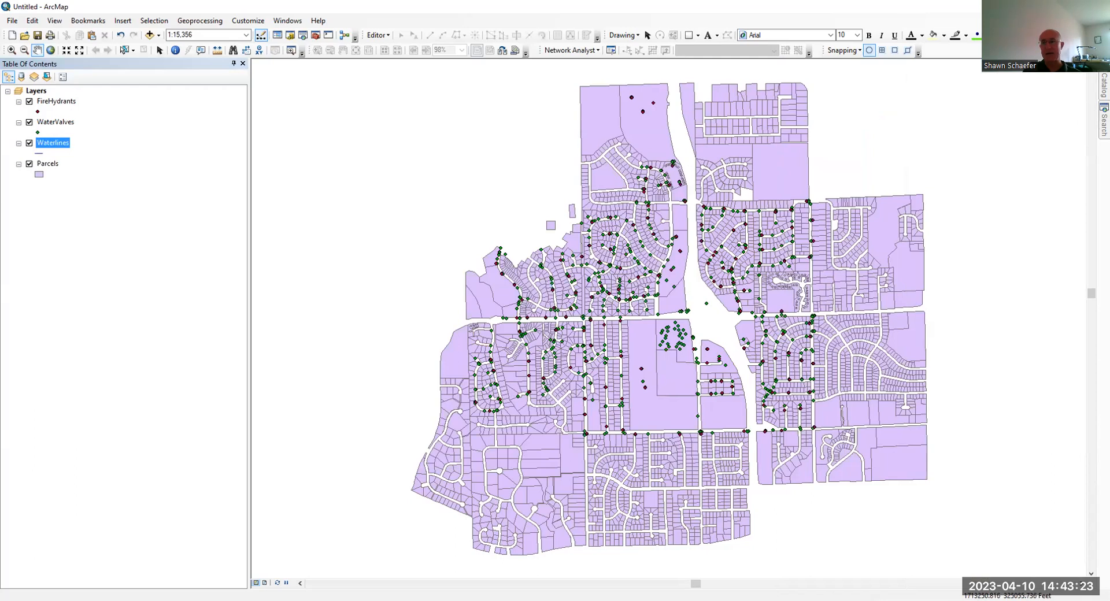
Step: Examine the fields in the Waterlines layer's attribute table and close the table
mouse_move(1104, 86)
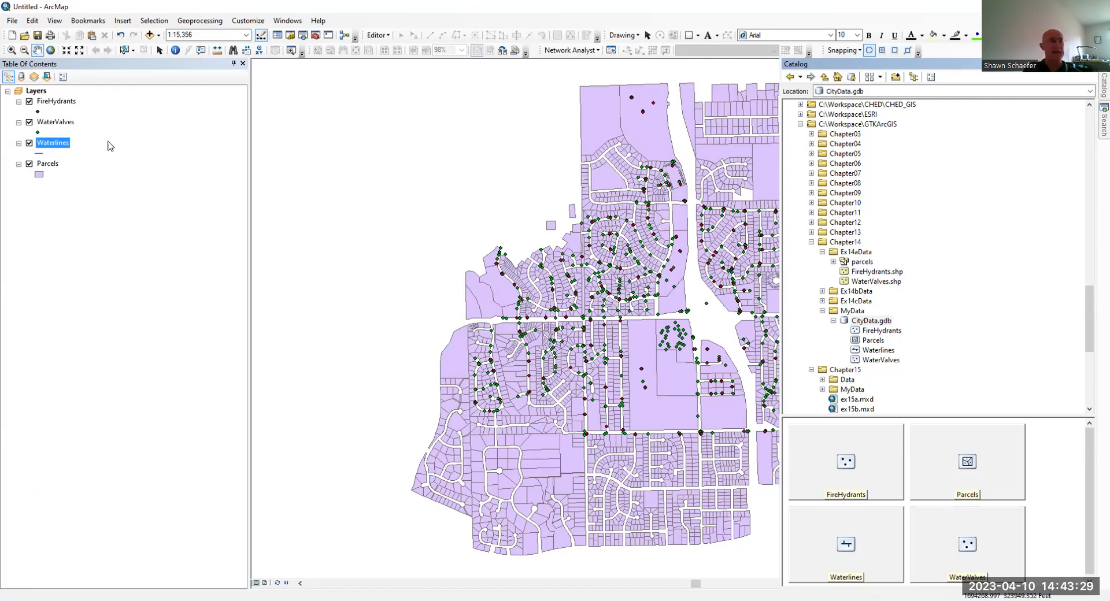
right_click(60, 142)
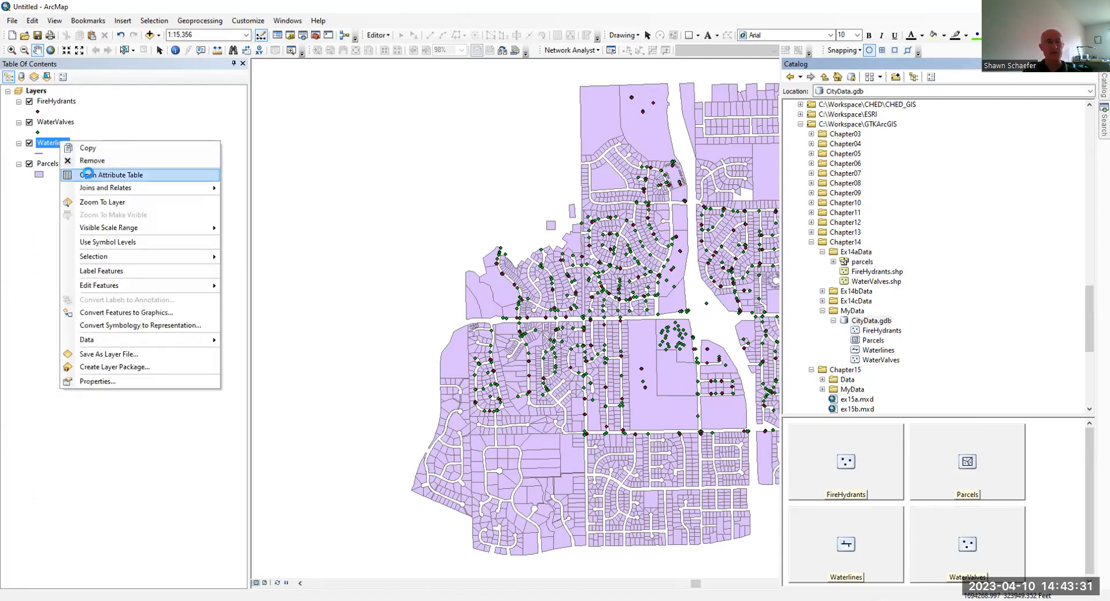
left_click(88, 177)
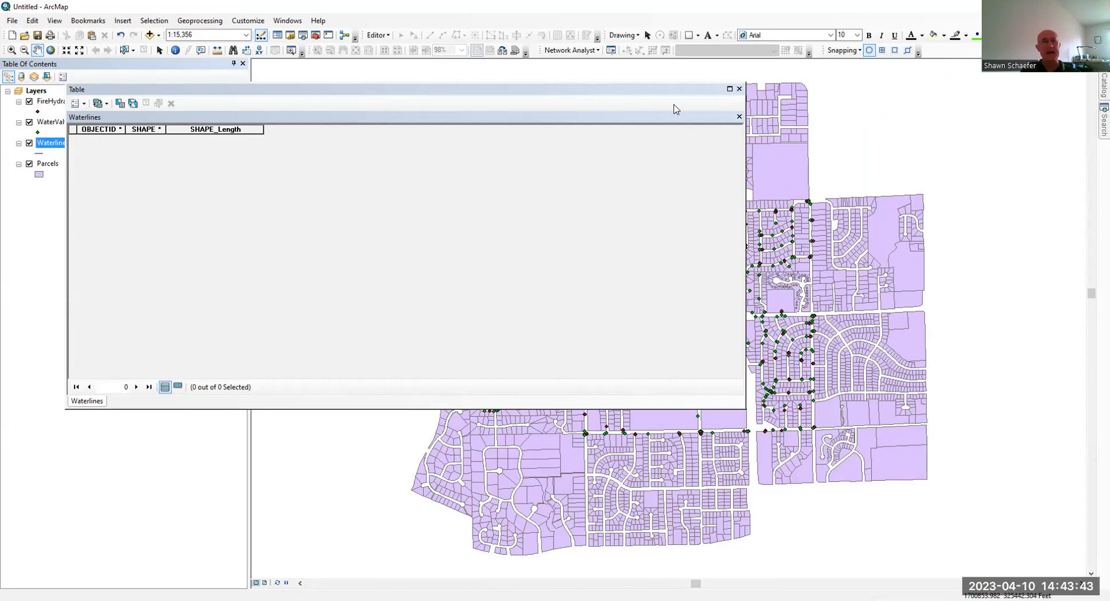
left_click(739, 90)
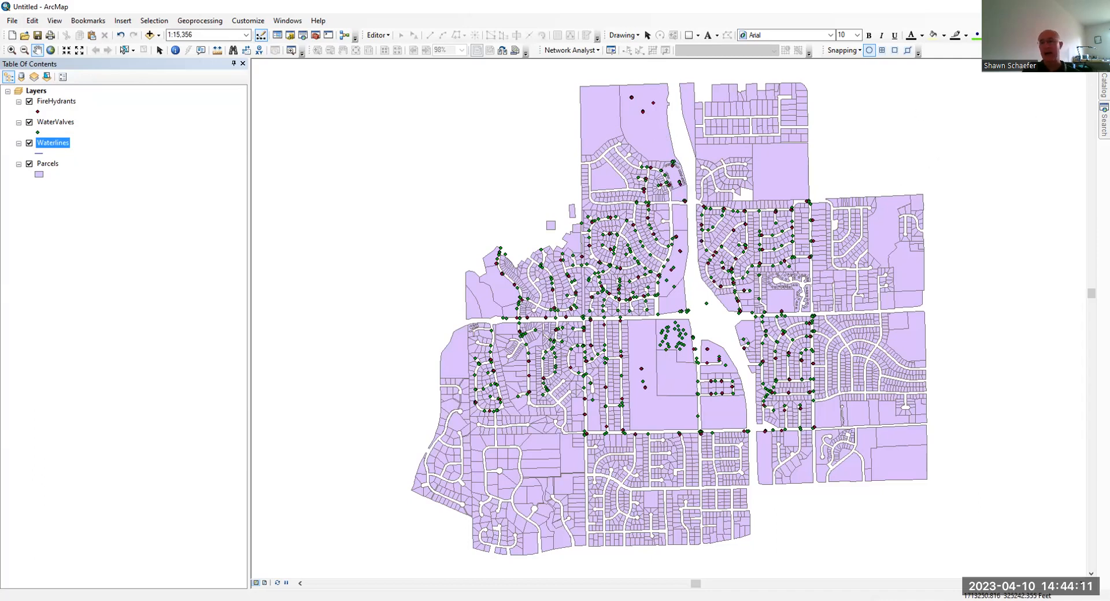
Step: Open the properties of the Waterlines feature class in CityData.gdb and show its field list
left_click(1104, 85)
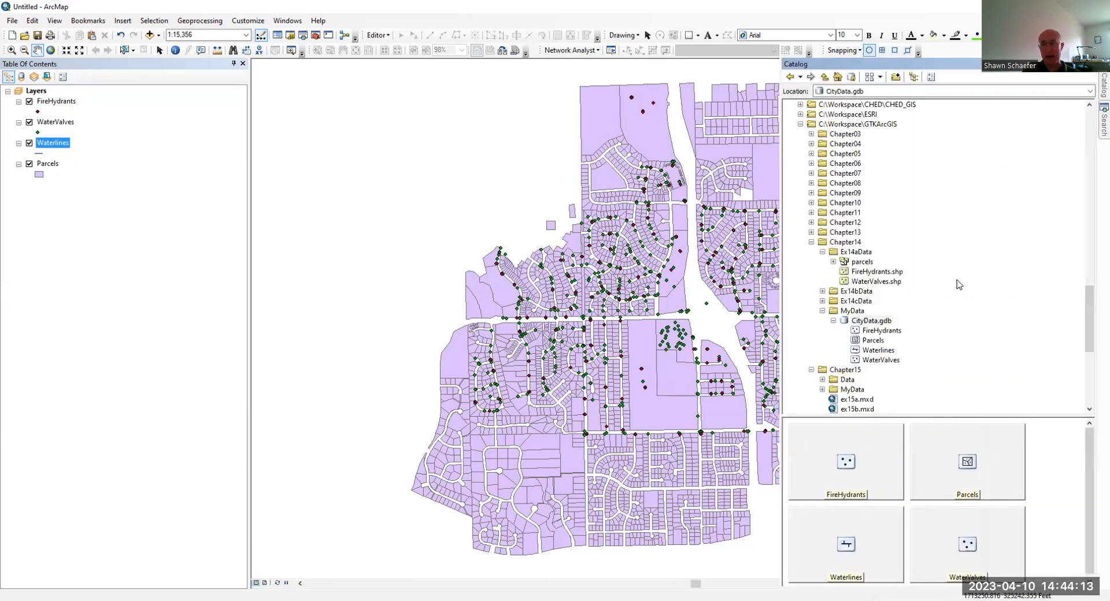
left_click(875, 350)
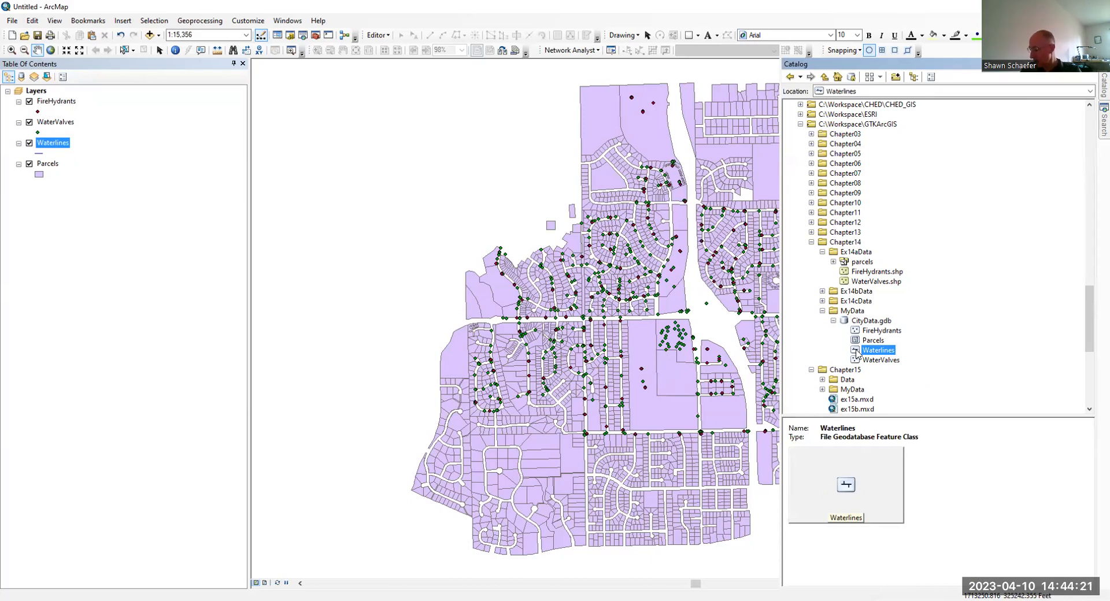
right_click(858, 354)
left_click(838, 489)
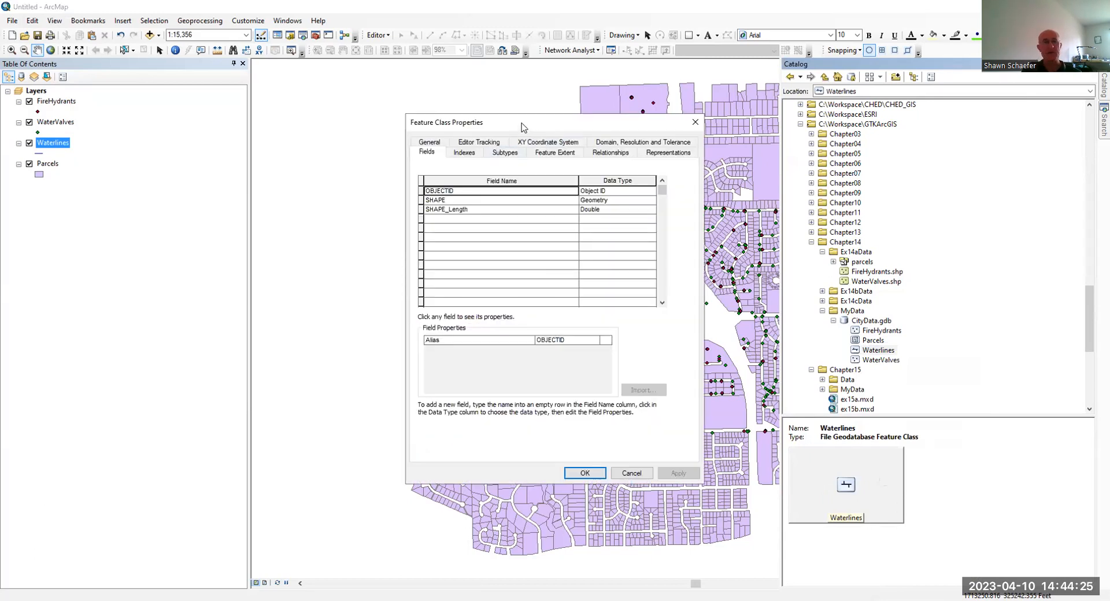
left_click_drag(521, 126, 355, 89)
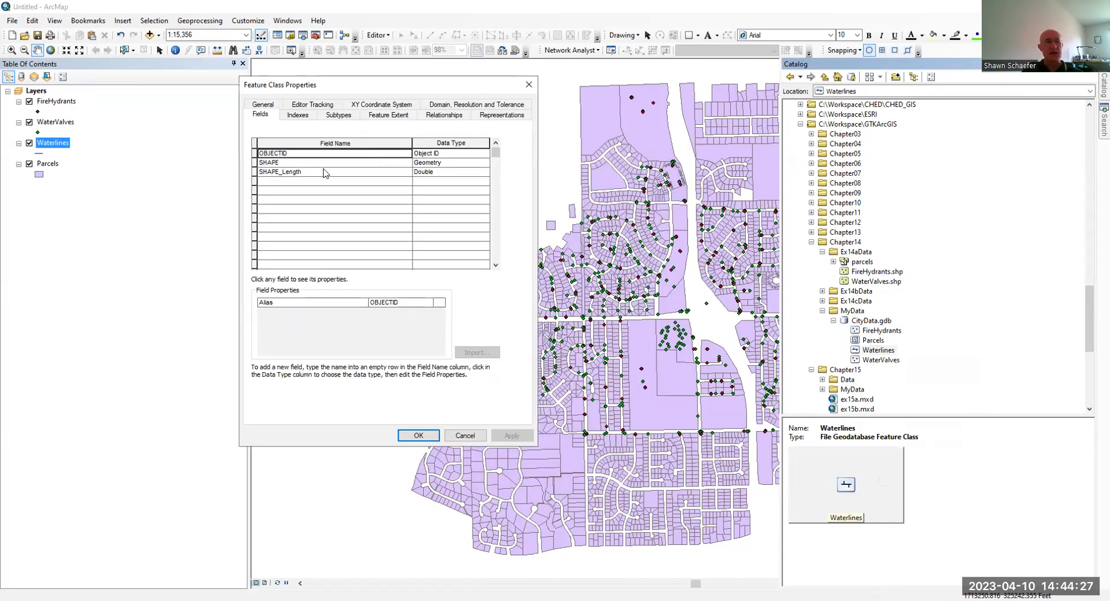
left_click(263, 105)
left_click(293, 115)
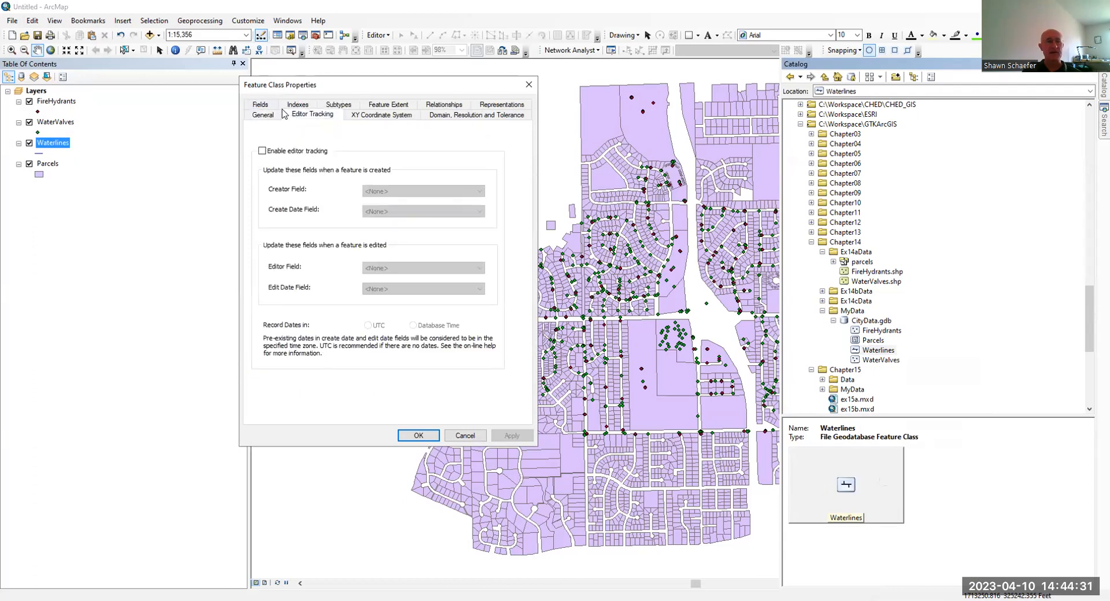
left_click(261, 105)
Step: Add a field named Install_Date to the Waterlines feature class and set its data type to Date
left_click(305, 171)
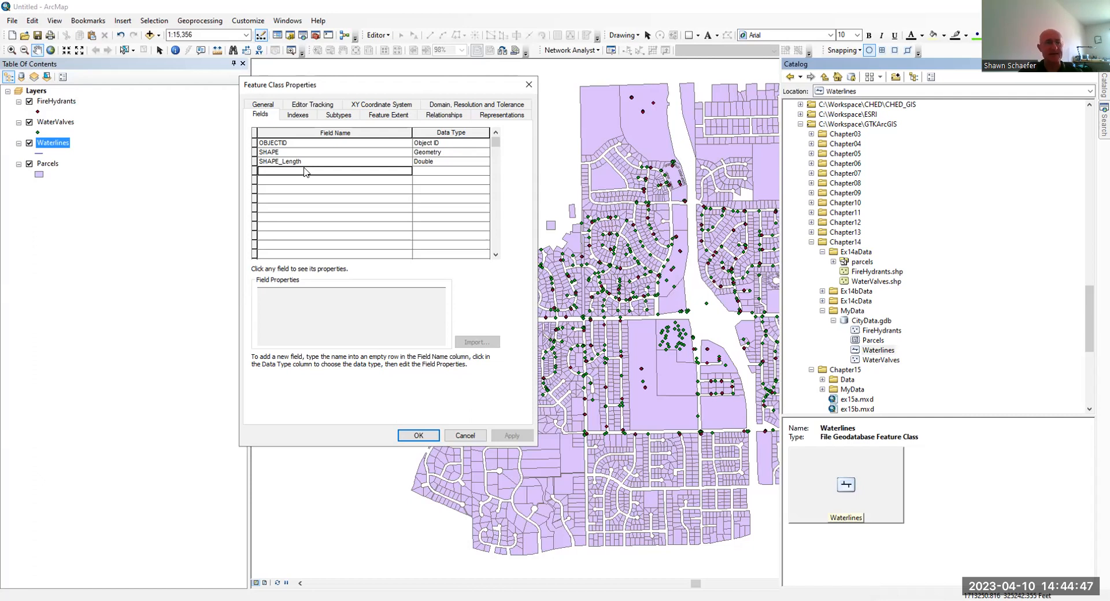
left_click(306, 172)
type("Ins")
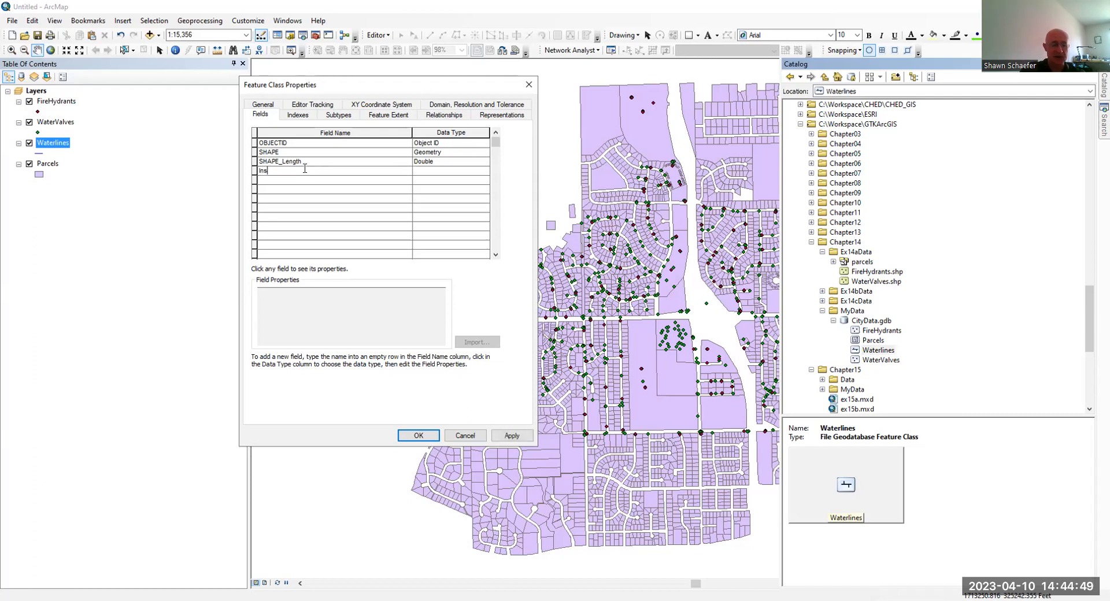
type("tall_")
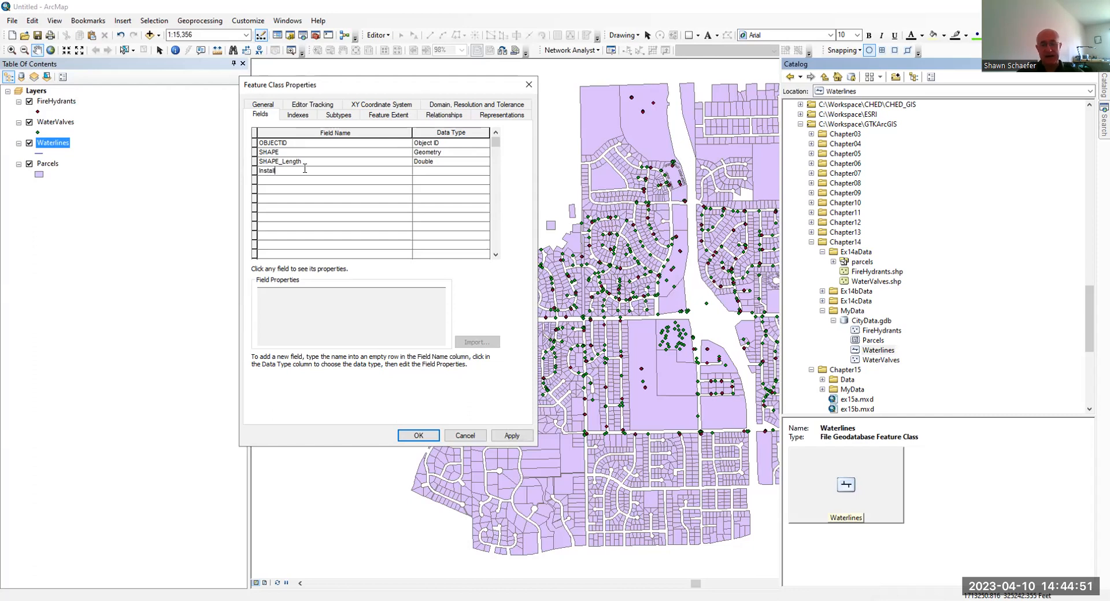
type("Da")
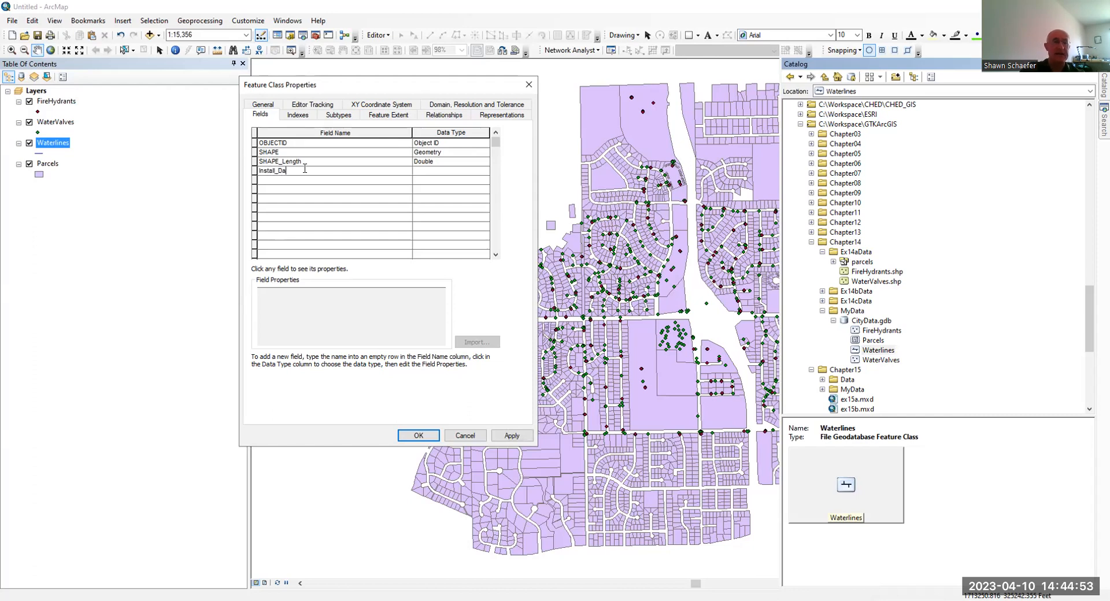
type("te")
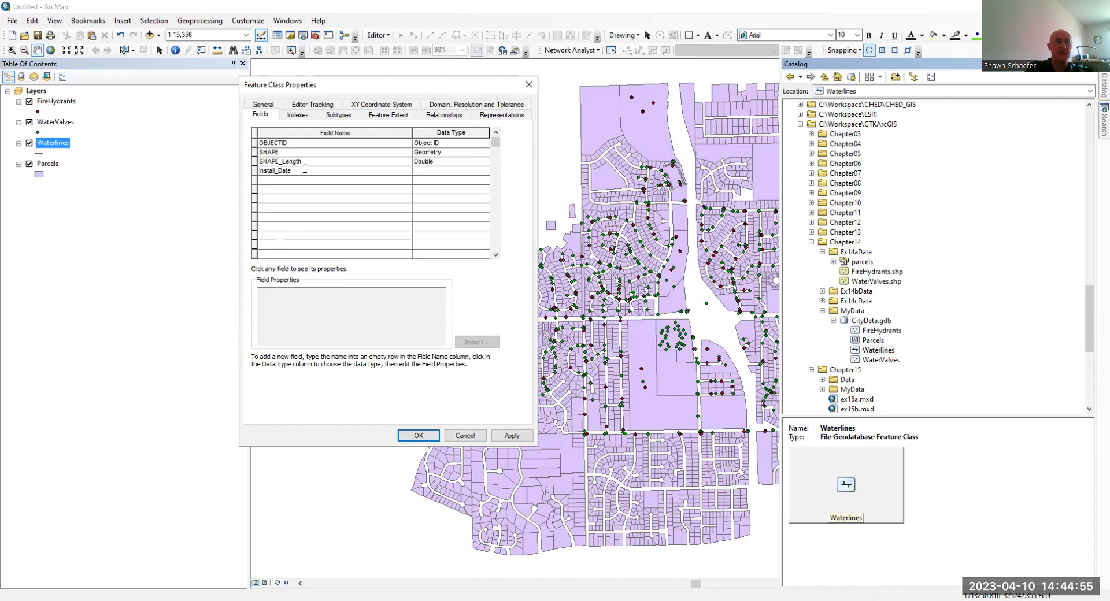
key("Return")
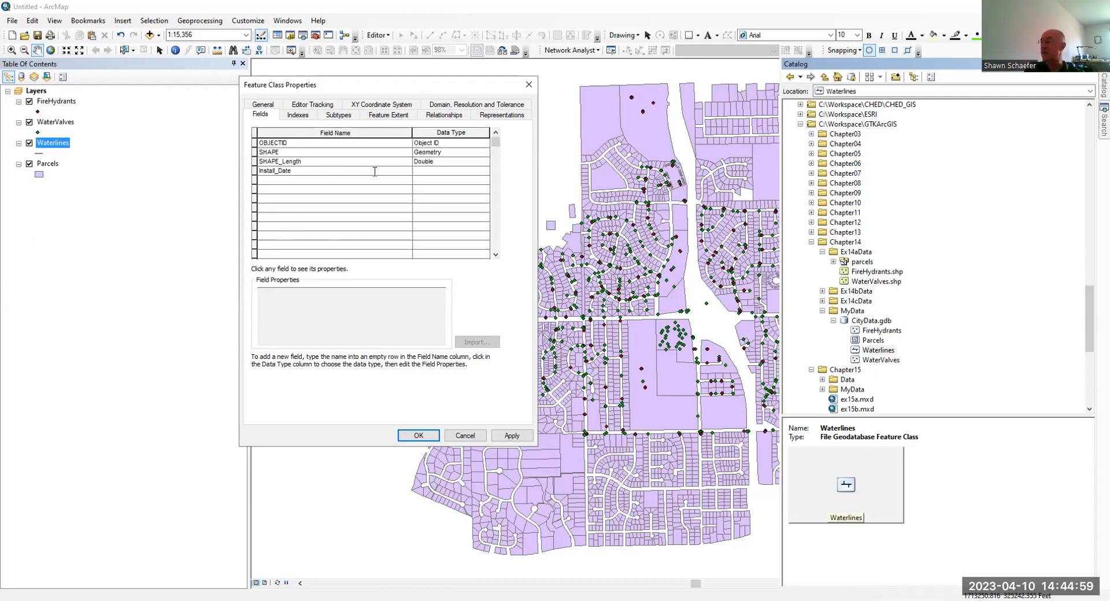
left_click(284, 183)
left_click(304, 174)
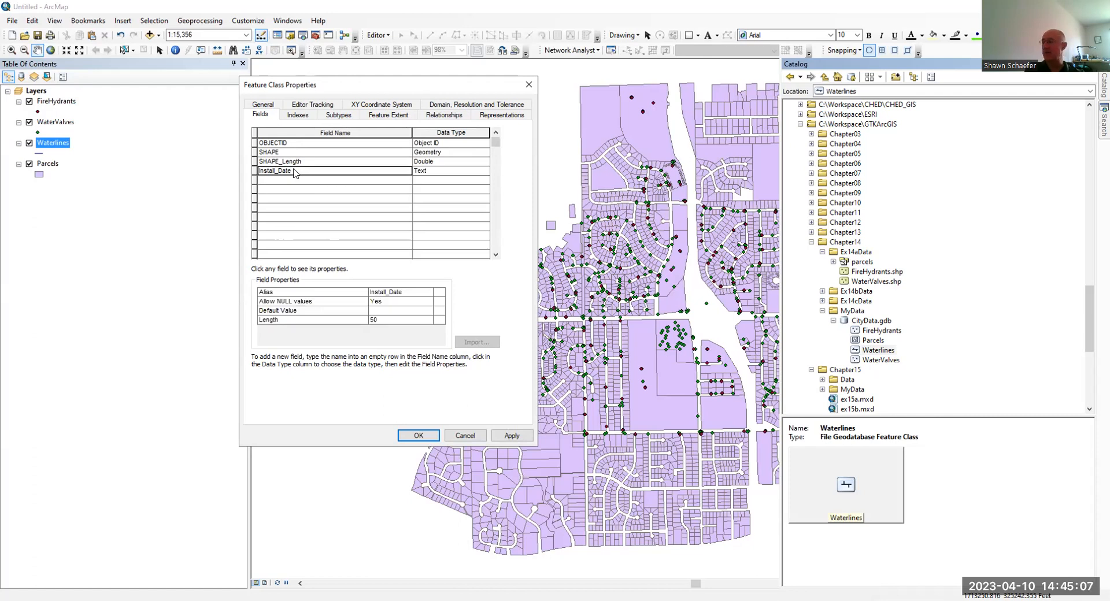
left_click(423, 173)
left_click(423, 173)
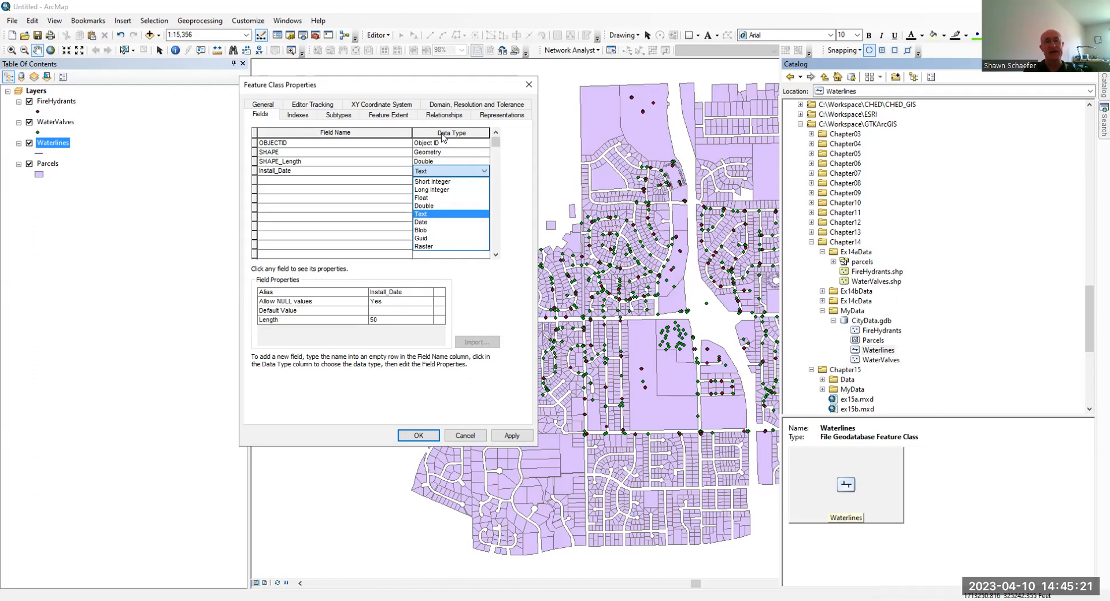
left_click(436, 221)
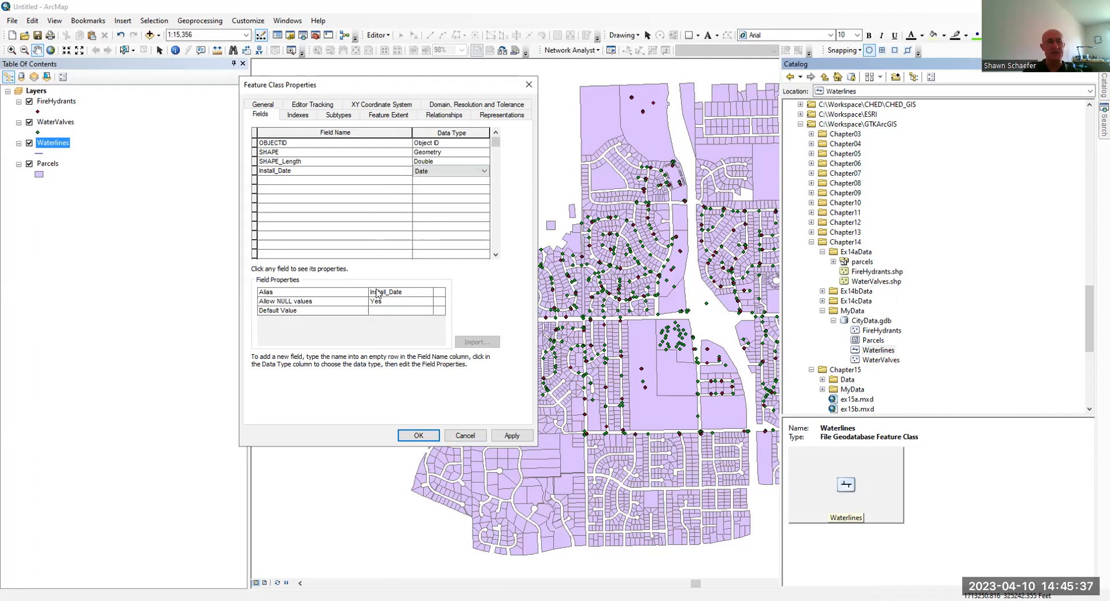
Step: Add a Text field named Line_Type to the Waterlines feature class and save the field changes
left_click(298, 180)
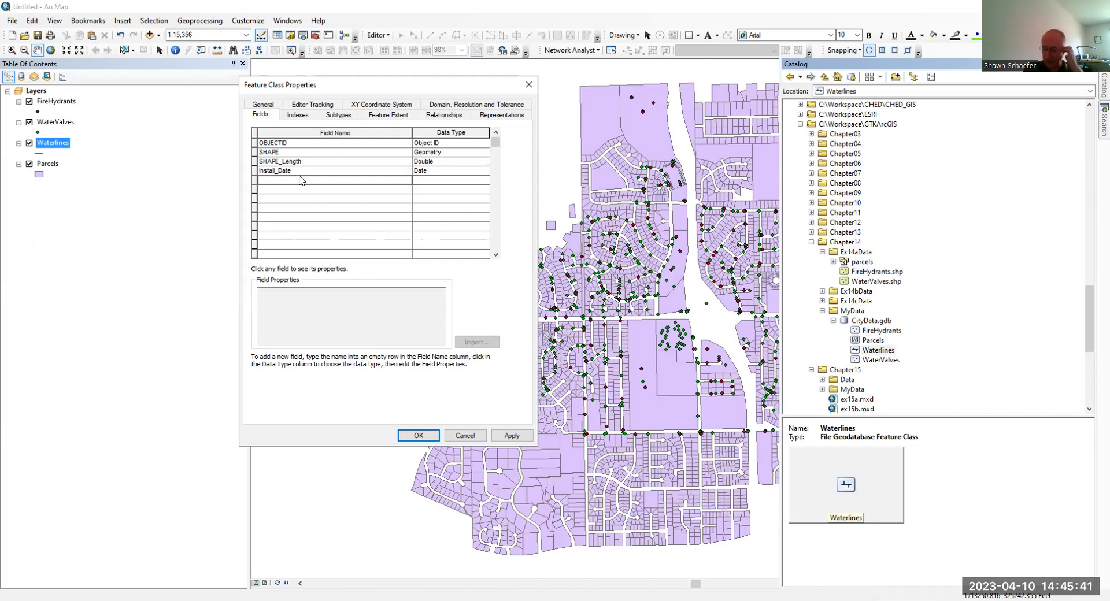
type("Lin")
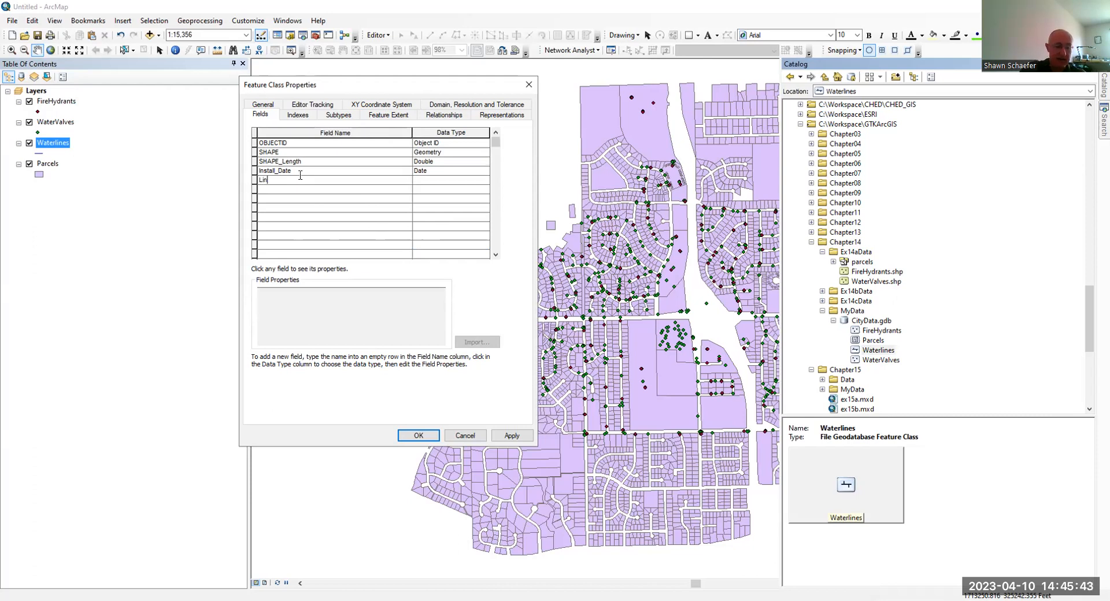
type("e_Type")
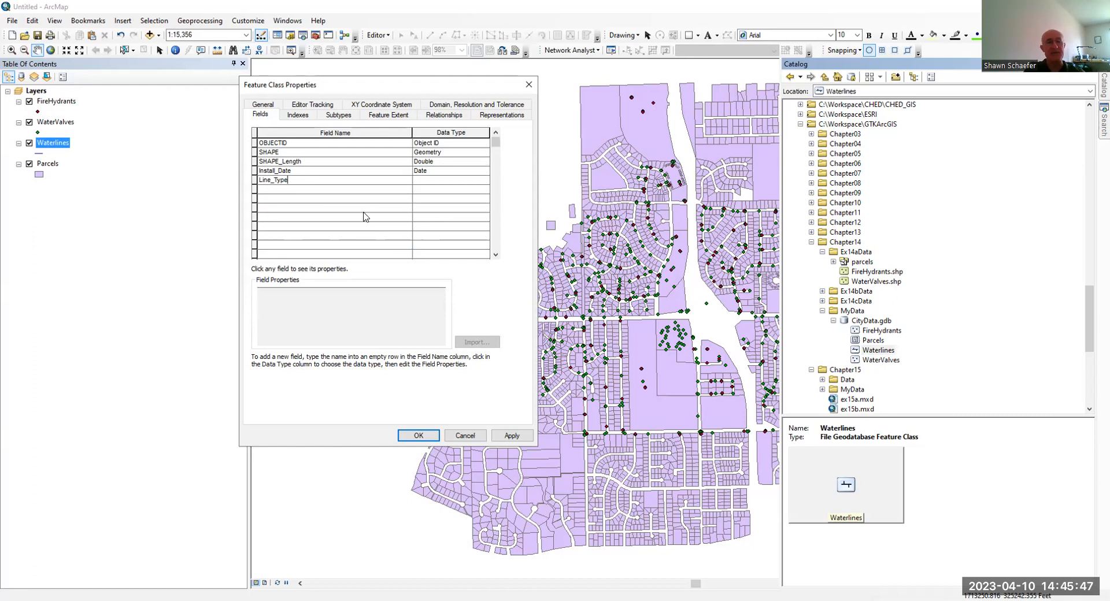
left_click(444, 180)
left_click(444, 181)
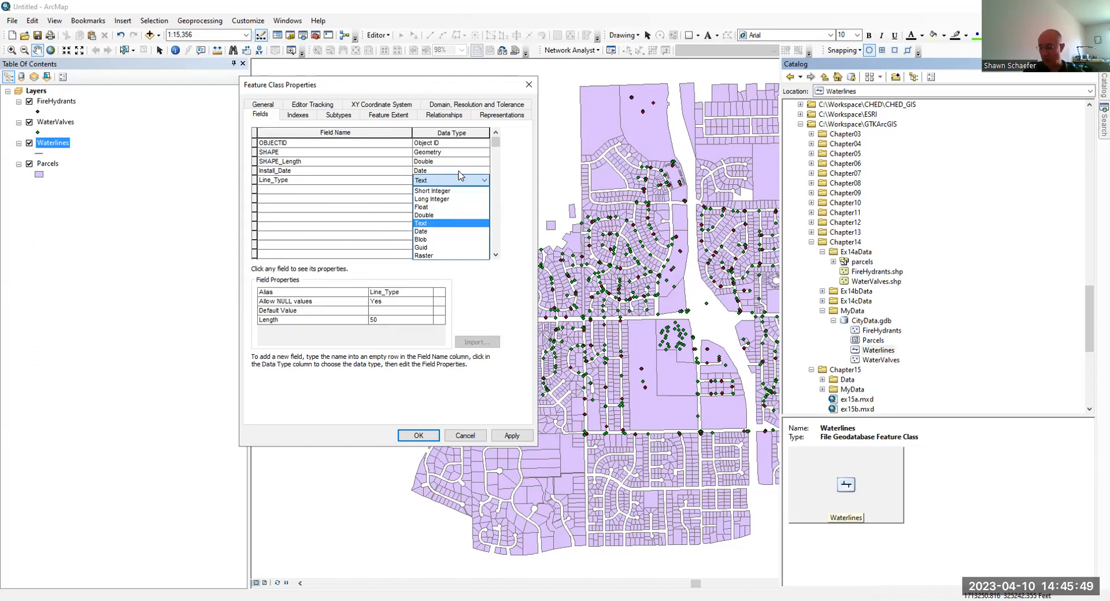
left_click(434, 224)
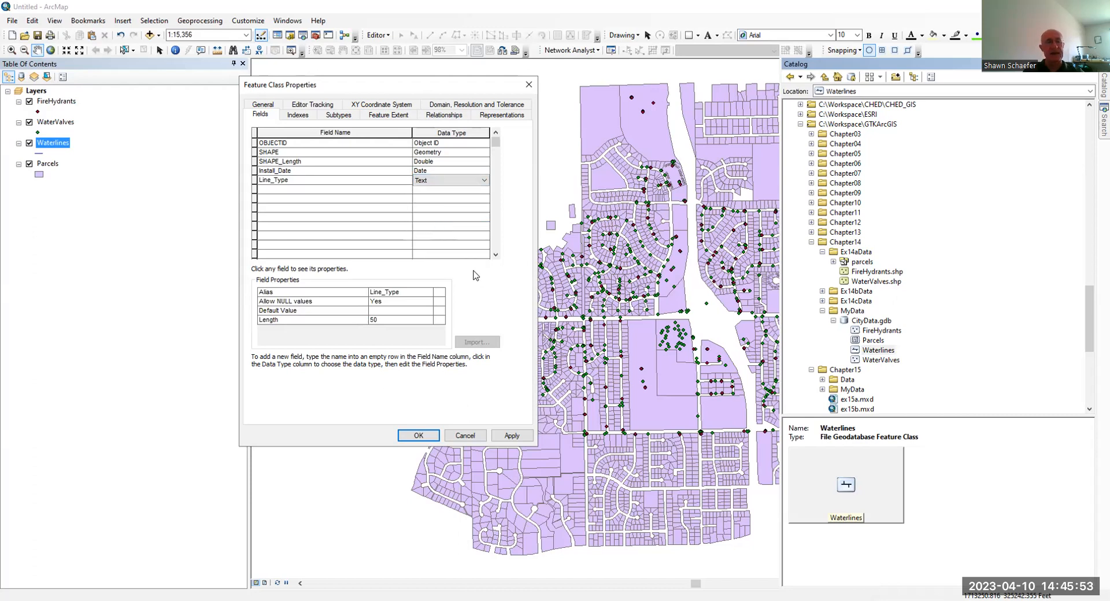
left_click(371, 202)
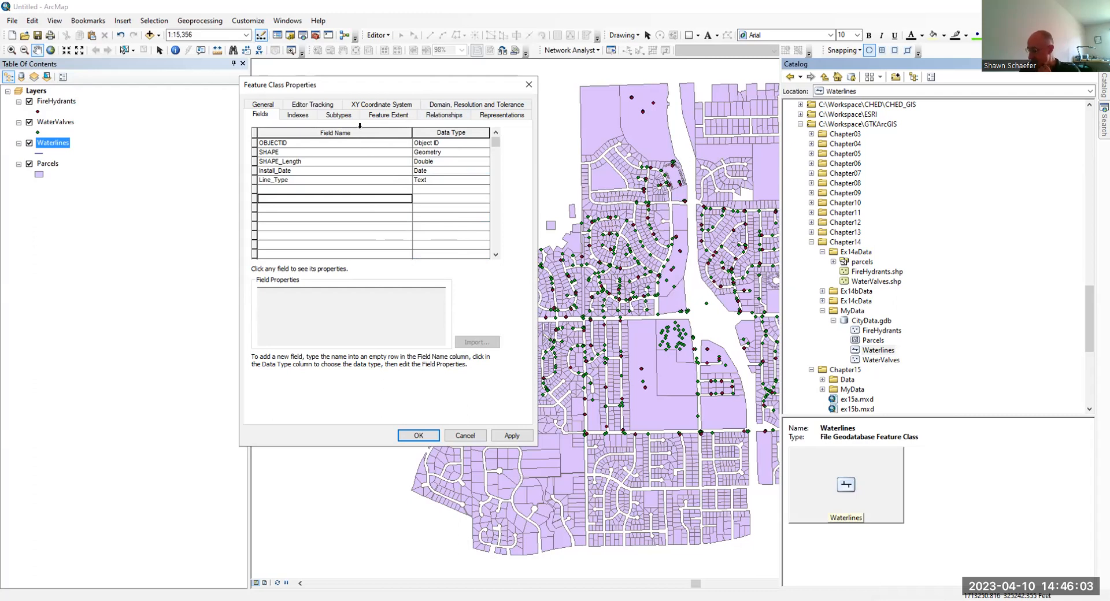
left_click(419, 435)
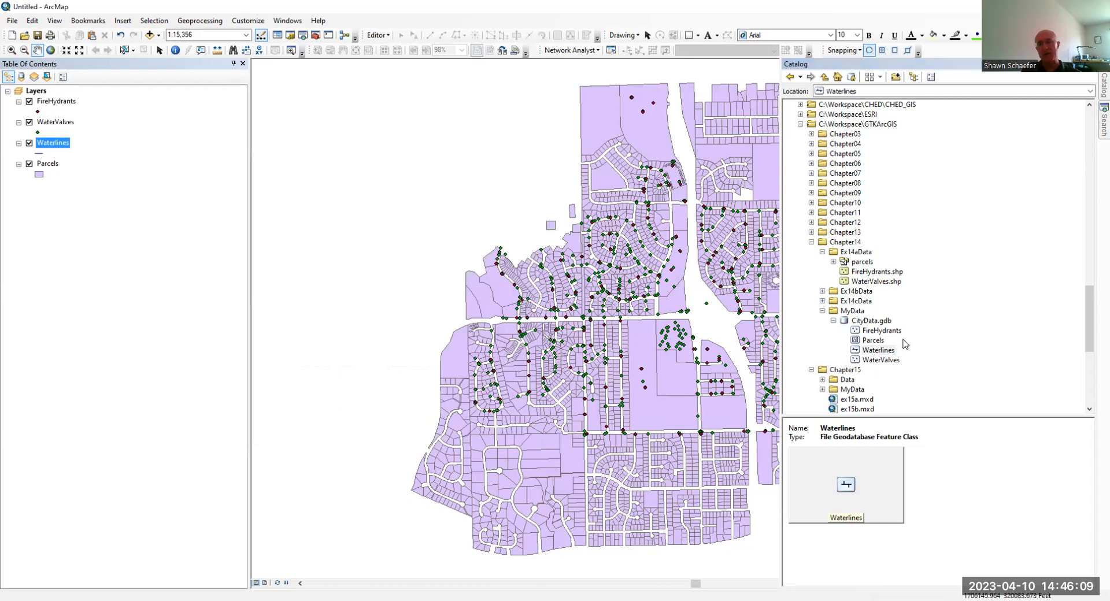
Step: Open the database properties of CityData.gdb and show its domains list
right_click(880, 354)
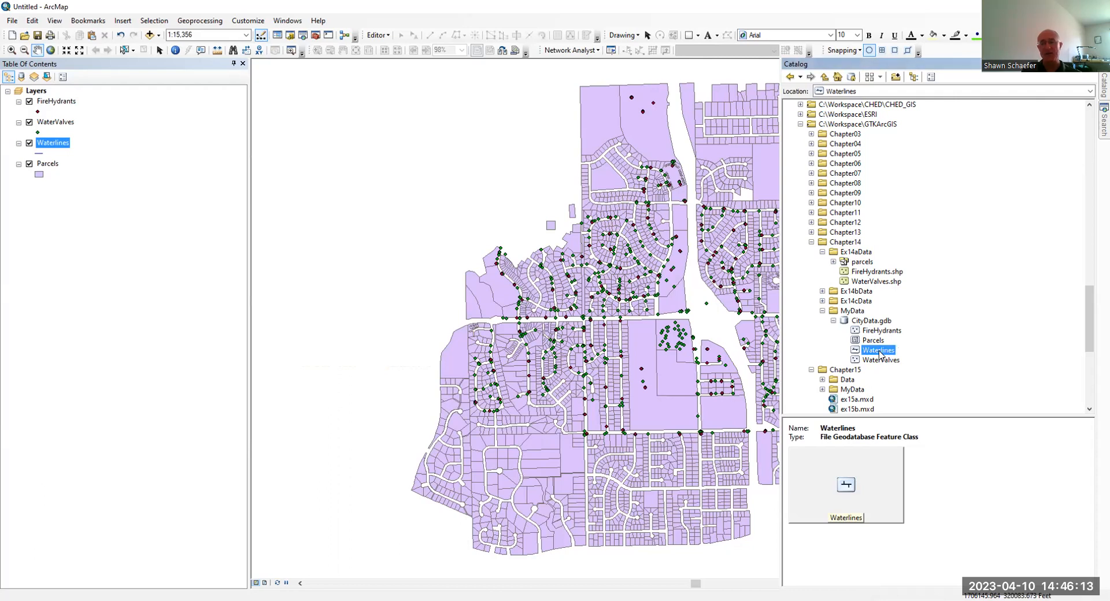
left_click(876, 323)
right_click(875, 323)
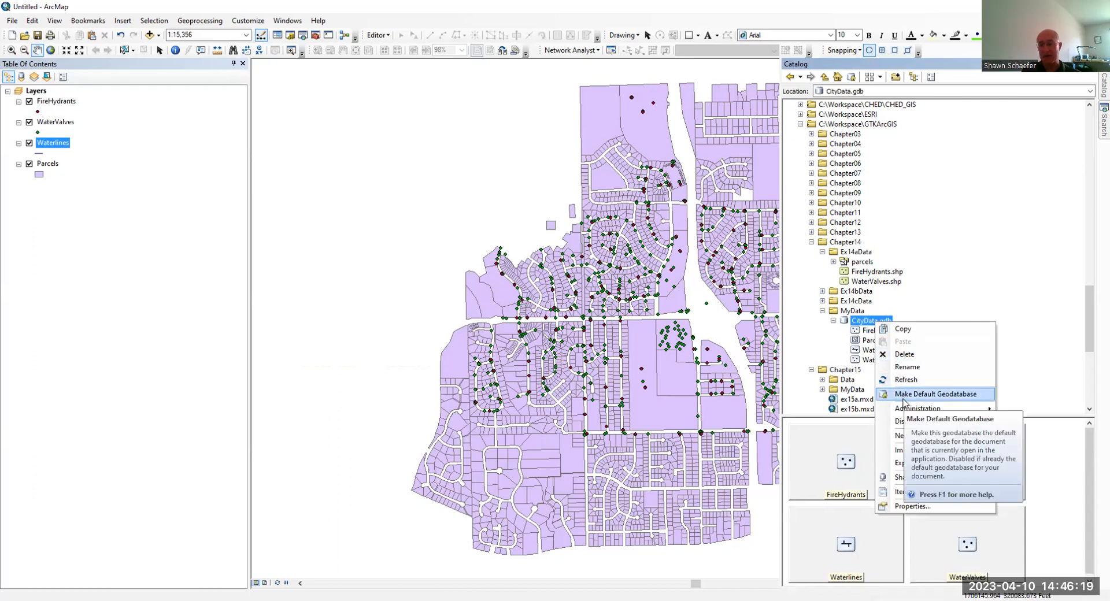
mouse_move(914, 436)
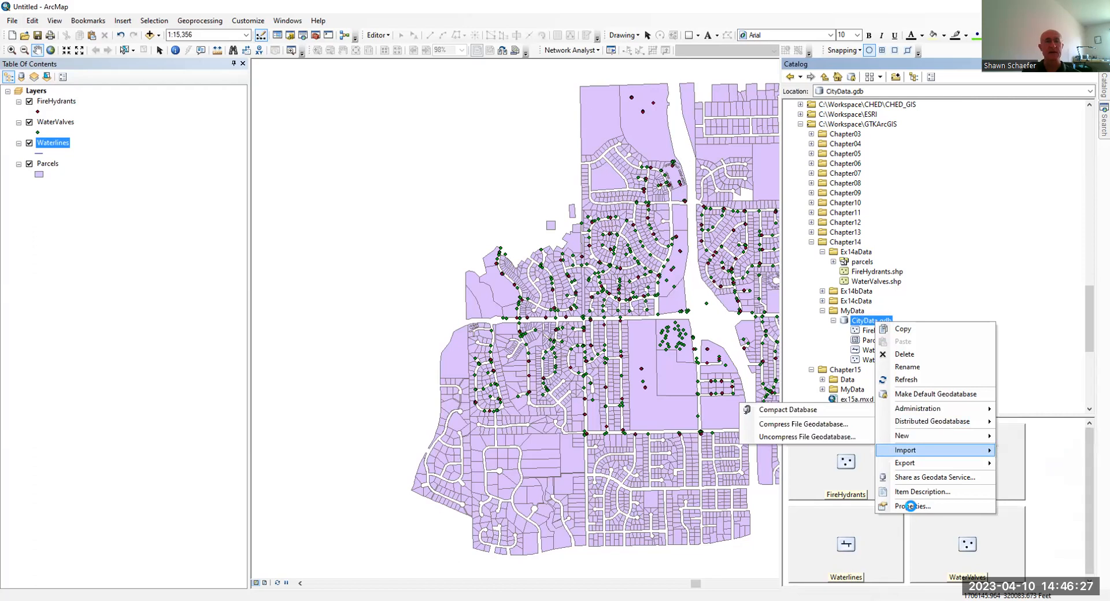
left_click(910, 507)
left_click(438, 153)
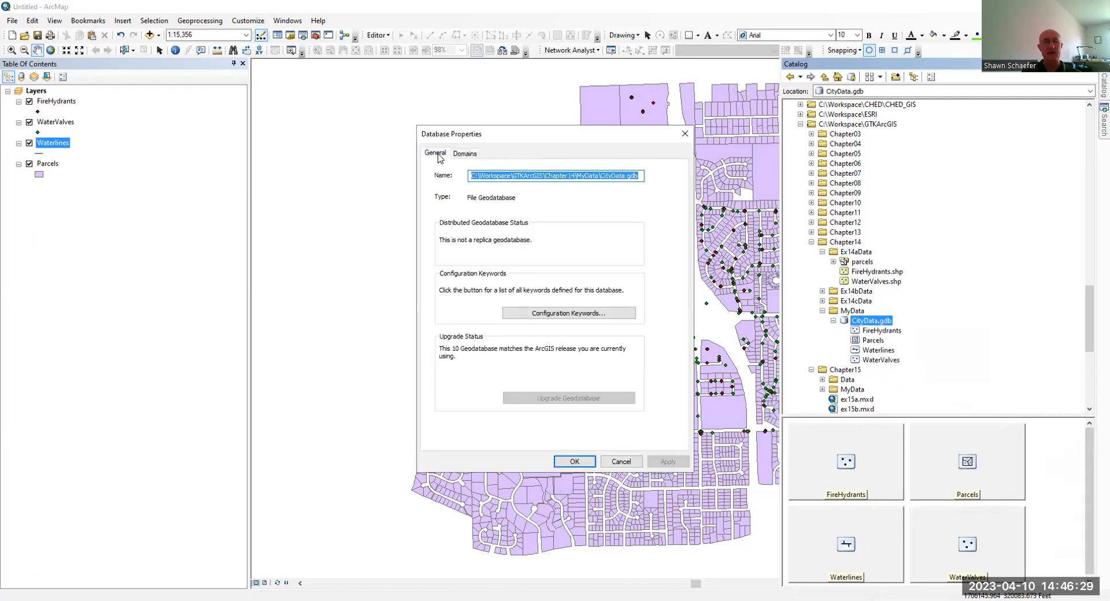
left_click(459, 154)
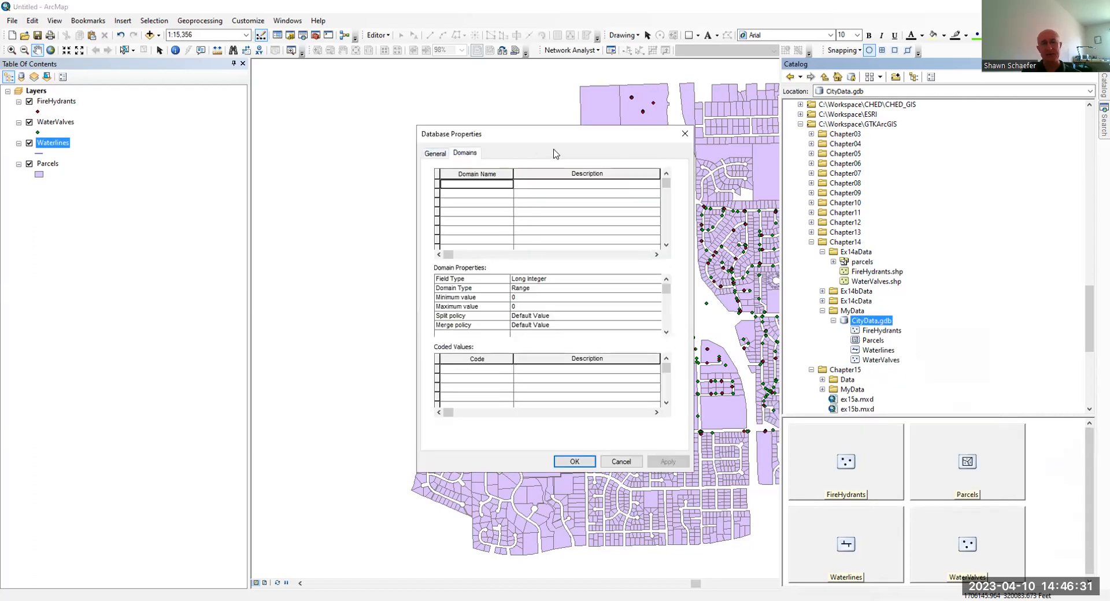
left_click_drag(514, 133, 409, 98)
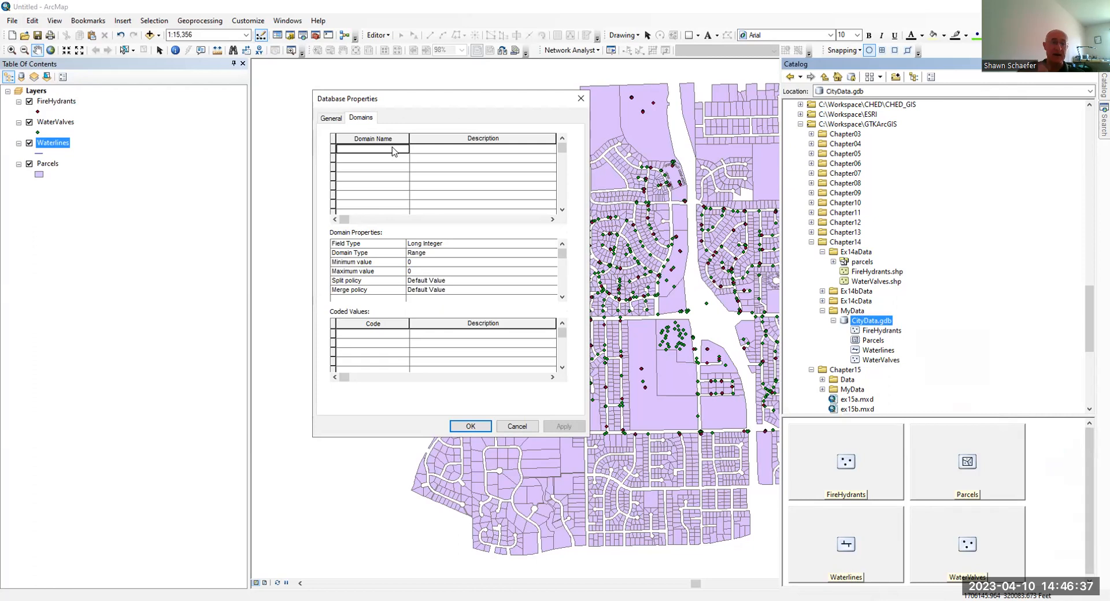
Step: Add a domain named WaterLineTypes with the description "Type of Water Line Installed"
type("terLine")
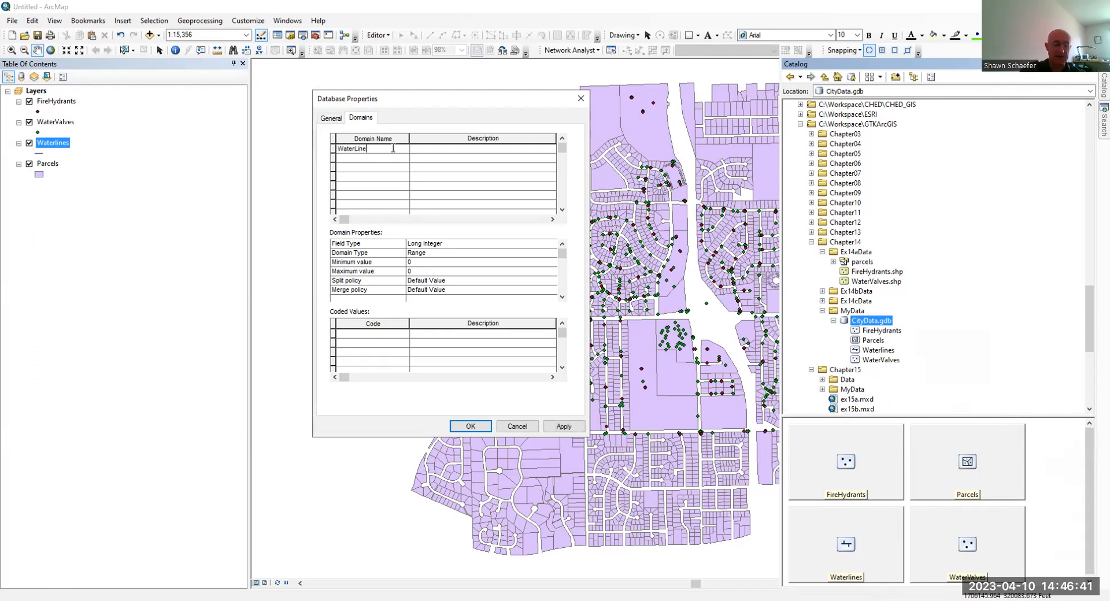
type("Types")
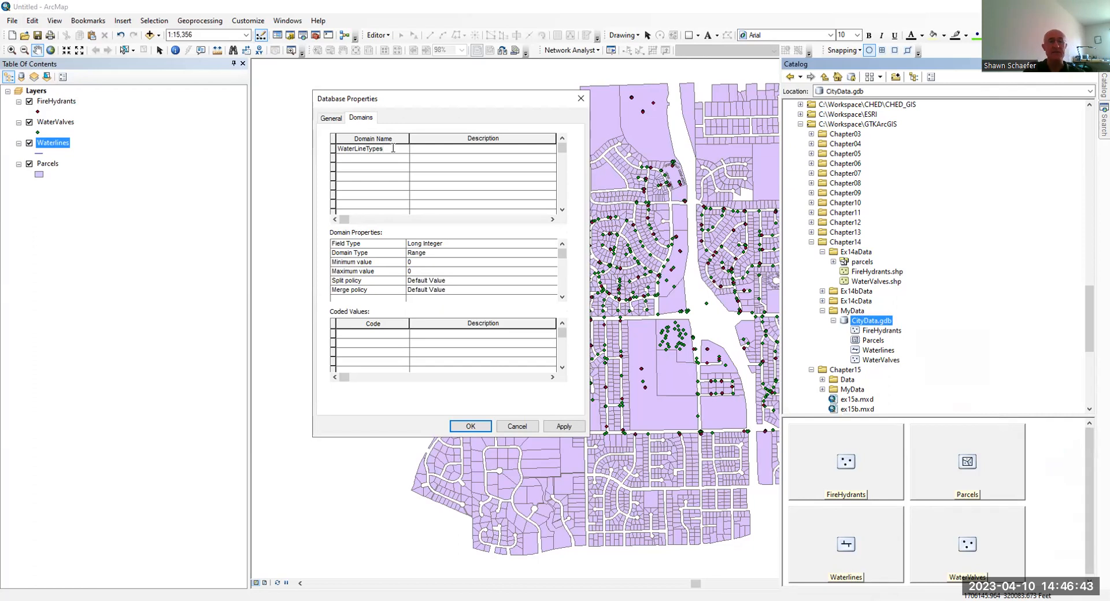
left_click(416, 151)
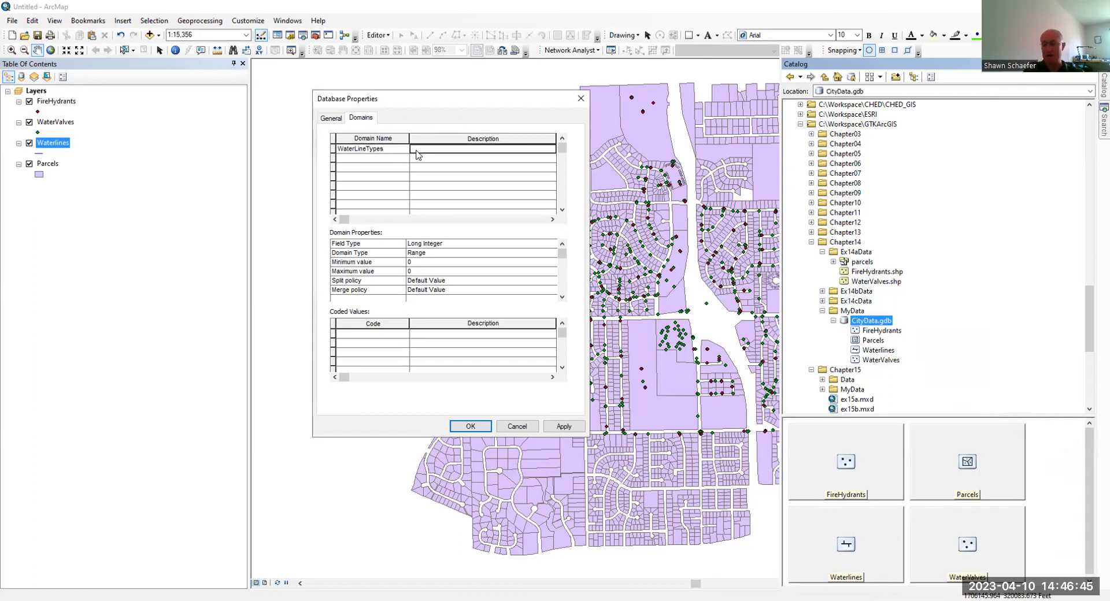
type("Type of Water Line")
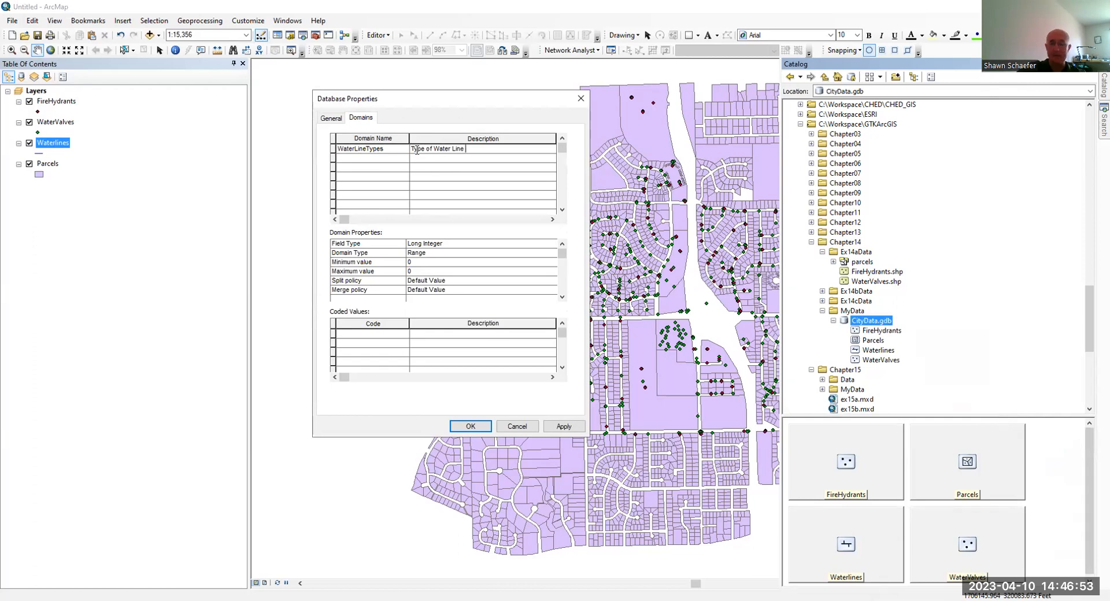
type(" to")
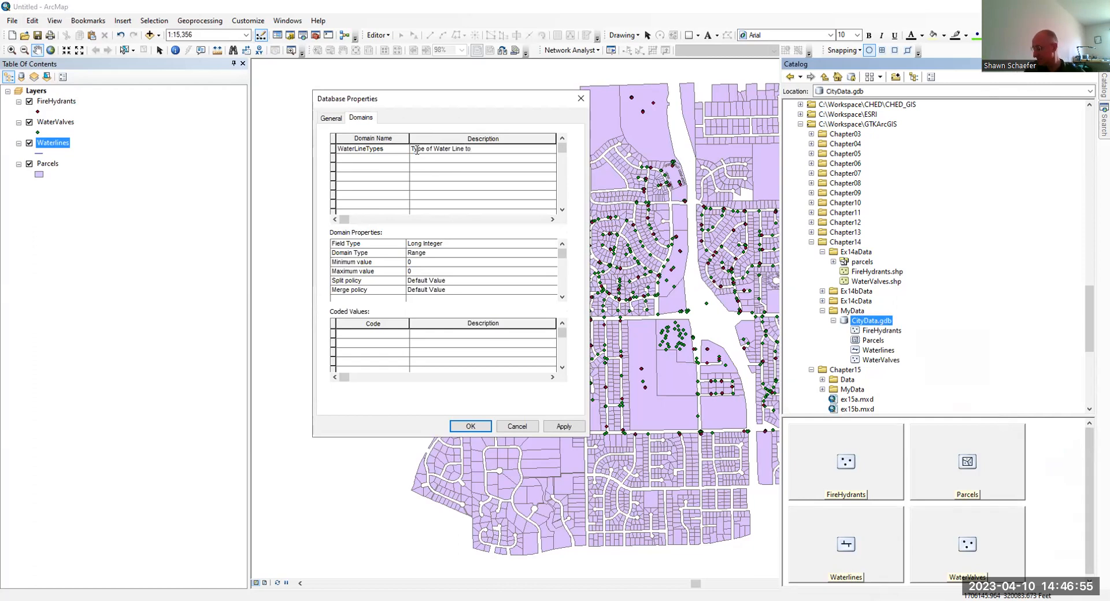
key("BackSpace")
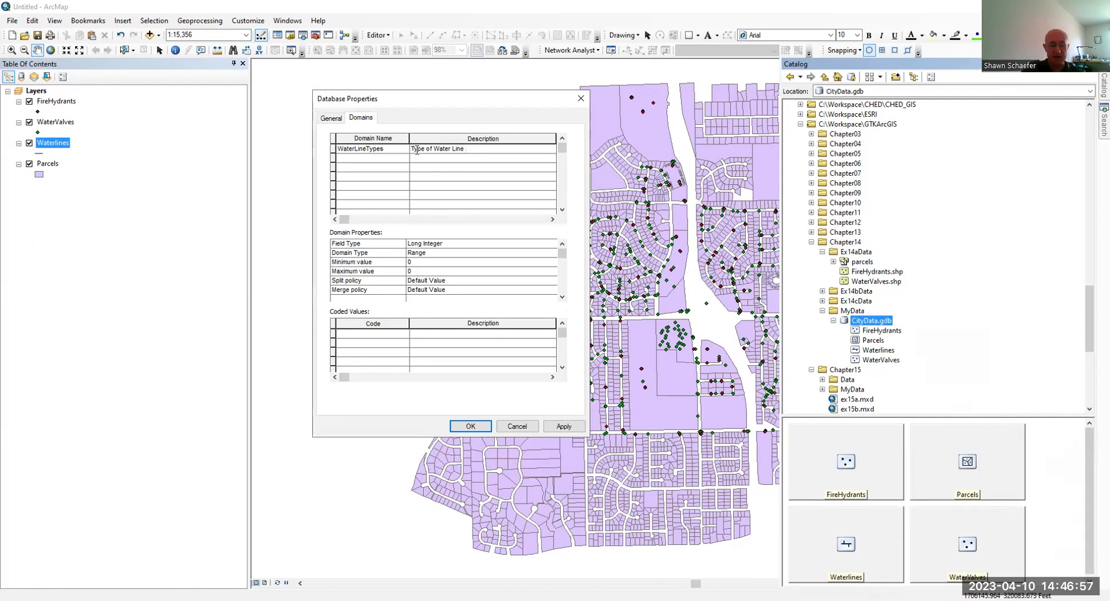
type("Instal")
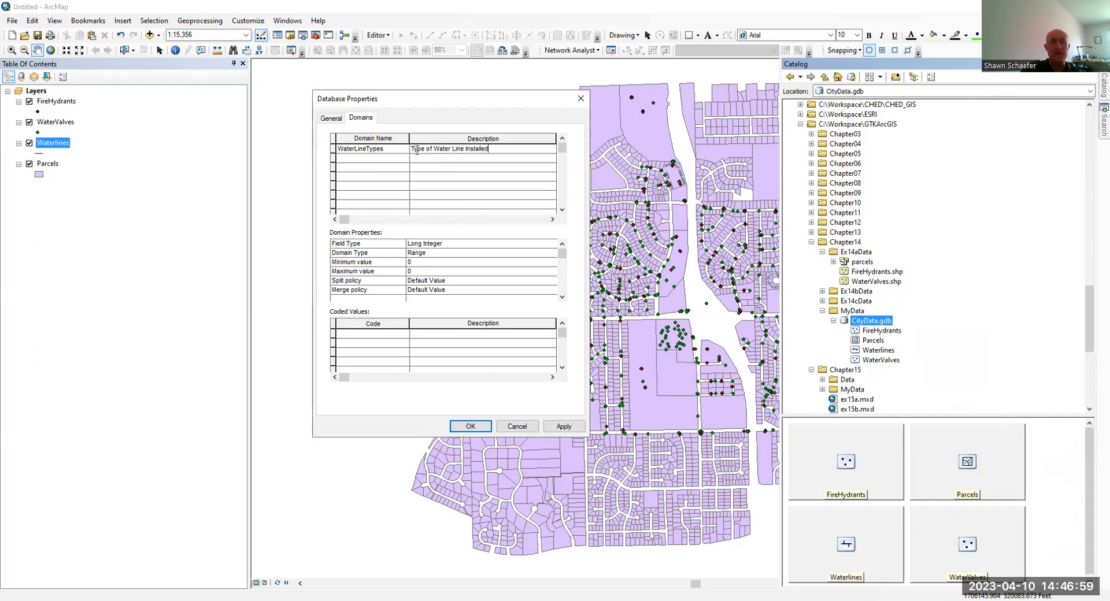
type("led")
left_click(411, 168)
left_click(385, 149)
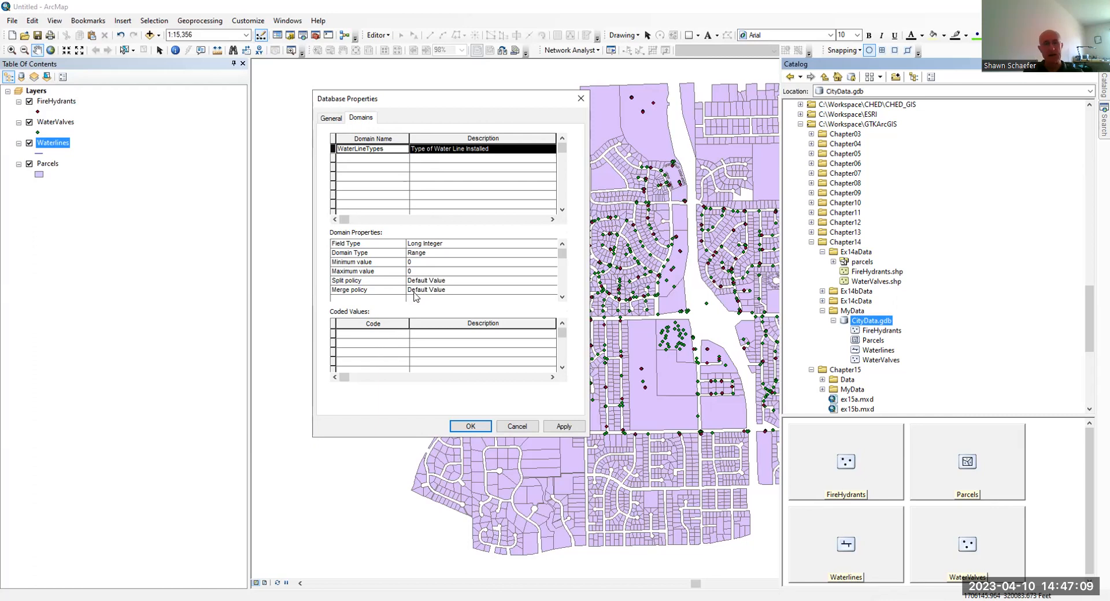
Step: Set the WaterLineTypes domain's field type to Text and its domain type to Coded Values
left_click(515, 245)
left_click(515, 245)
left_click(430, 289)
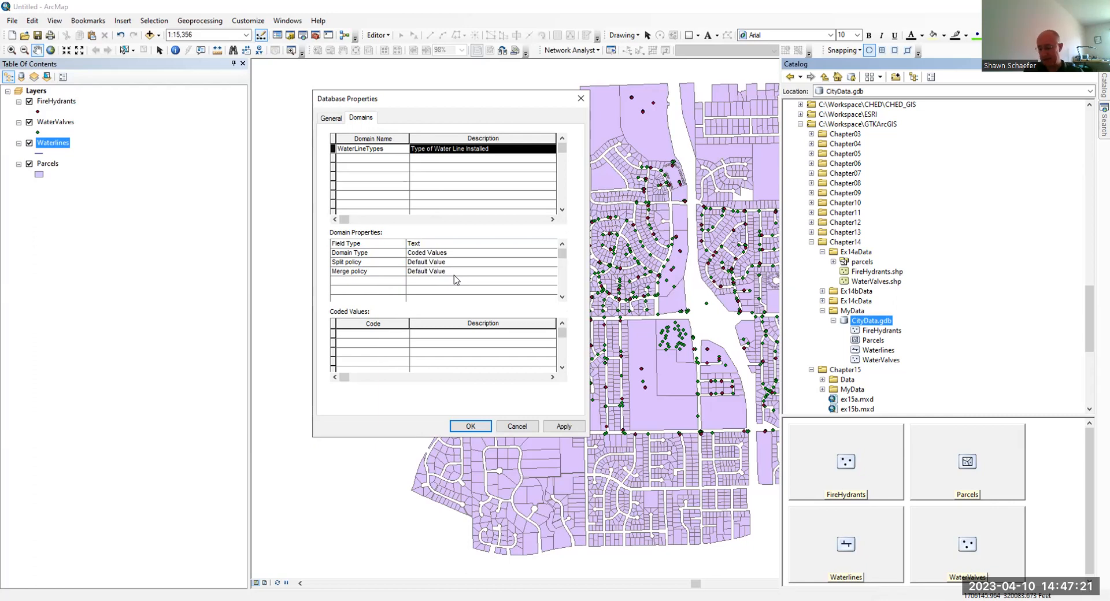
left_click(512, 255)
left_click(512, 254)
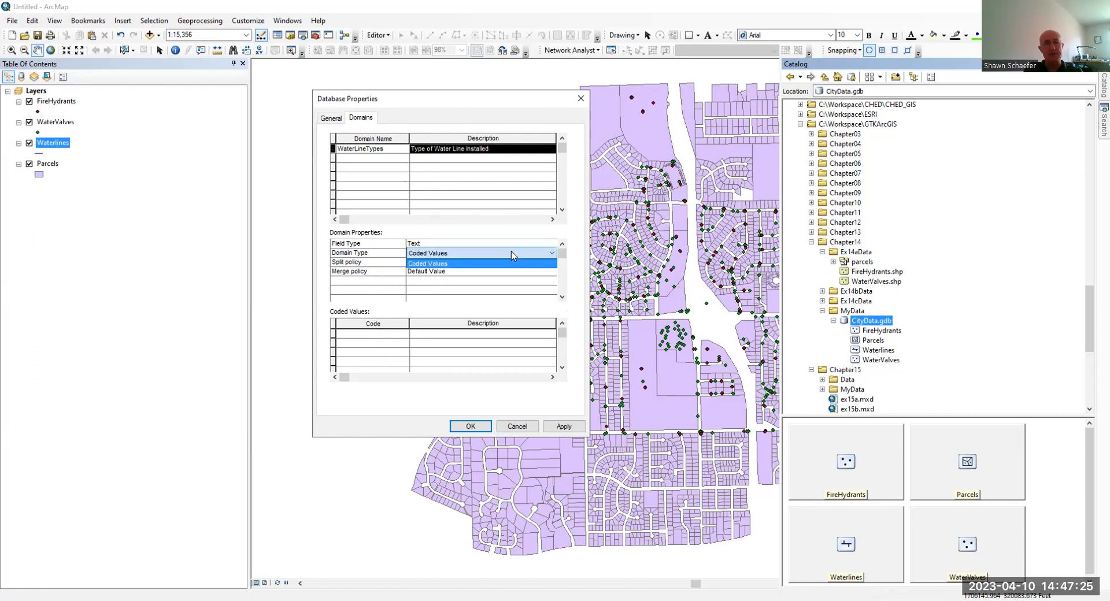
left_click(440, 263)
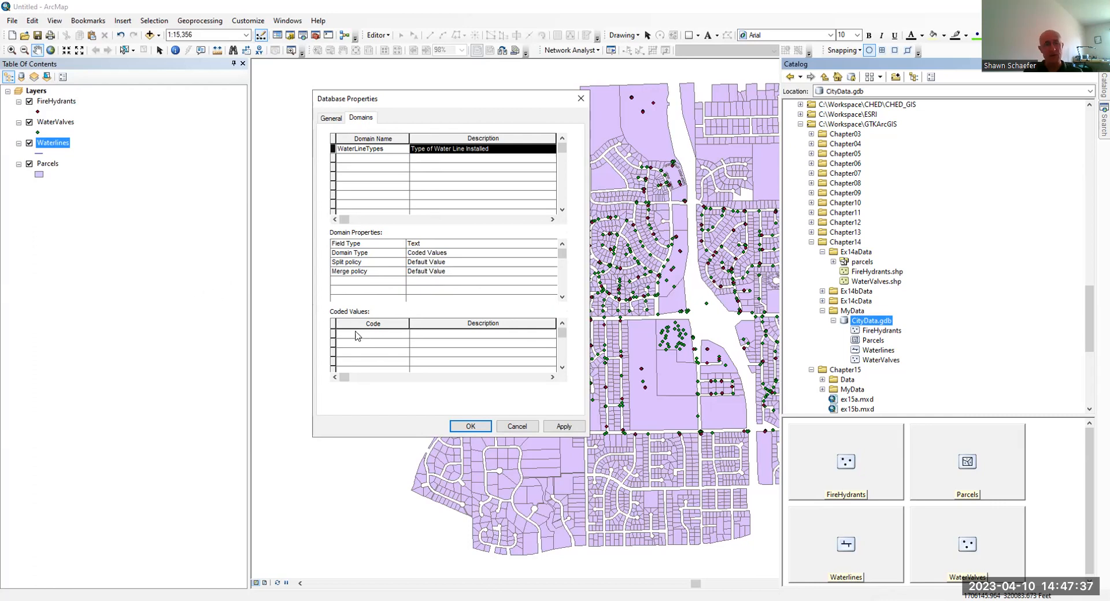
left_click(435, 254)
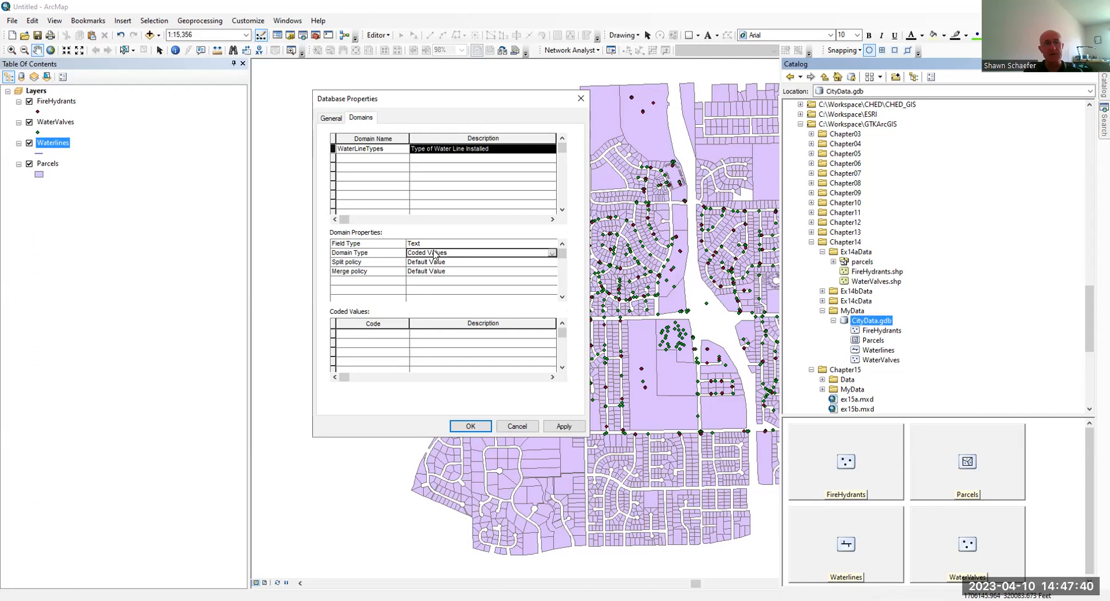
Step: Add the coded values M for Main and HL for Hydrant Lateral to the WaterLineTypes domain
left_click(373, 336)
type("M")
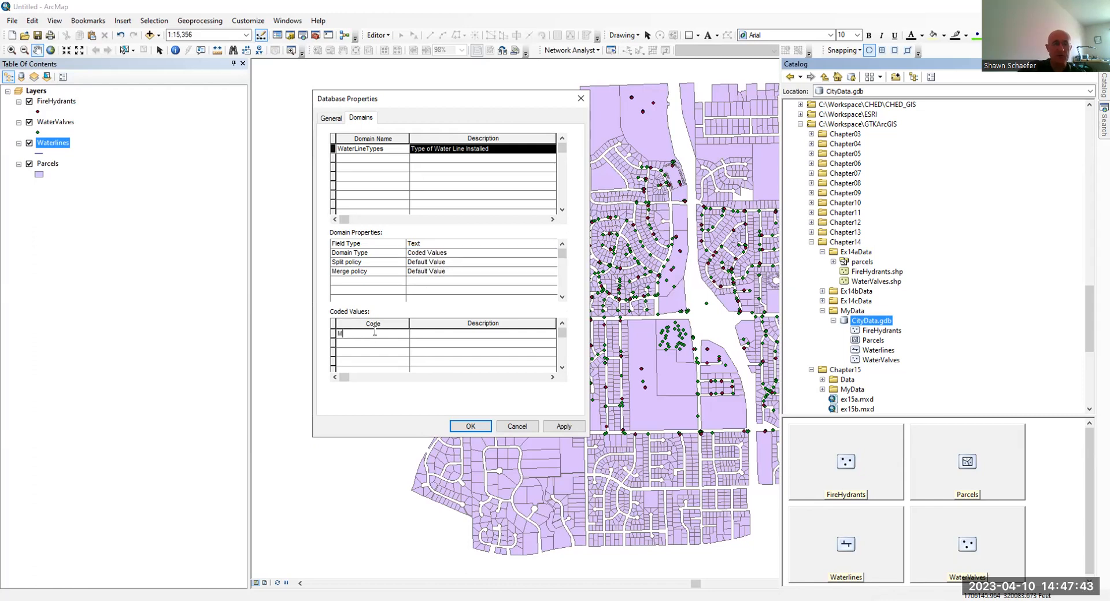
left_click(437, 337)
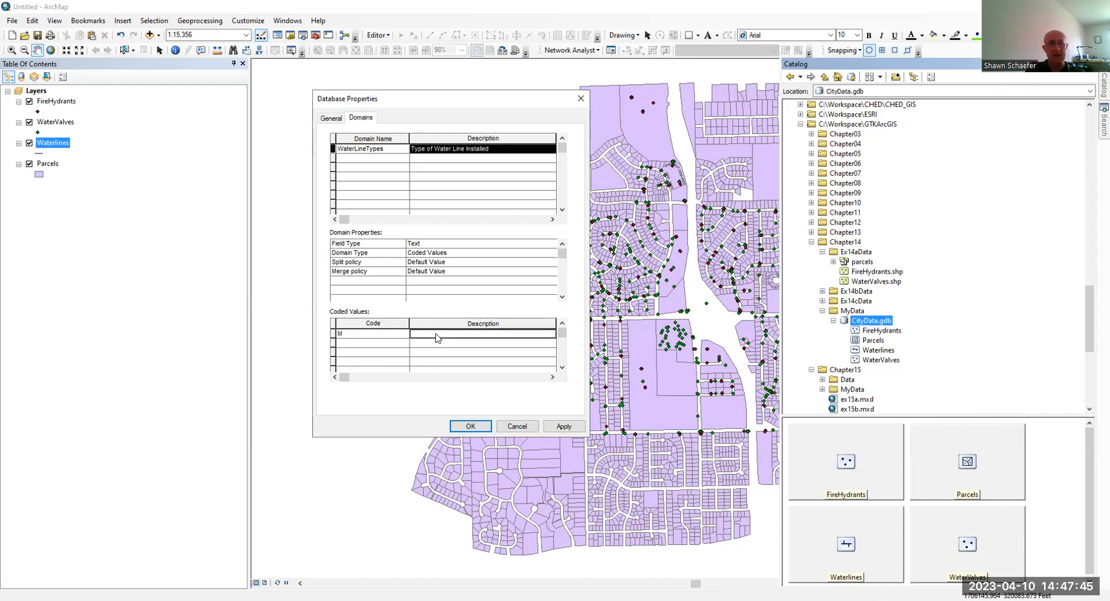
type("Main")
left_click(377, 343)
type("HL")
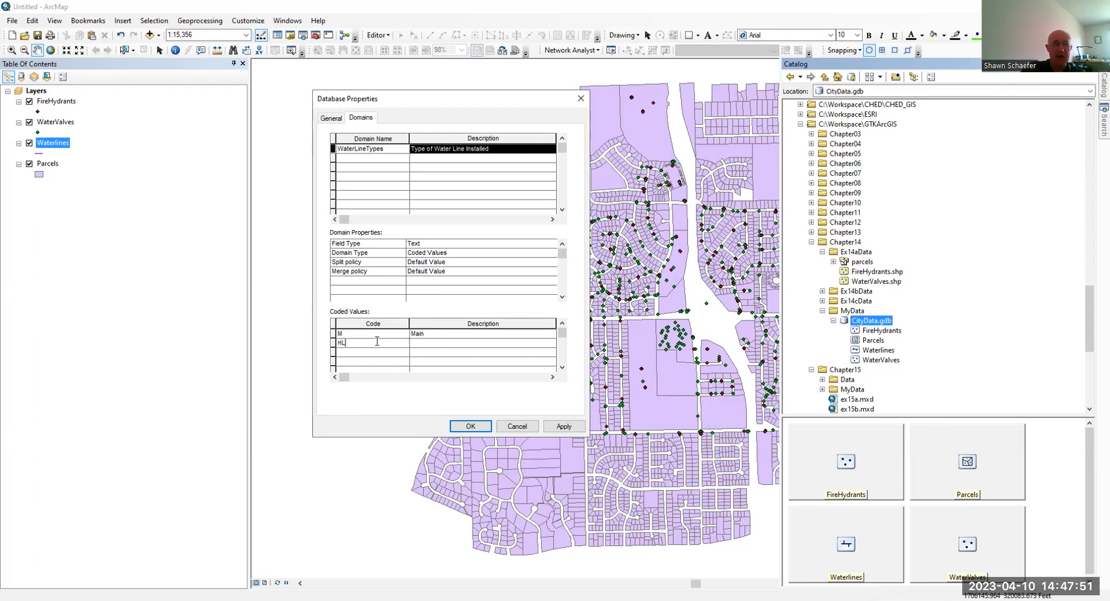
left_click(432, 346)
type("Hydrant Lateral")
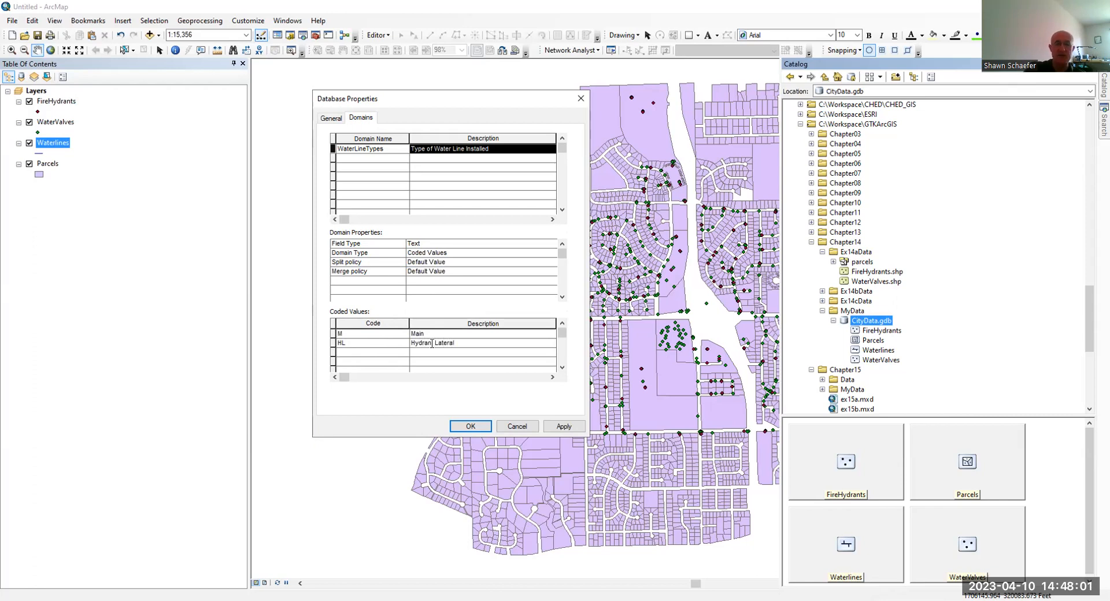
Step: Add the coded value DL with the description Domestic Lateral to the WaterLineTypes domain
left_click(367, 353)
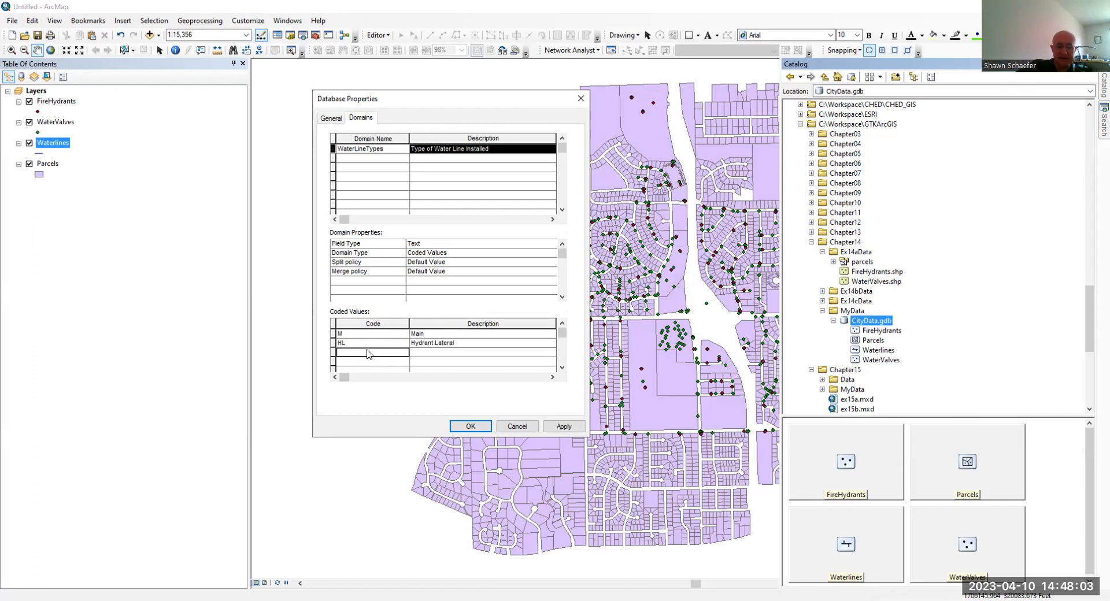
type("DL")
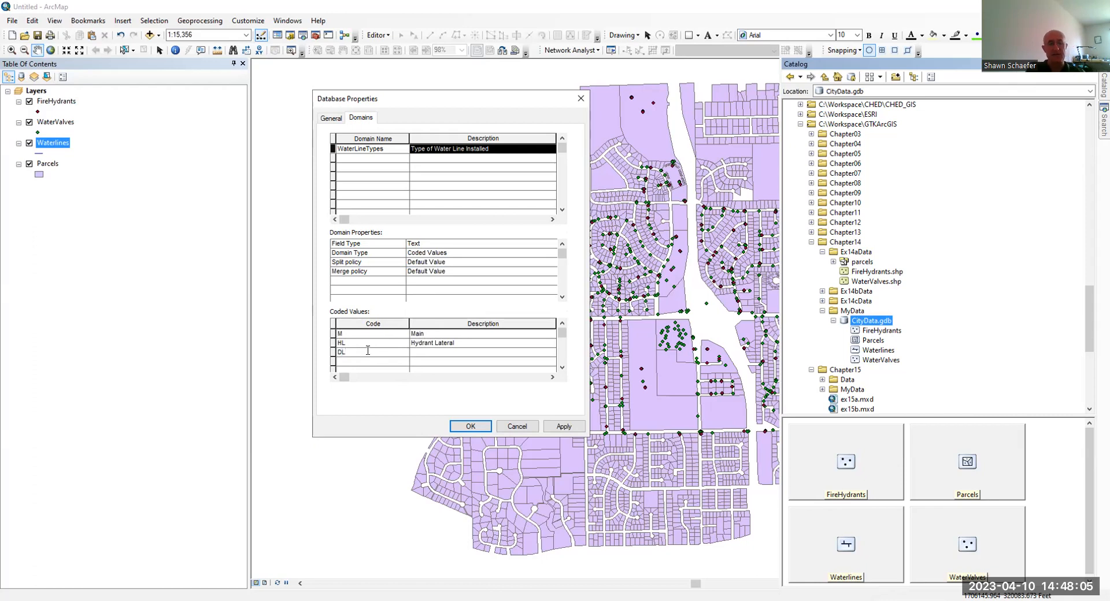
left_click(420, 351)
type("Domestic")
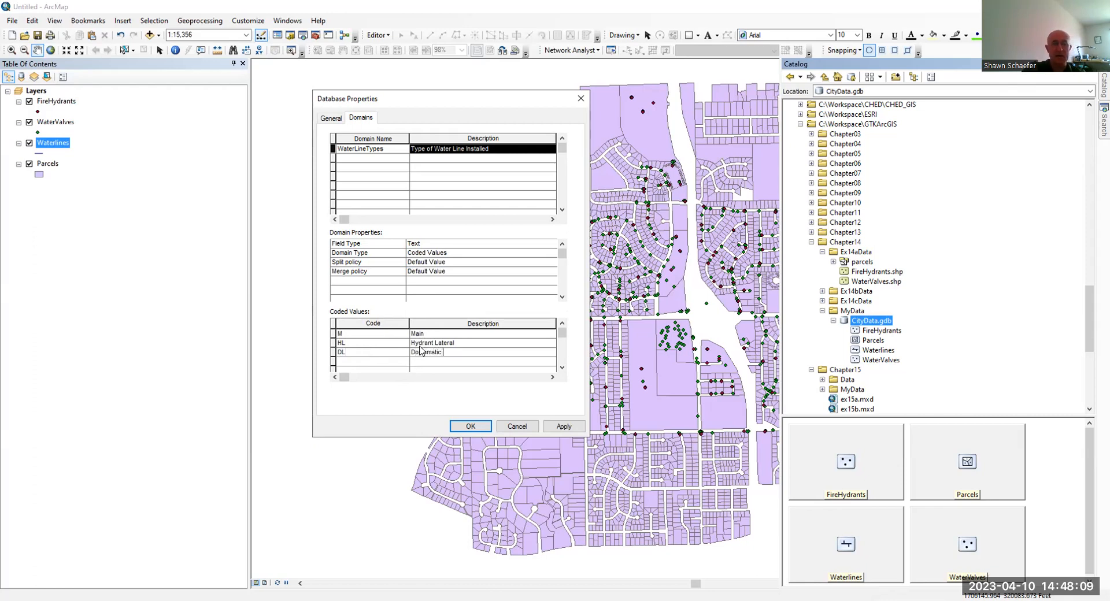
key("BackSpace")
key("BackSpace")
key("BackSpace")
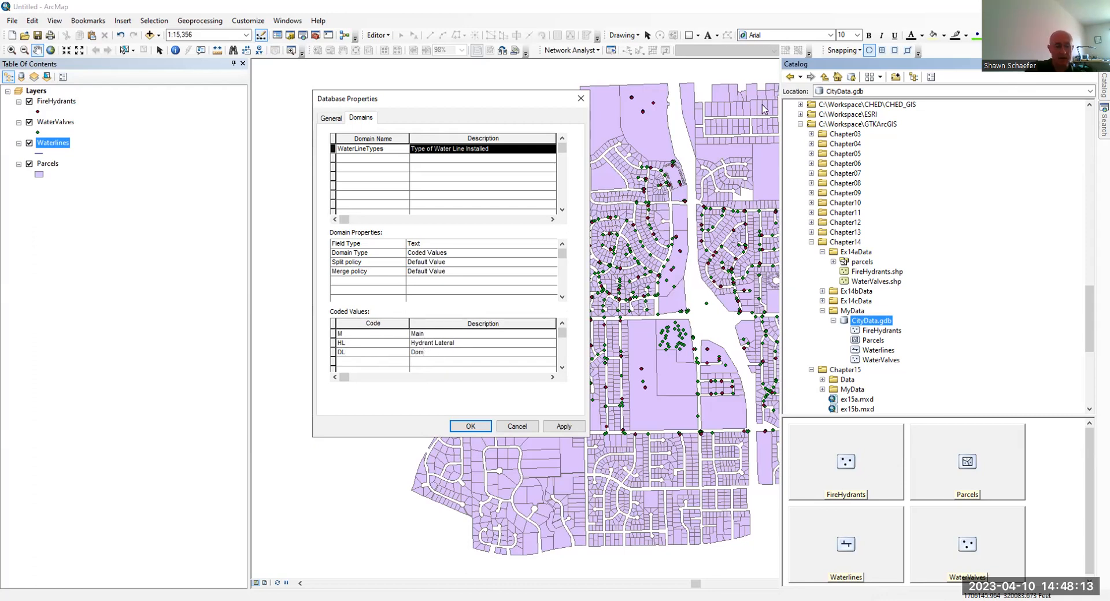
type("tic Lateral")
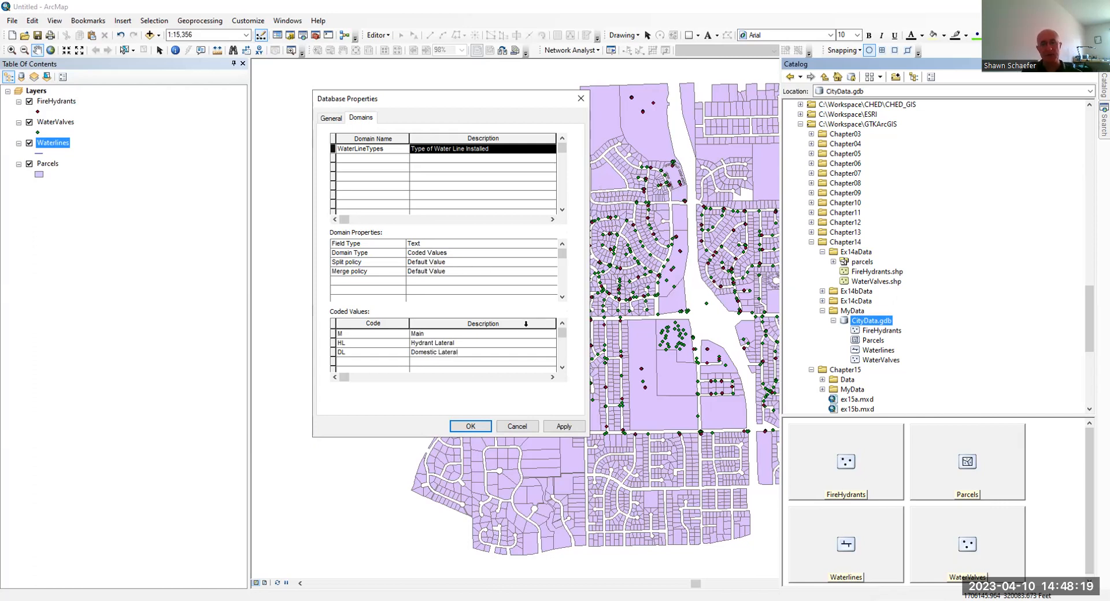
left_click(485, 344)
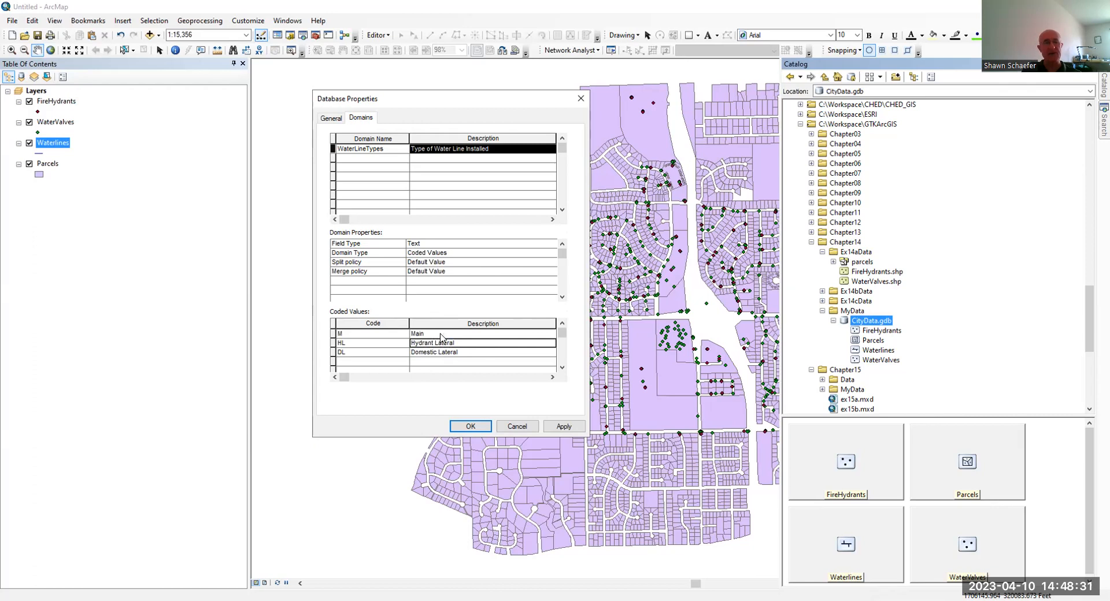
Step: Check the domain type and merge policy options of WaterLineTypes, and save the domain to the geodatabase
left_click(493, 254)
left_click(498, 255)
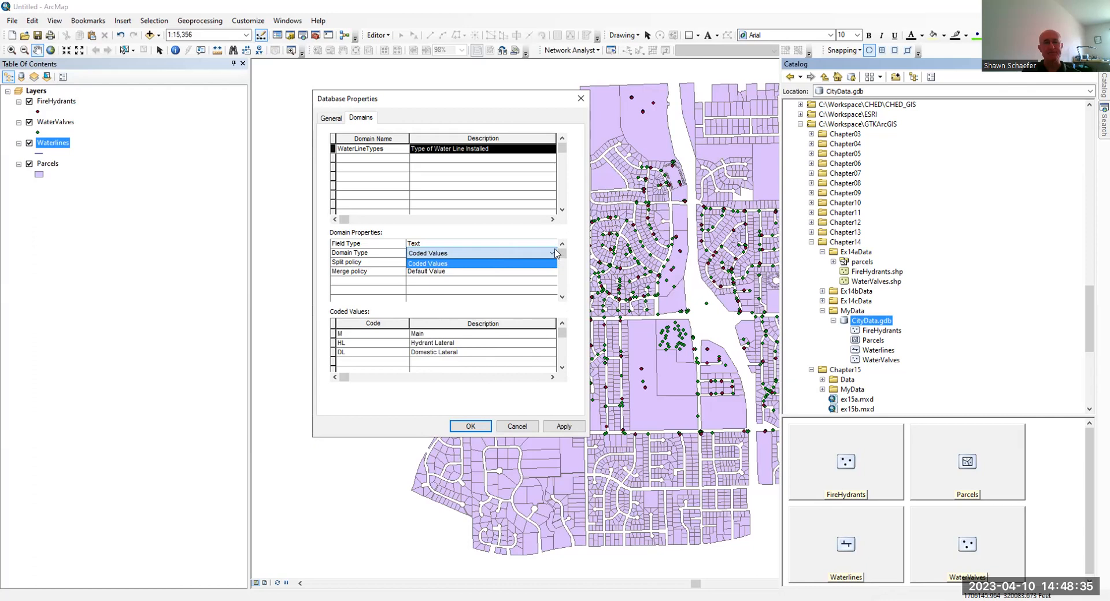
left_click(554, 255)
left_click(495, 255)
left_click(490, 271)
left_click(490, 272)
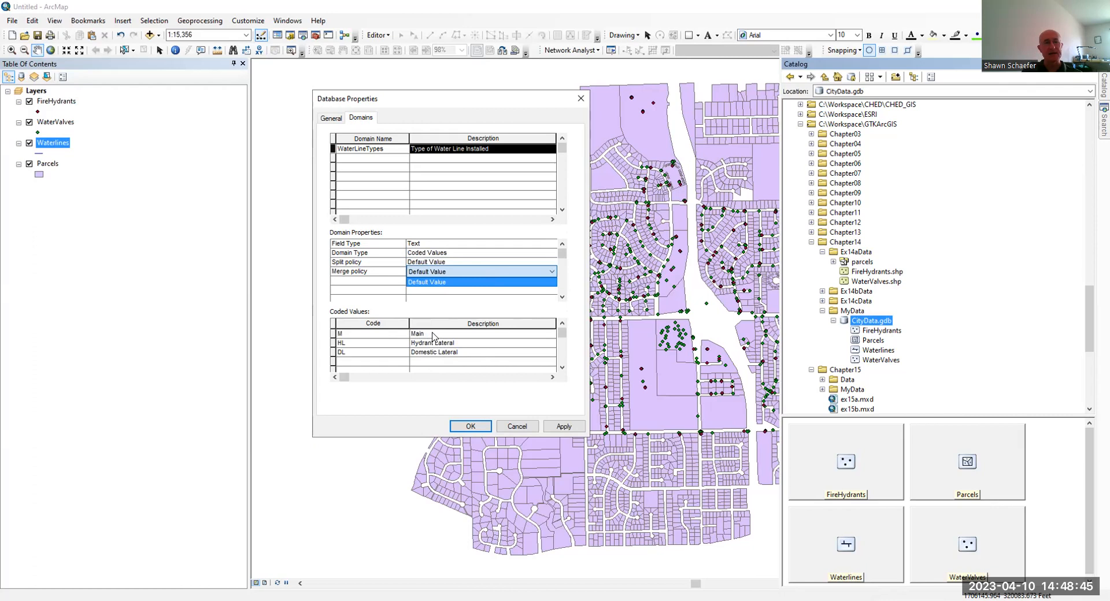
left_click(371, 331)
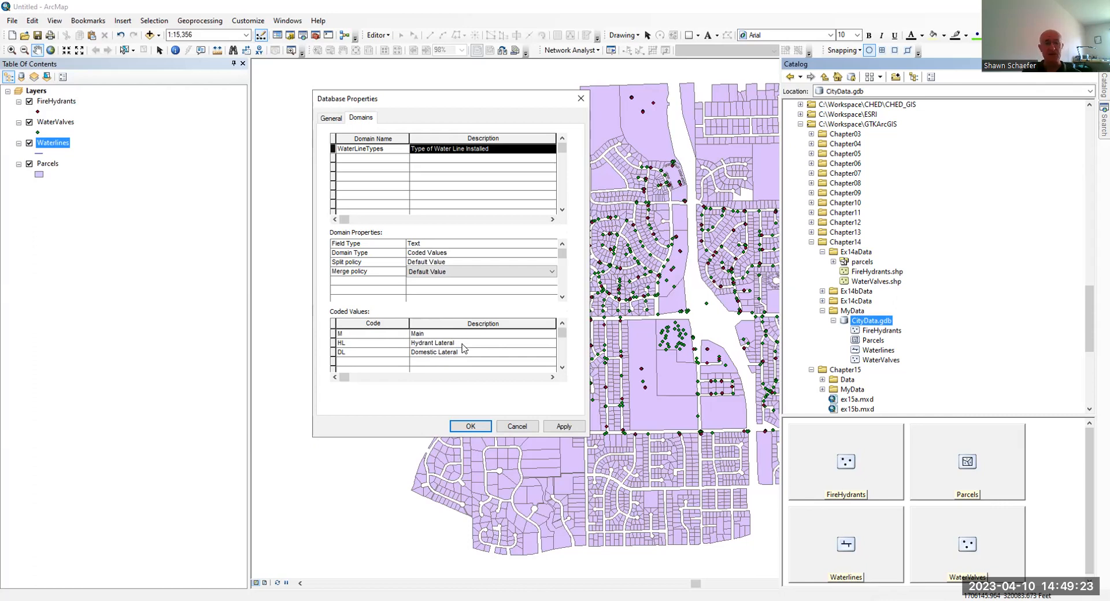
left_click(470, 426)
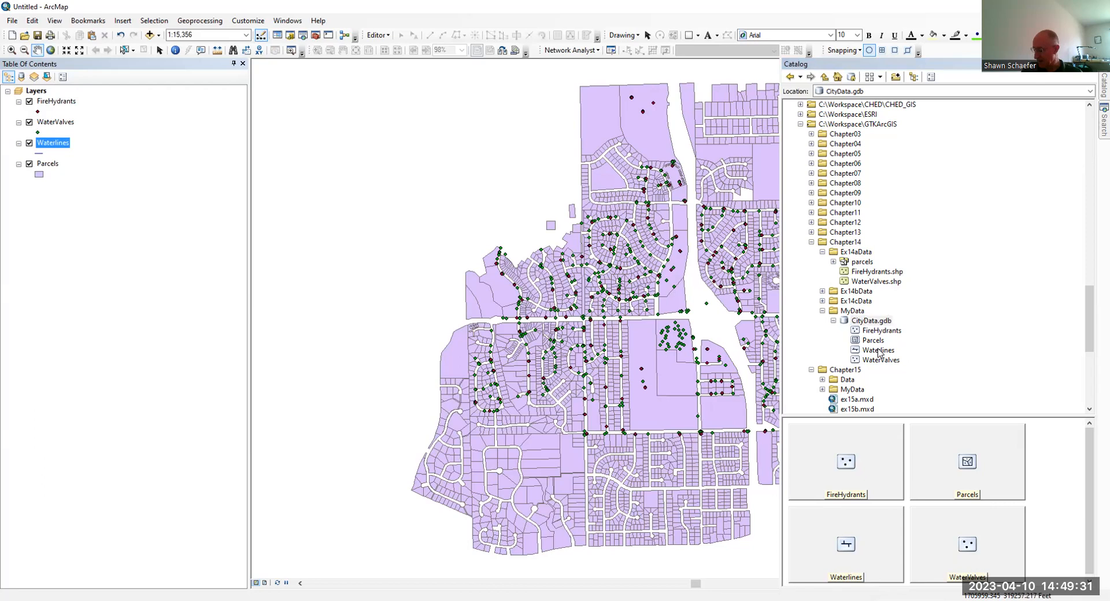
Step: Open the properties of the Waterlines feature class in CityData.gdb at its field list
left_click(879, 351)
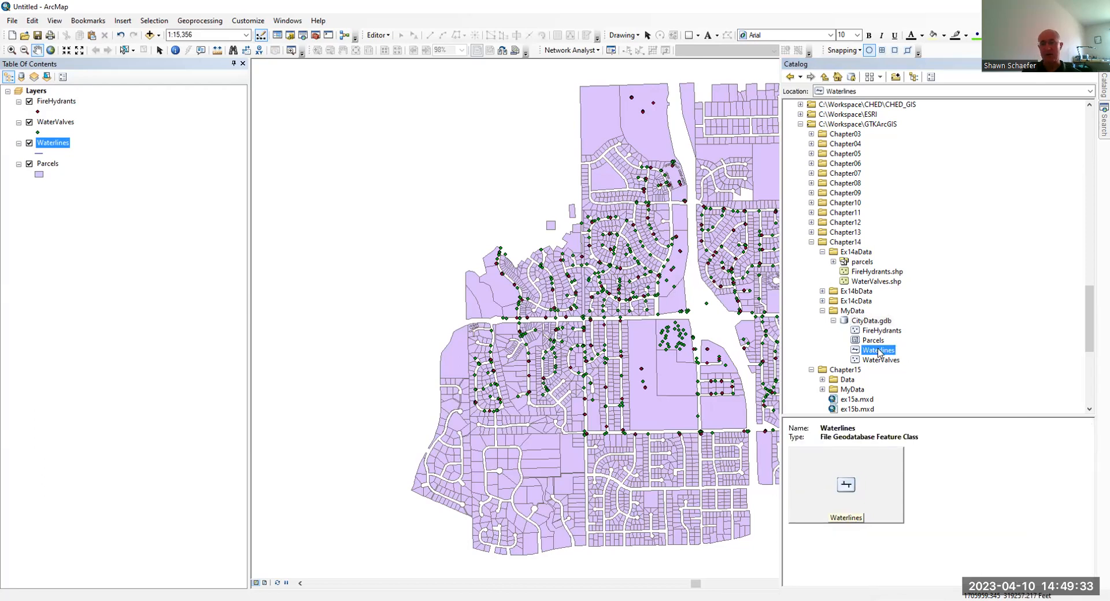
right_click(879, 352)
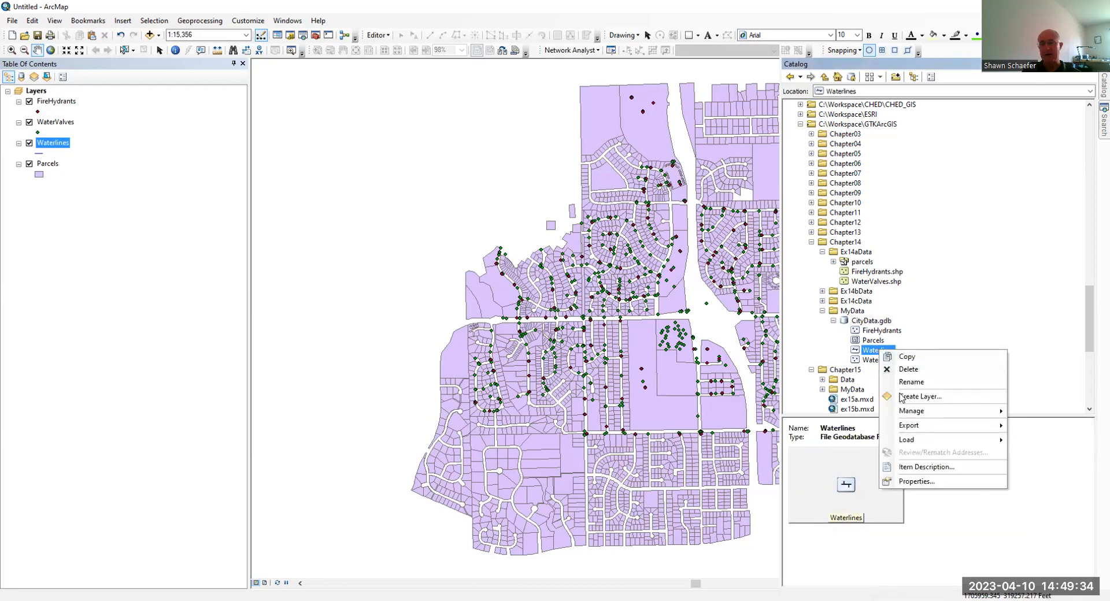
left_click(920, 481)
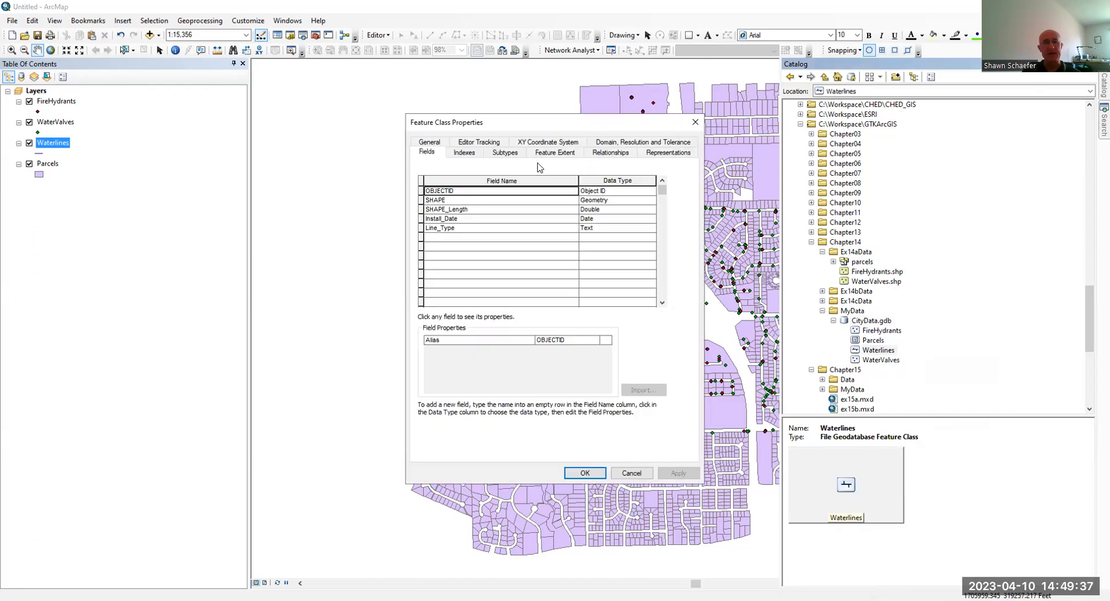
Step: Assign the WaterLineTypes domain to the Line_Type field of Waterlines, set its default value to M, and save the feature class properties
left_click(531, 228)
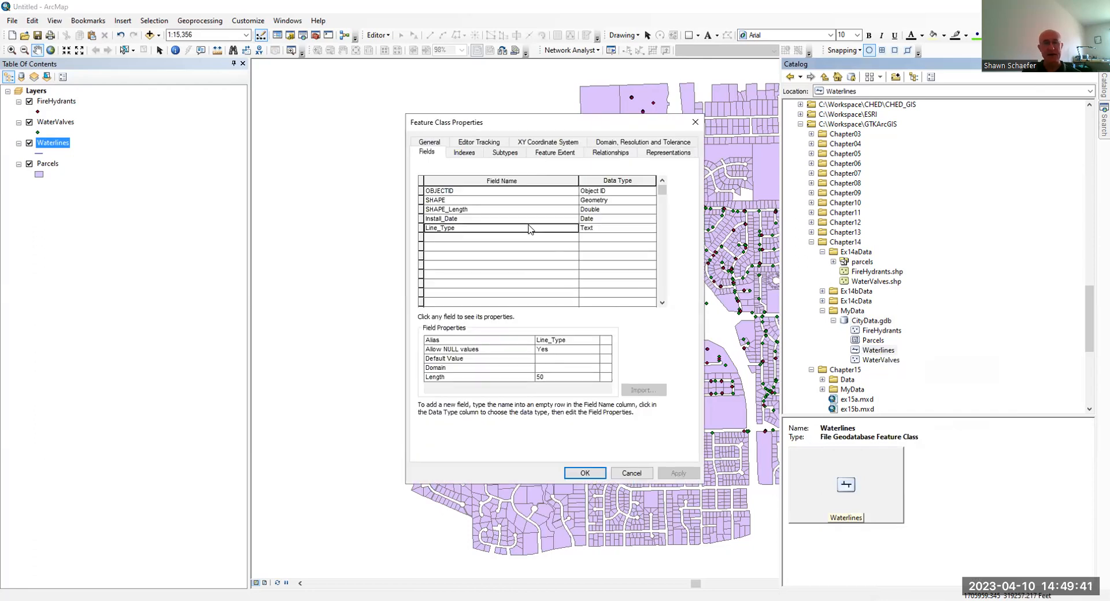
left_click(557, 370)
left_click(557, 371)
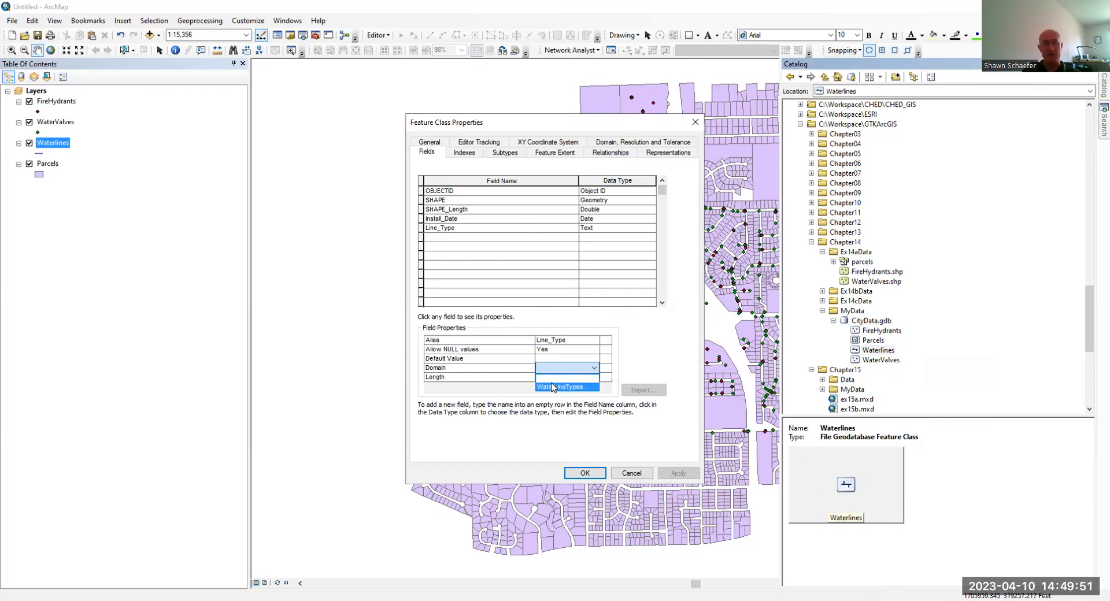
left_click(553, 387)
left_click(562, 359)
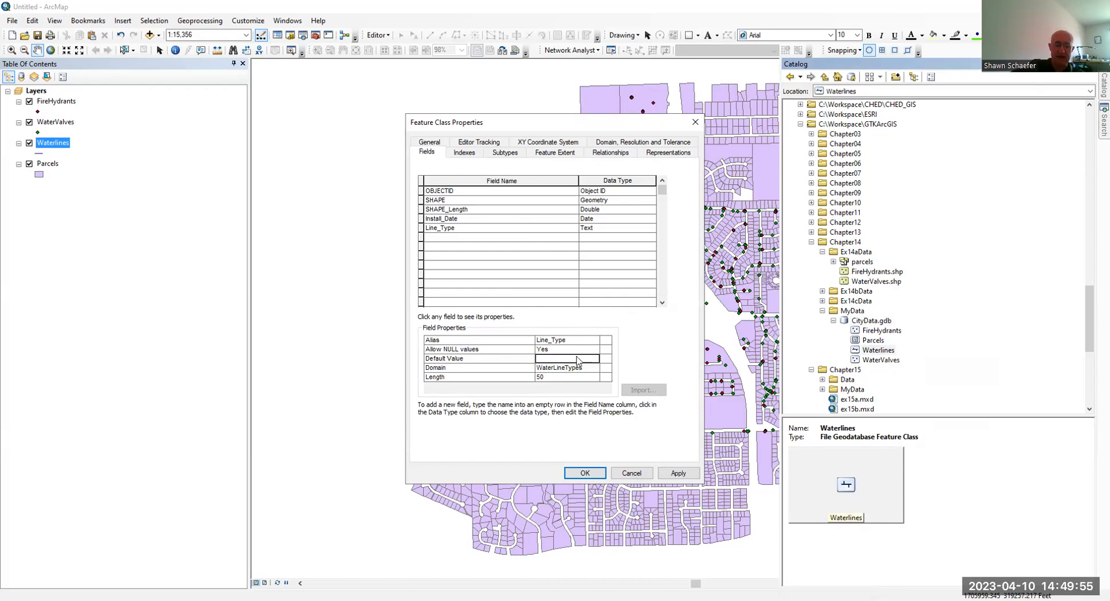
type("M")
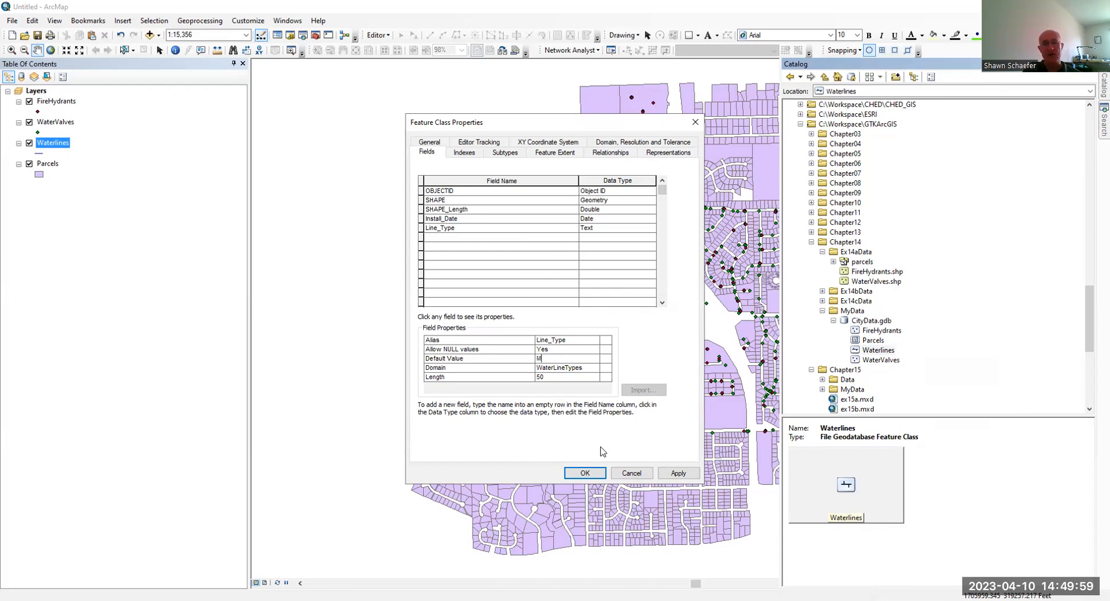
left_click(587, 473)
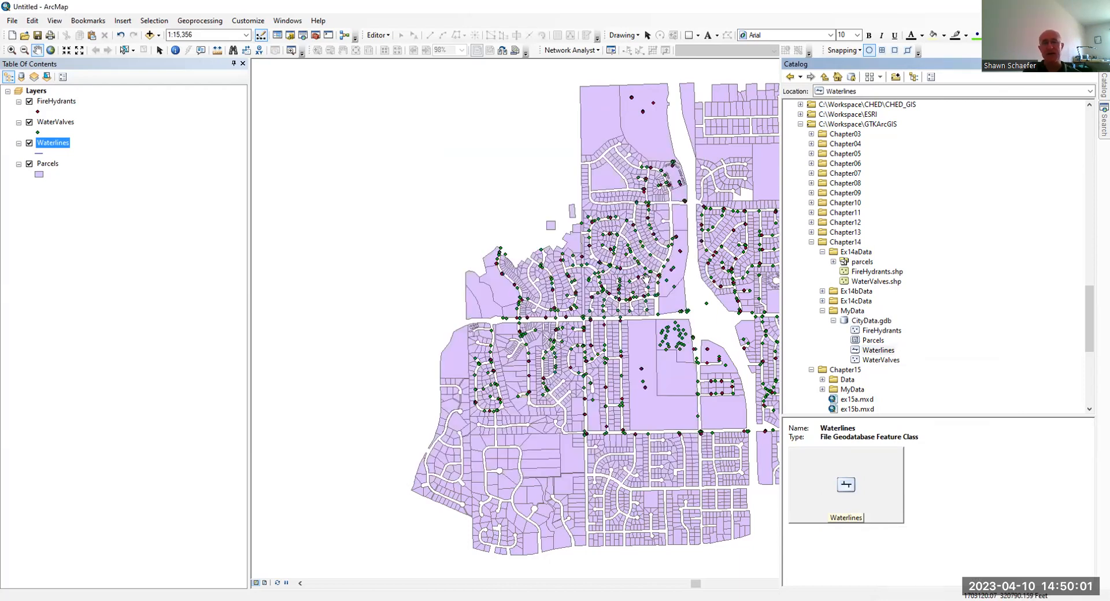
left_click(662, 204)
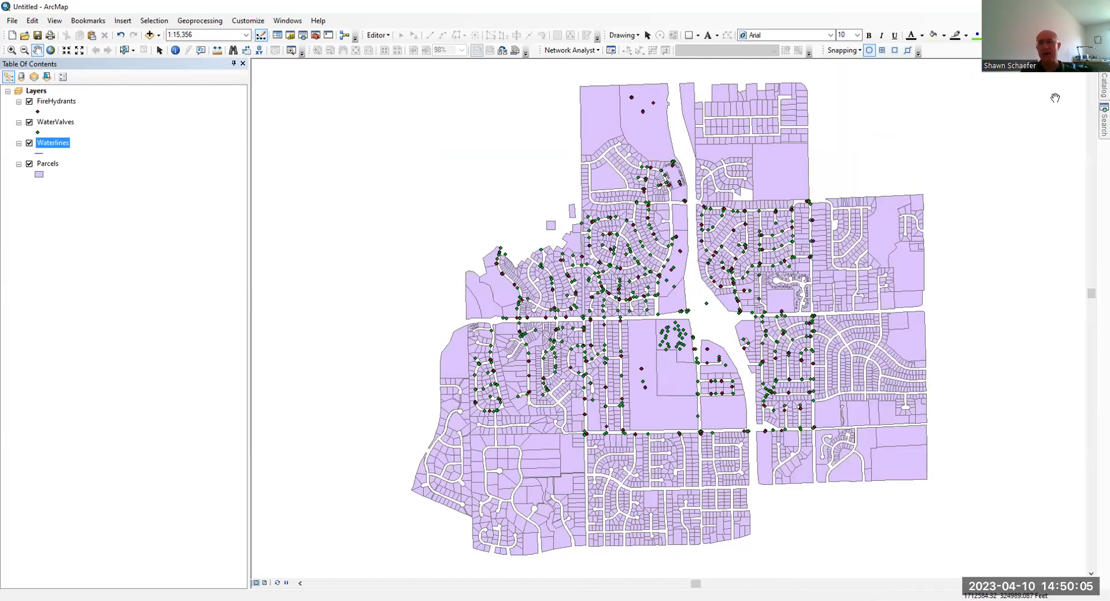
left_click(1104, 87)
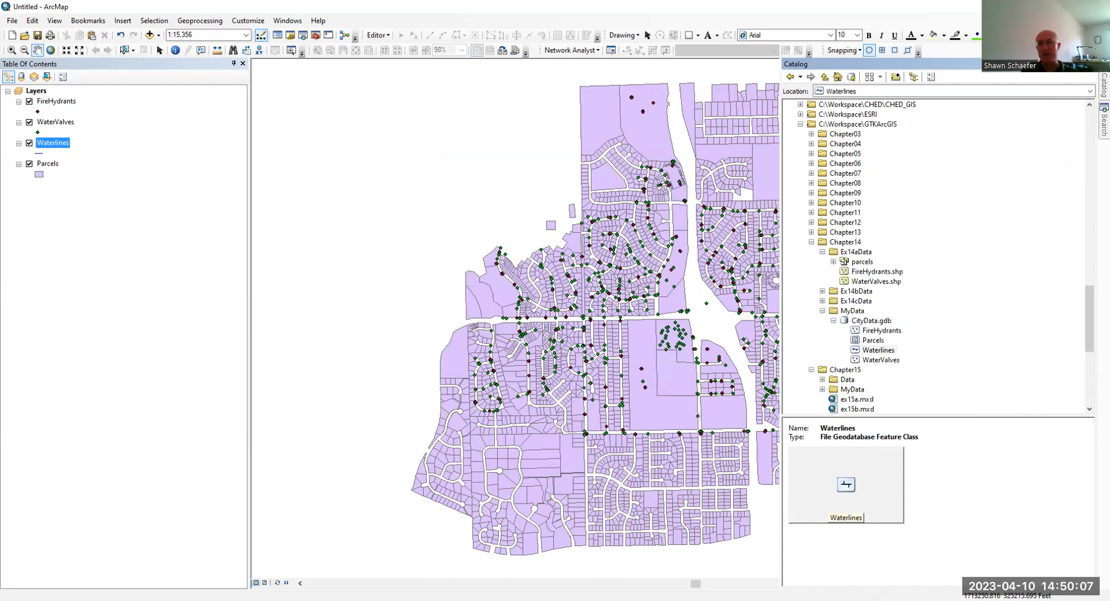